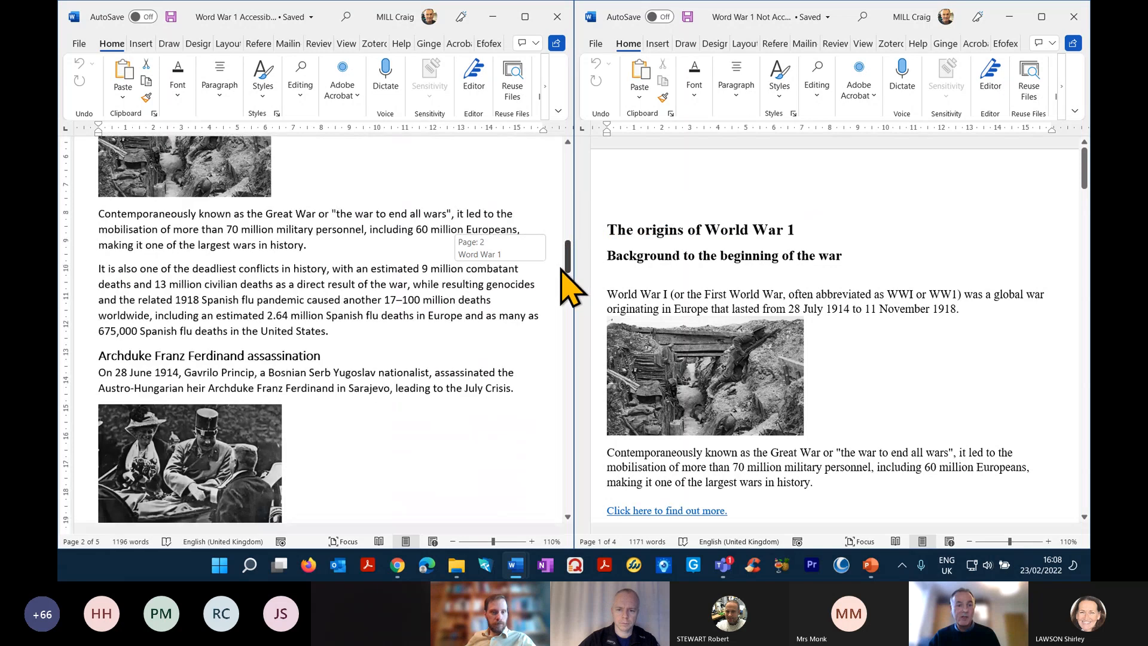
- Compare the opening sections of the accessible and non-accessible World War 1 documents side by side
{"action": "scroll", "coordinate": [525, 216], "scroll_direction": "up", "scroll_amount": 1}
{"action": "scroll", "coordinate": [525, 225], "scroll_direction": "down", "scroll_amount": 4}
{"action": "left_click", "coordinate": [429, 230]}
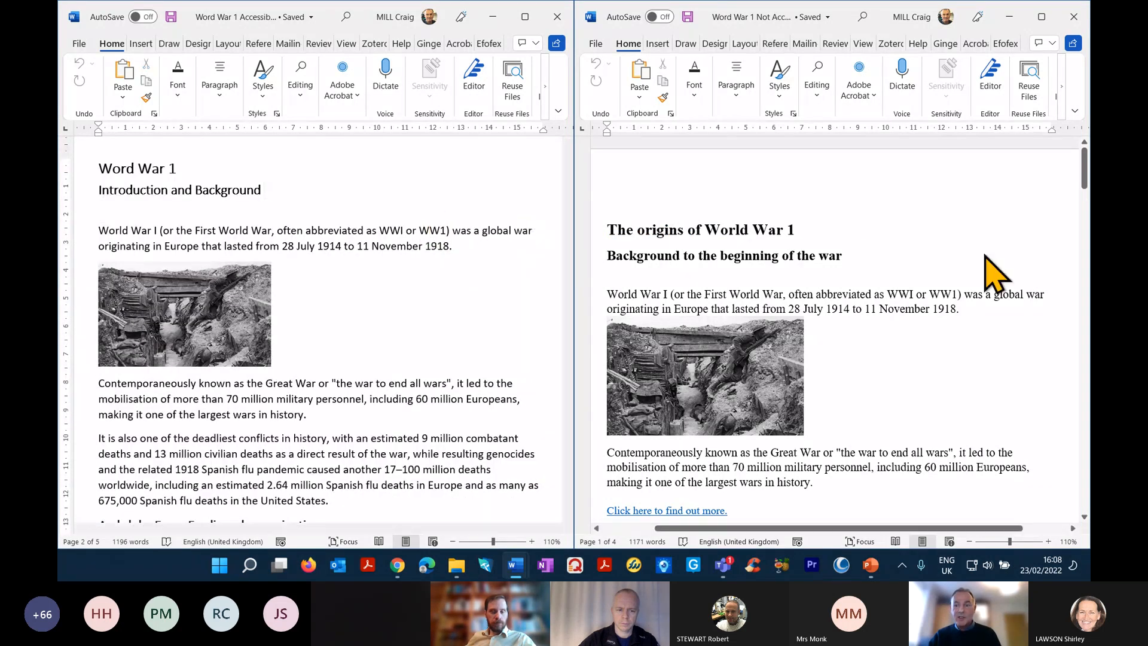
{"action": "mouse_move", "coordinate": [1083, 170]}
{"action": "left_mouse_down"}
{"action": "mouse_move", "coordinate": [1084, 212]}
{"action": "mouse_move", "coordinate": [1085, 189]}
{"action": "left_mouse_up"}
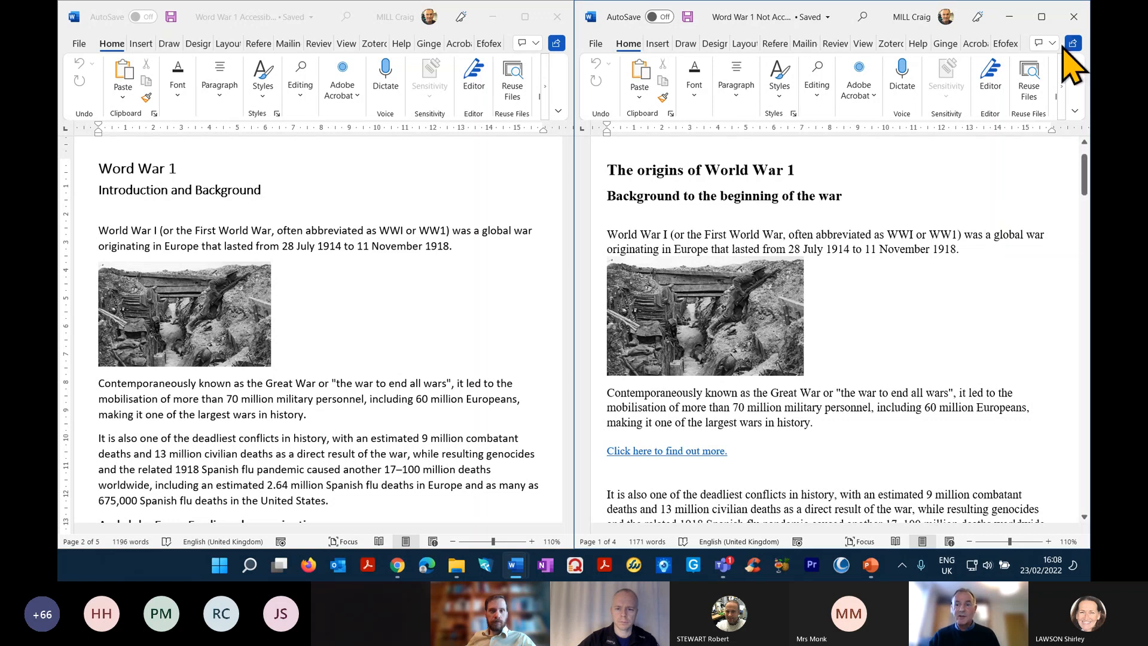
- Minimise the non-accessible document and maximise the accessible version with its Navigation pane shown
{"action": "left_click", "coordinate": [1010, 17]}
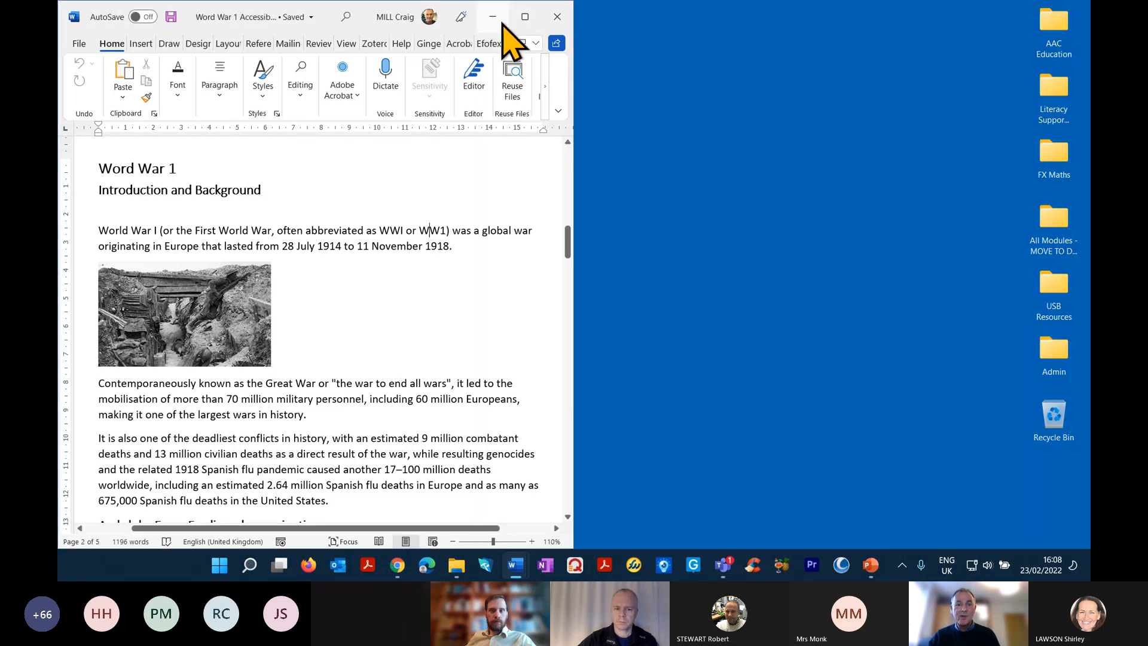
{"action": "left_click", "coordinate": [524, 17]}
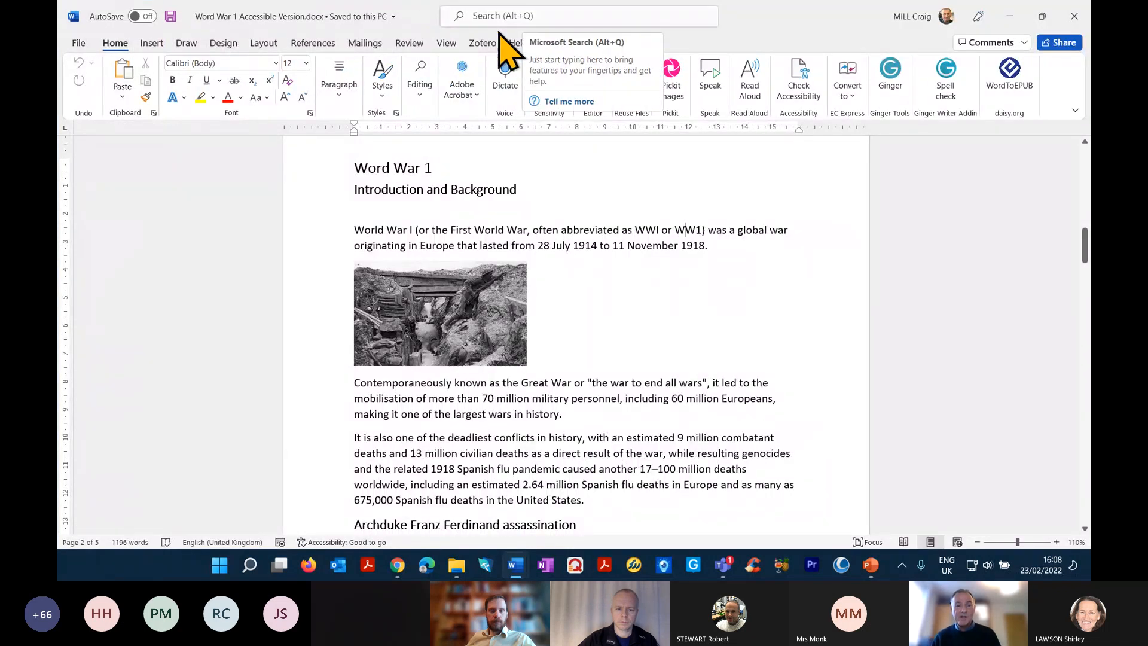
{"action": "left_click", "coordinate": [447, 43]}
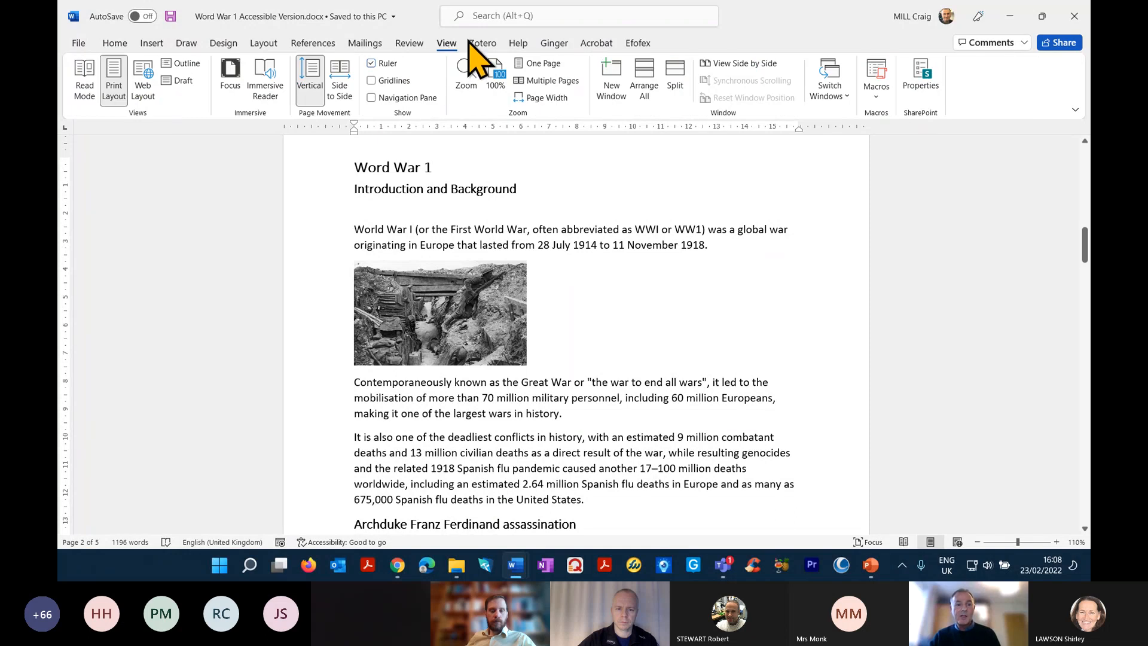
{"action": "left_click", "coordinate": [371, 98]}
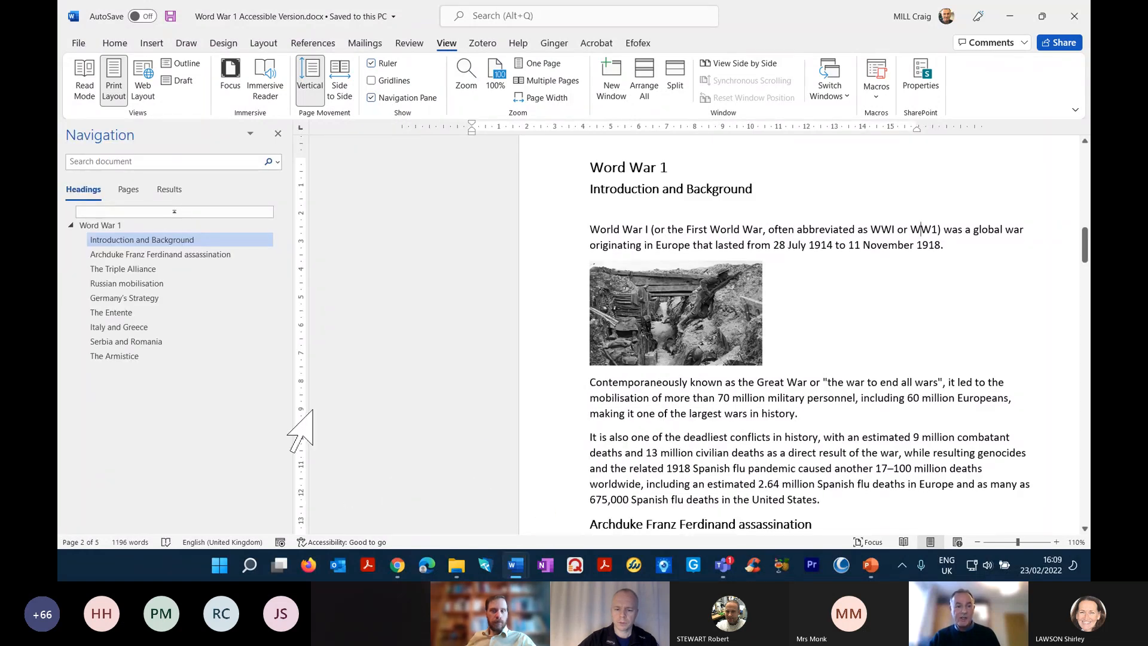
- Jump through the document's headings from Archduke Franz Ferdinand assassination to The Armistice, return to Word War 1 and hide the Navigation pane
{"action": "left_click", "coordinate": [135, 256]}
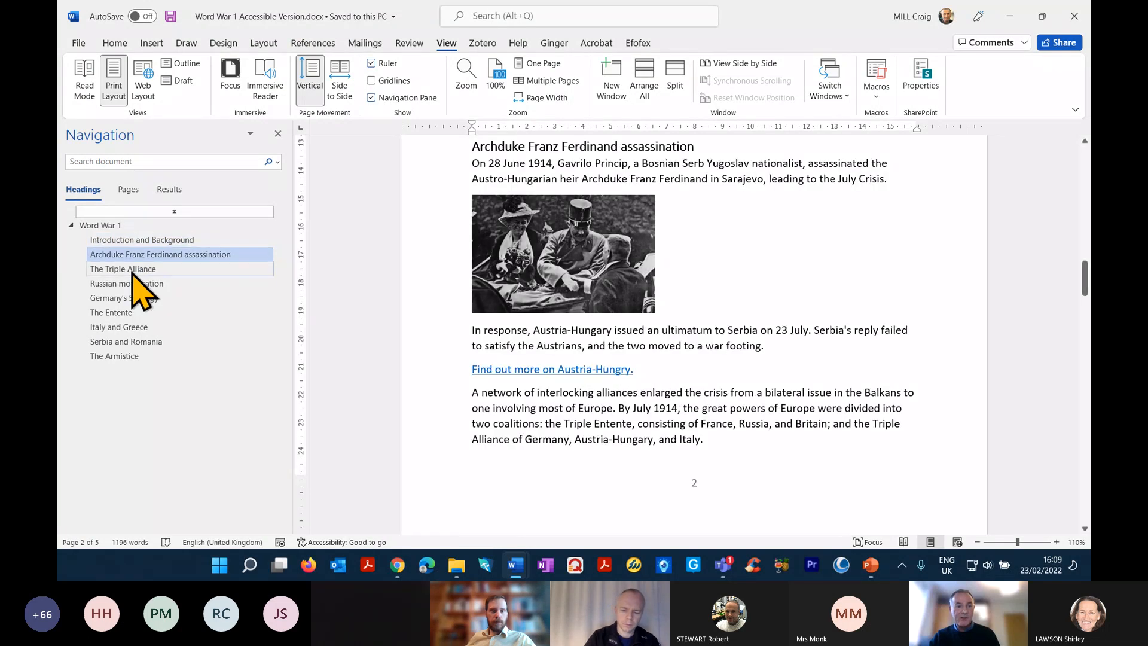
{"action": "left_click", "coordinate": [127, 270]}
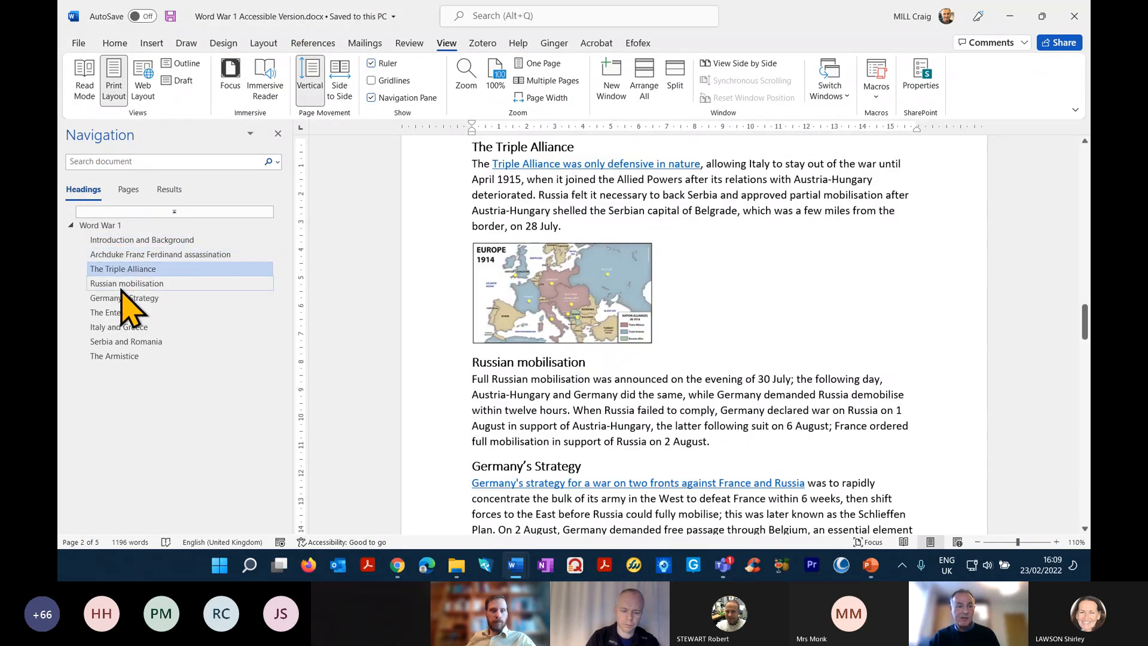
{"action": "left_click", "coordinate": [122, 285]}
{"action": "left_click", "coordinate": [123, 299]}
{"action": "left_click", "coordinate": [121, 312]}
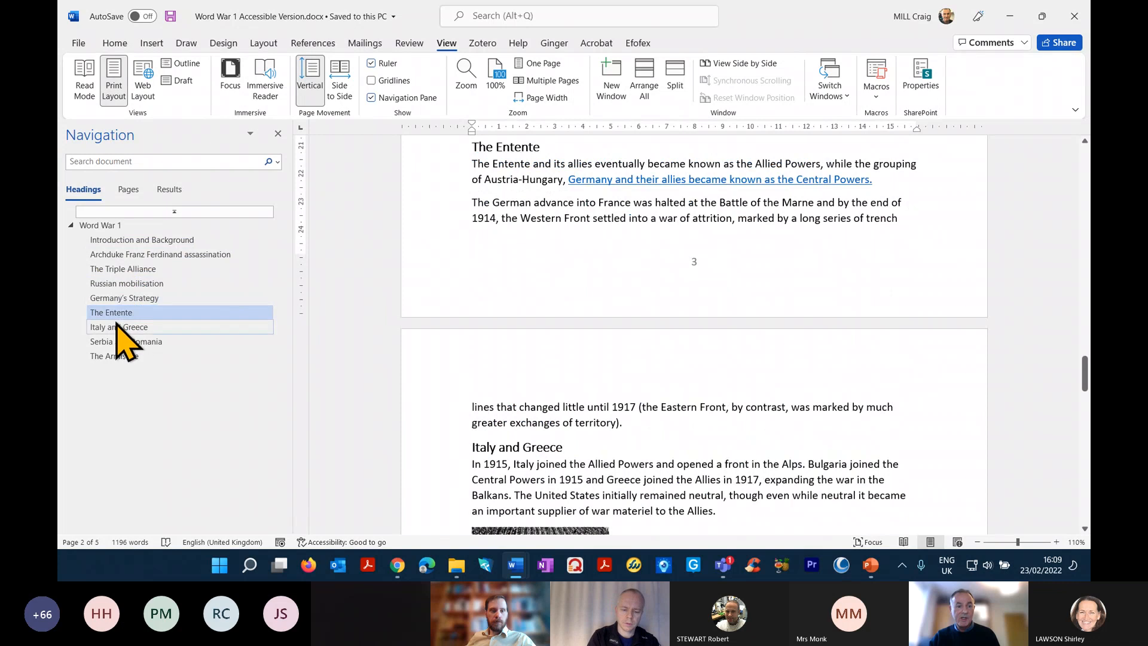
{"action": "left_click", "coordinate": [117, 327]}
{"action": "left_click", "coordinate": [114, 341]}
{"action": "left_click", "coordinate": [110, 356]}
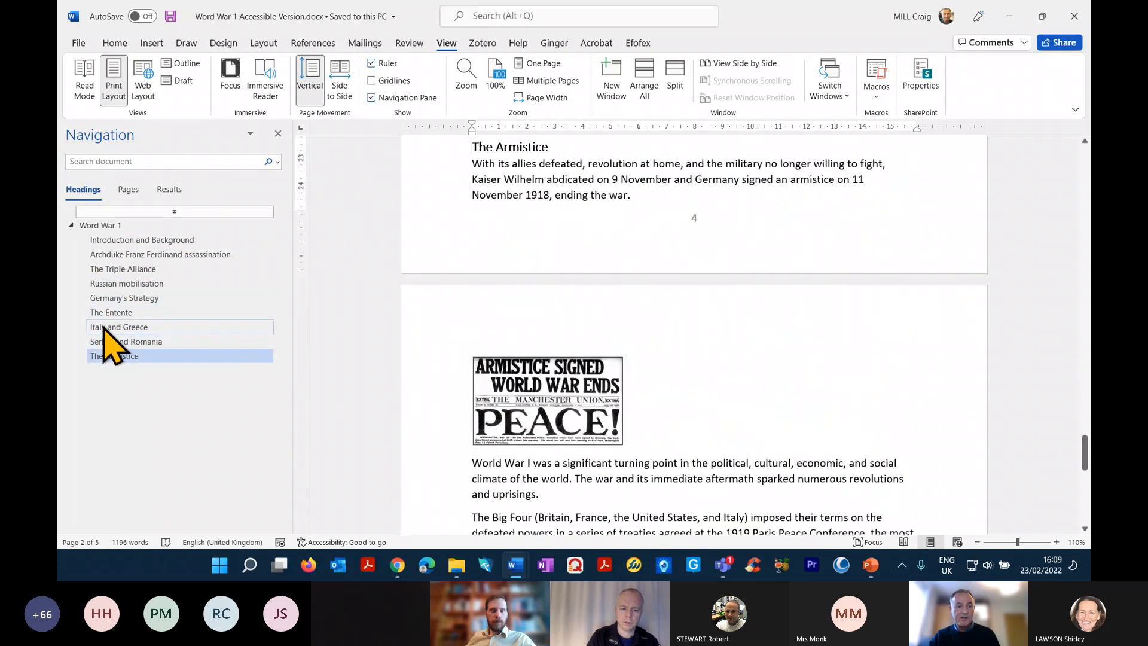
{"action": "left_click", "coordinate": [103, 241]}
{"action": "left_click", "coordinate": [97, 227]}
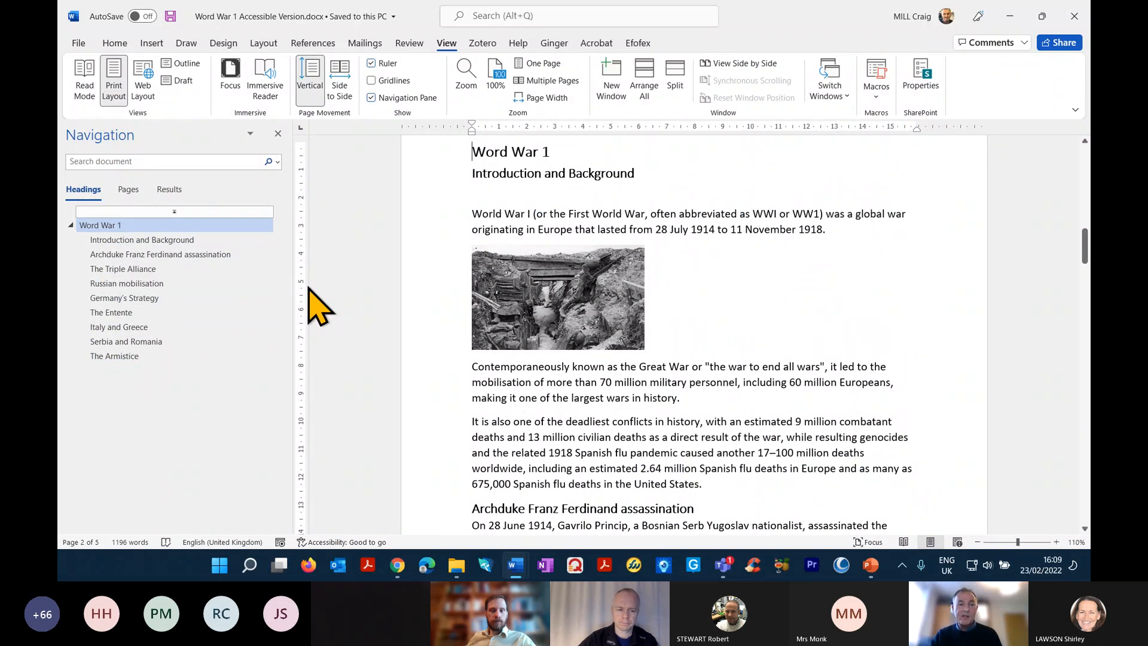
{"action": "left_click", "coordinate": [372, 97]}
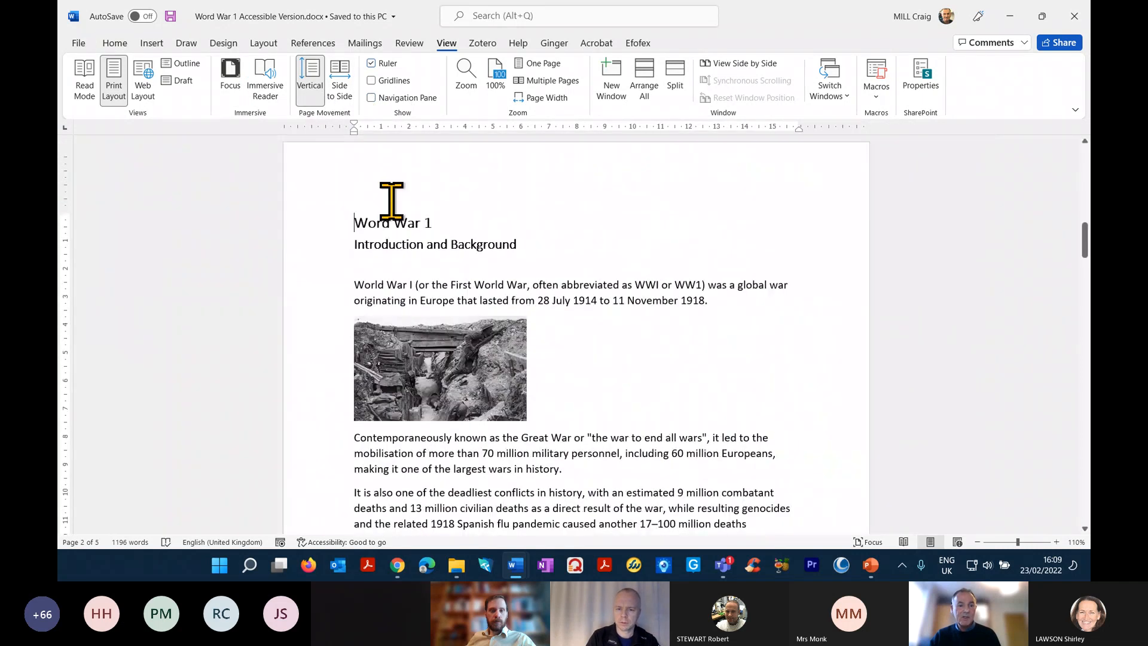
- Open the floating Styles pane, place it near the top of the page and enlarge it to list more styles
{"action": "left_click", "coordinate": [119, 45]}
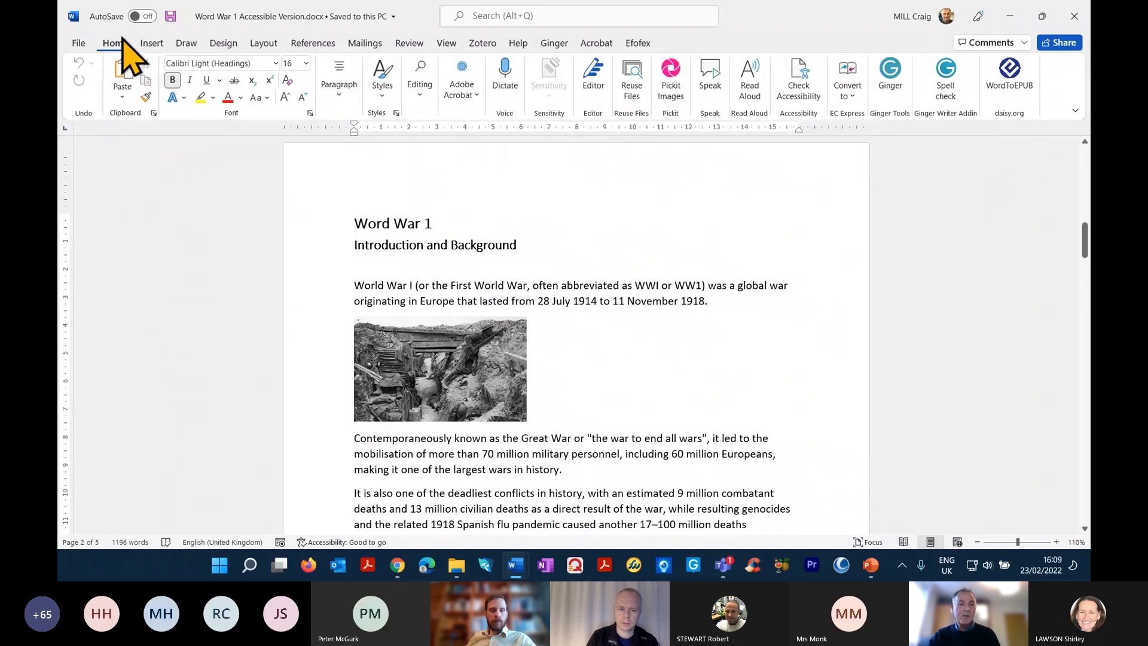
{"action": "left_click", "coordinate": [396, 113]}
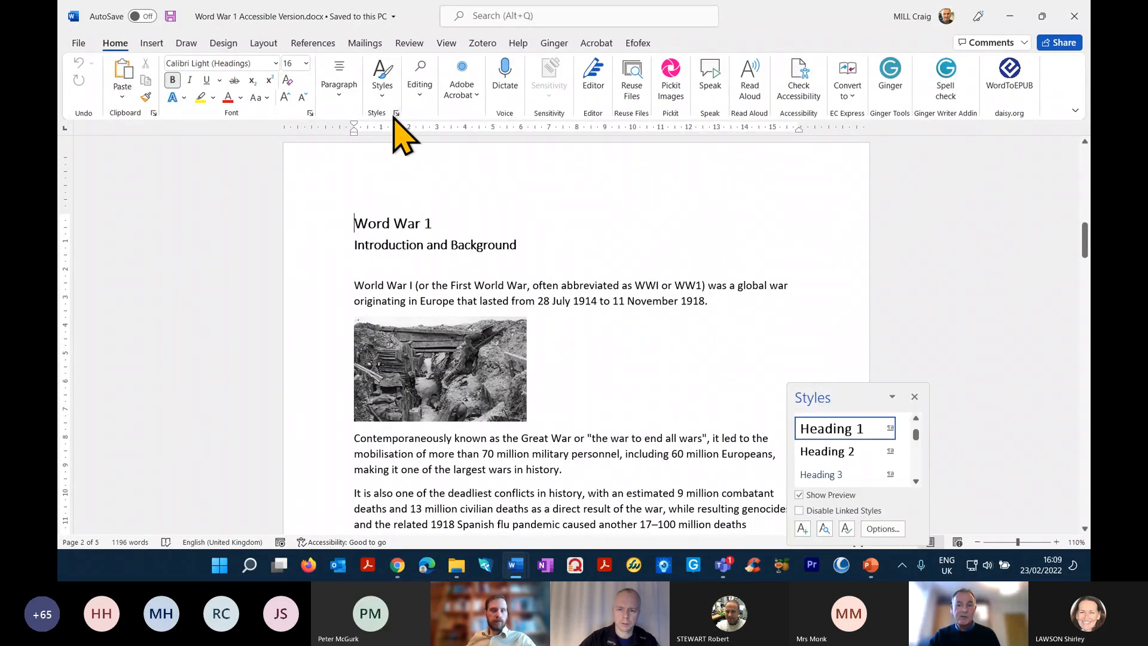
{"action": "left_click_drag", "start_coordinate": [838, 405], "coordinate": [781, 159]}
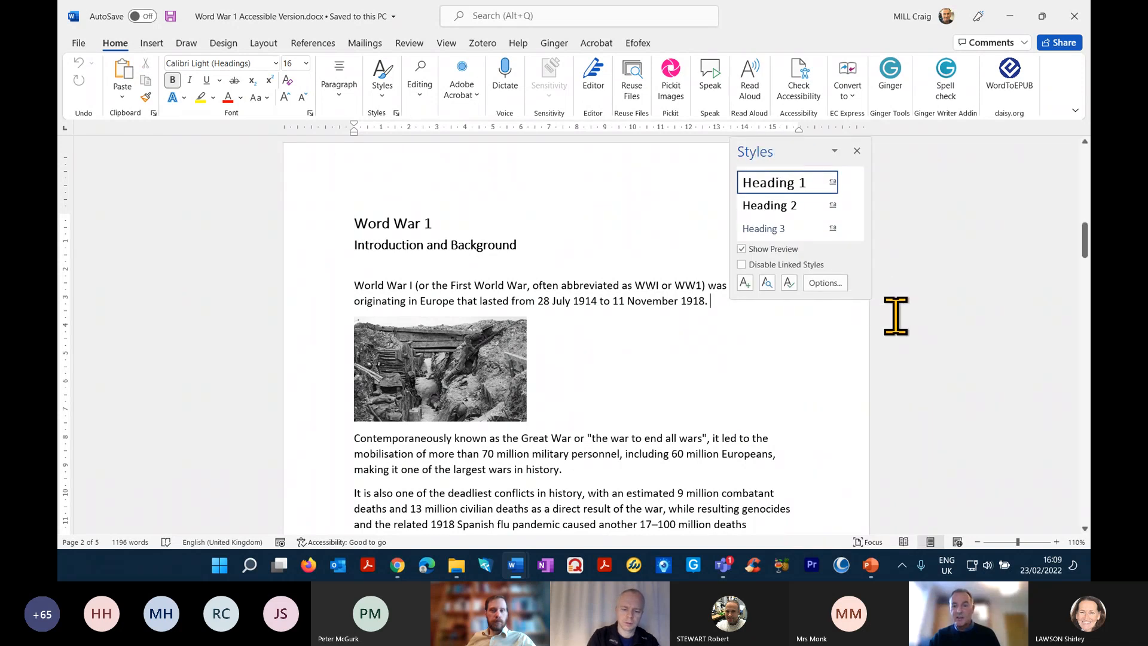
{"action": "left_click_drag", "start_coordinate": [871, 298], "coordinate": [985, 386]}
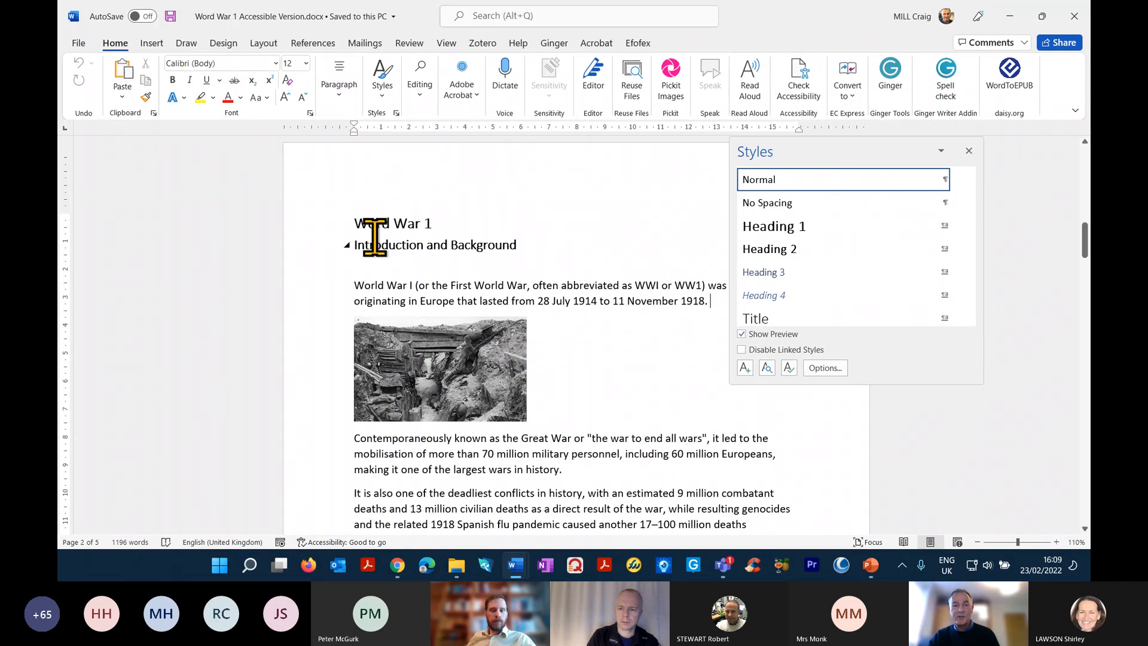
- Check which styles the Word War 1 title and the Introduction and Background heading use, and review the subheadings further down
{"action": "left_click", "coordinate": [358, 223]}
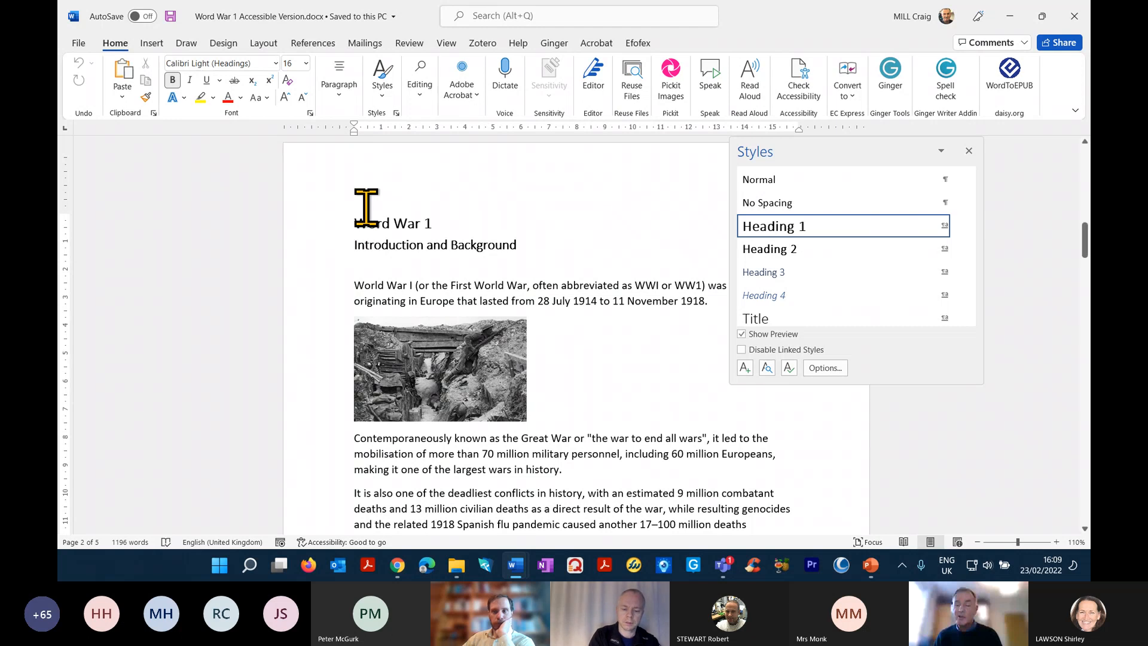
{"action": "left_click", "coordinate": [351, 245]}
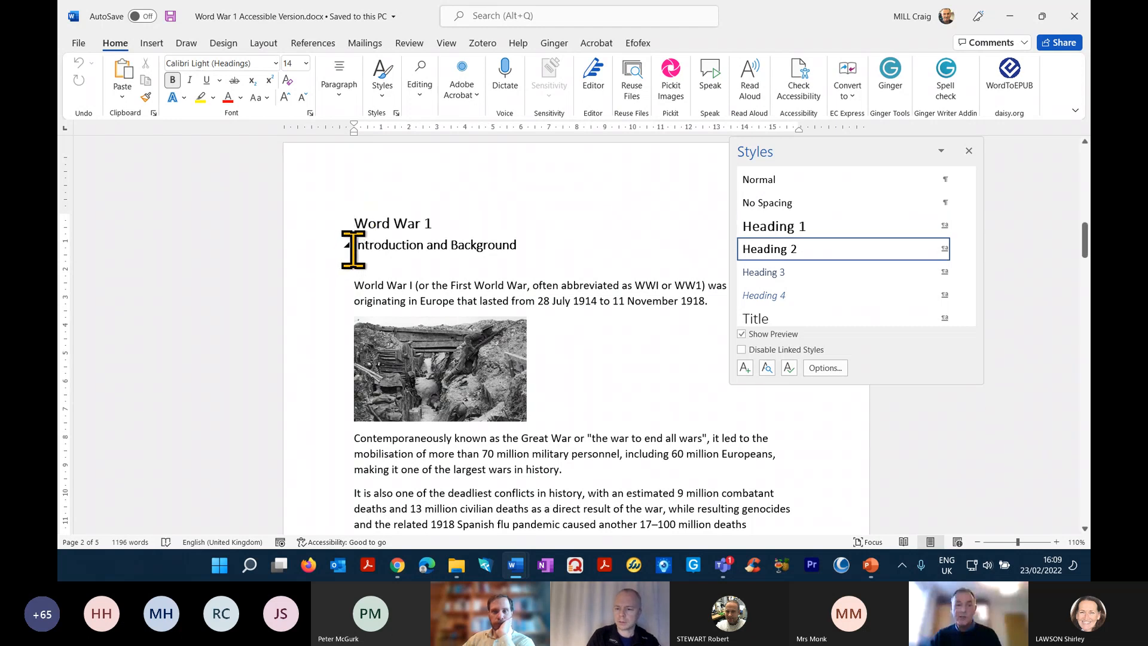
{"action": "scroll", "coordinate": [448, 242], "scroll_direction": "down", "scroll_amount": 6}
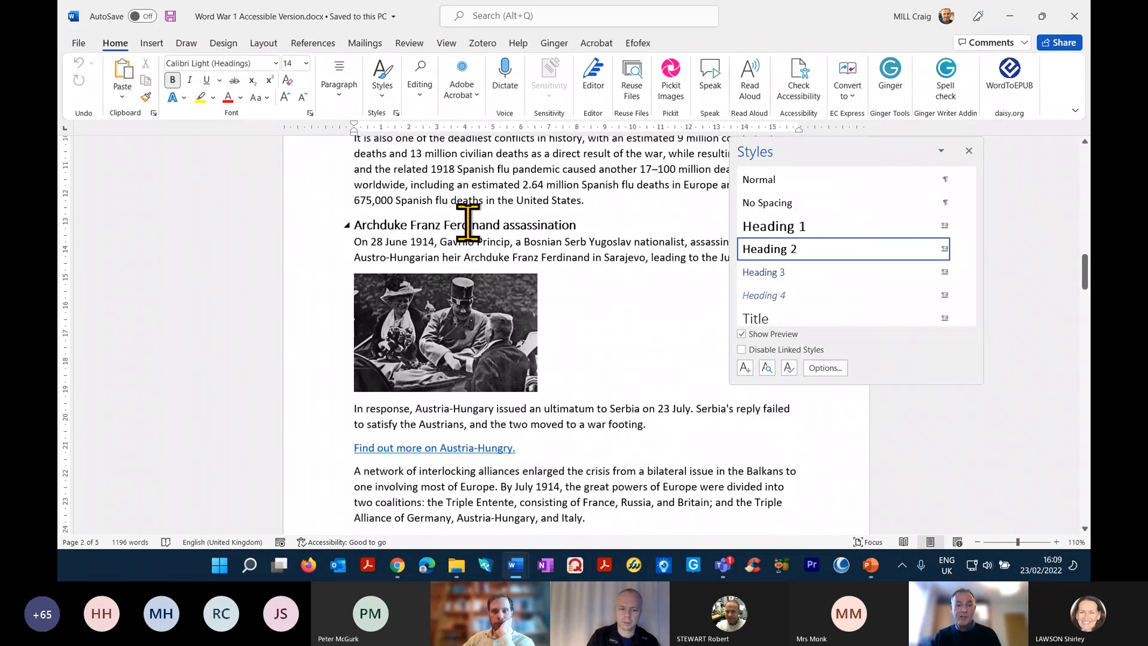
{"action": "scroll", "coordinate": [469, 223], "scroll_direction": "down", "scroll_amount": 5}
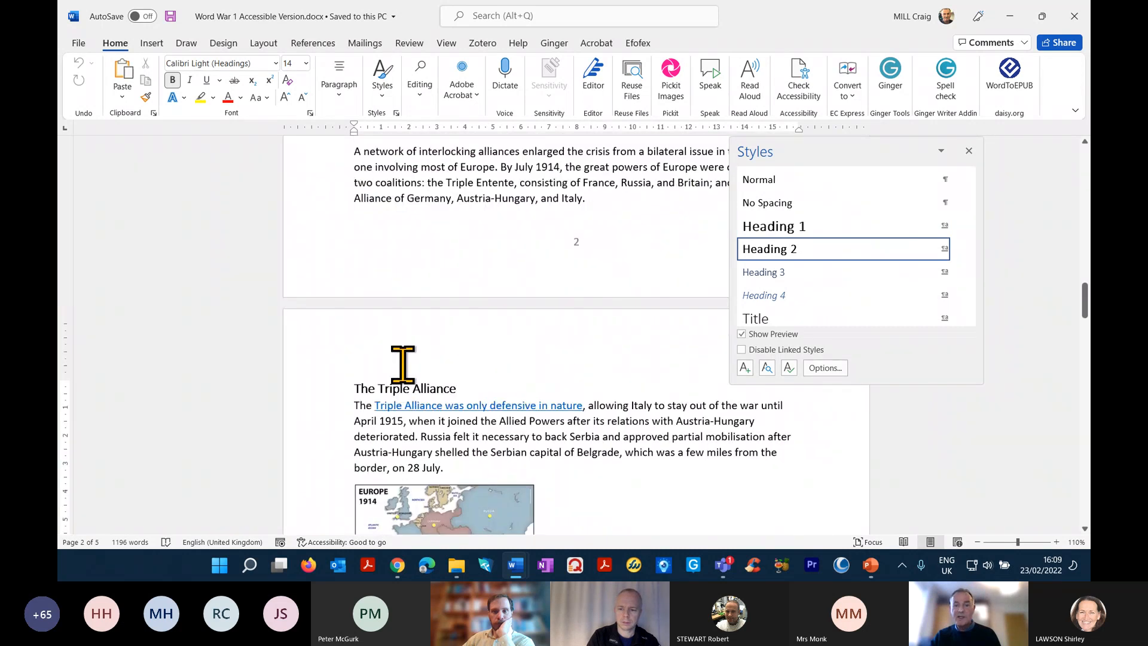
{"action": "scroll", "coordinate": [389, 346], "scroll_direction": "up", "scroll_amount": 5}
{"action": "scroll", "coordinate": [385, 317], "scroll_direction": "up", "scroll_amount": 7}
{"action": "scroll", "coordinate": [389, 316], "scroll_direction": "down", "scroll_amount": 2}
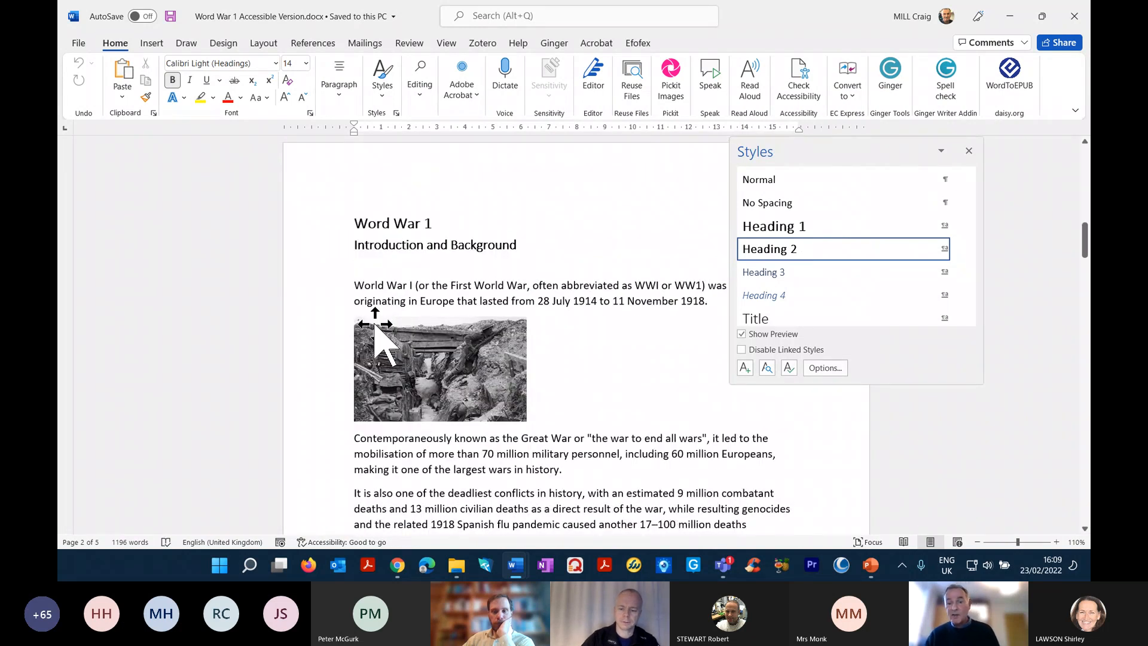
- Try the Normal, Heading 2 and Heading 3 styles on the Word War 1 title and restore it to Heading 1
{"action": "left_click", "coordinate": [359, 223]}
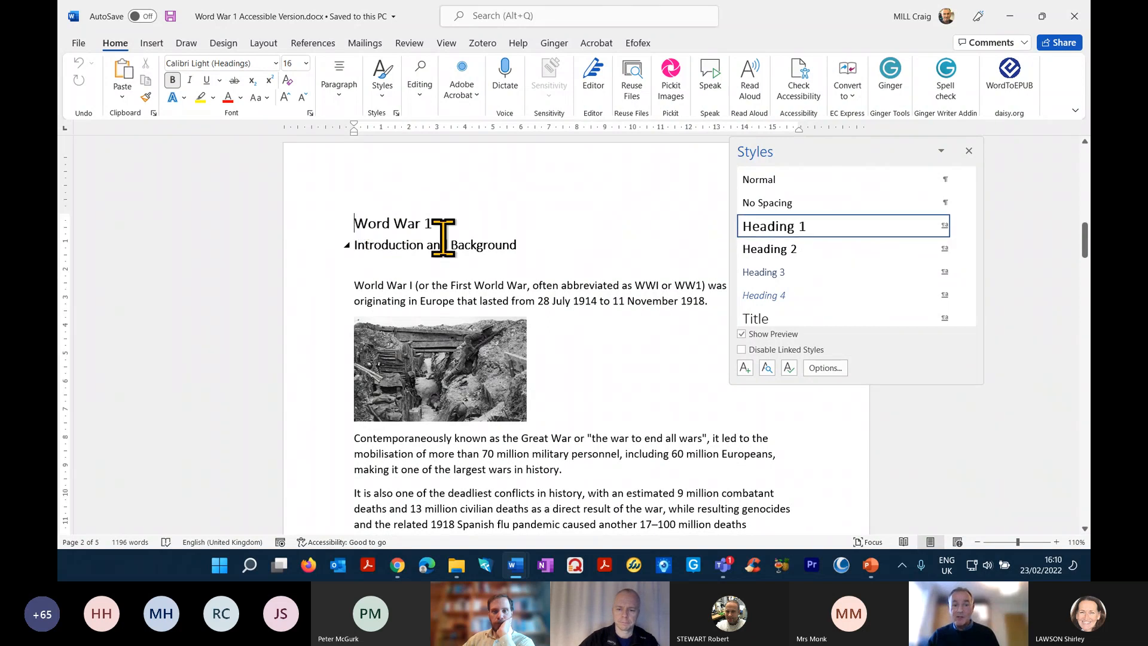
{"action": "left_click", "coordinate": [771, 179]}
{"action": "left_click", "coordinate": [770, 227]}
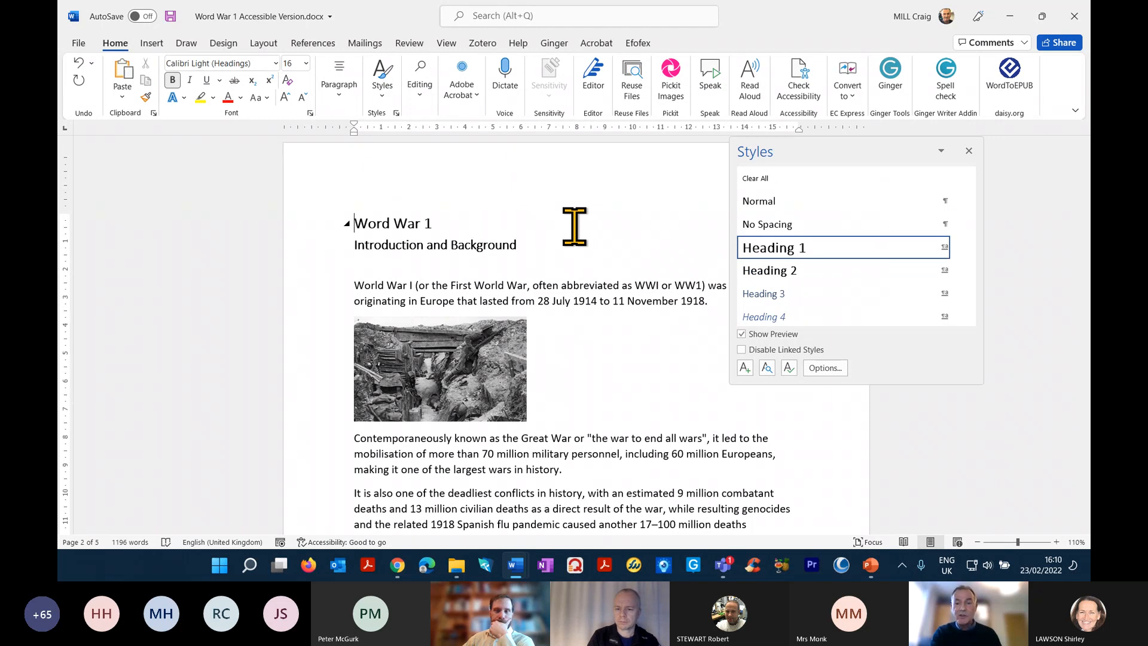
{"action": "key", "text": "ctrl+alt+2"}
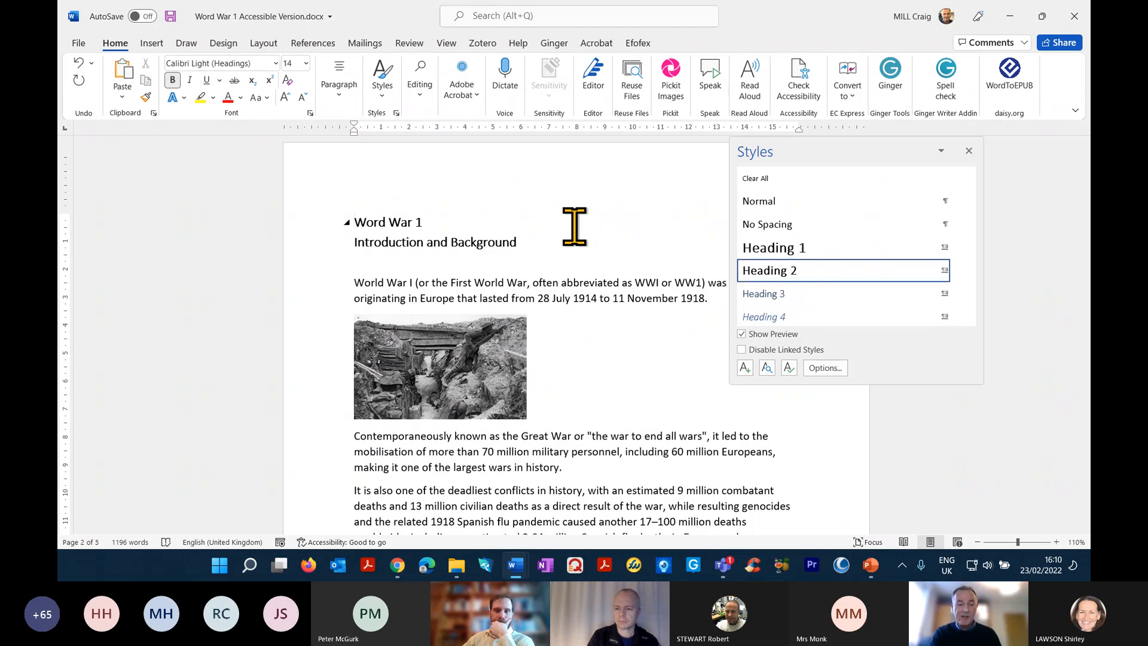
{"action": "key", "text": "ctrl+alt+3"}
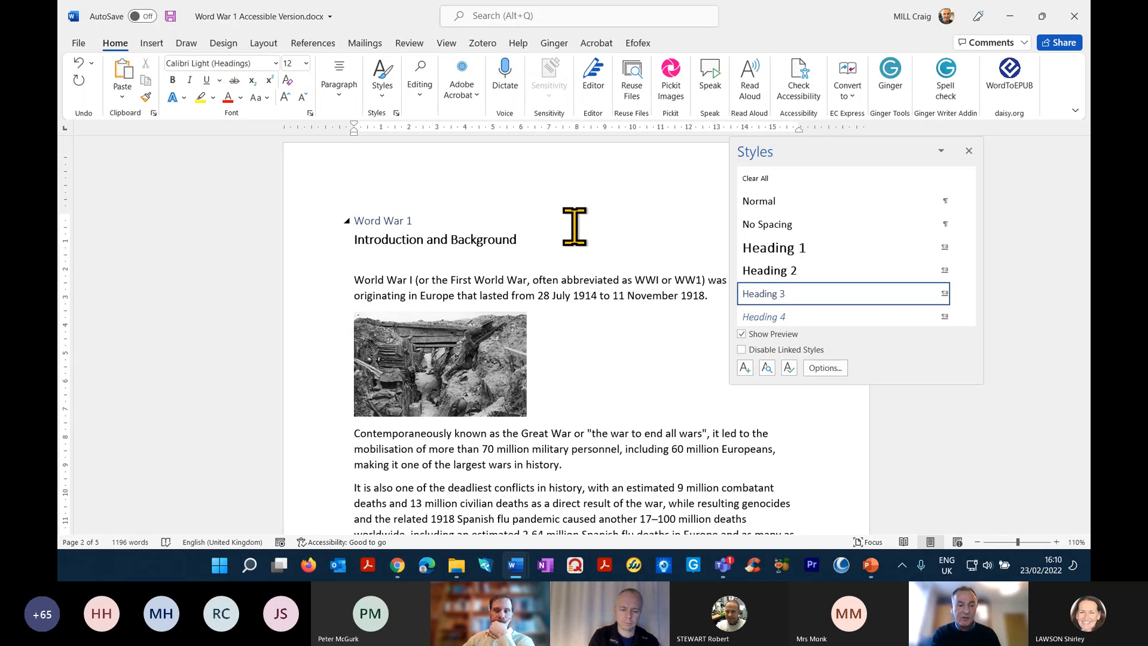
{"action": "key", "text": "ctrl+alt+1"}
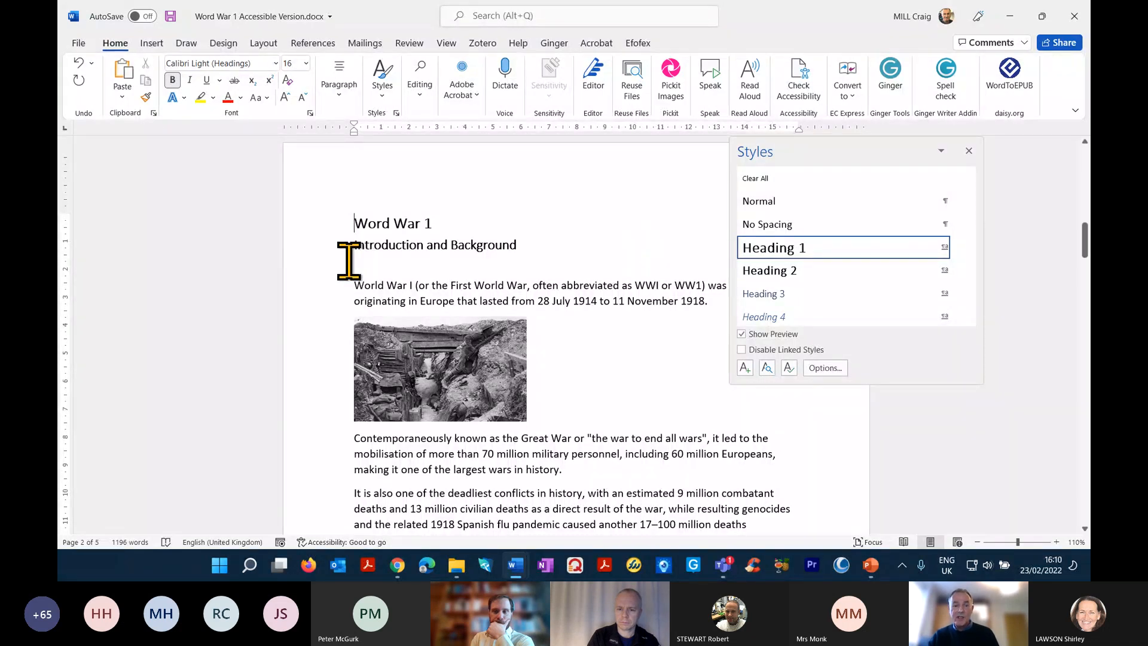
- Select all text in the document that uses the same Heading 2 style as Introduction and Background
{"action": "left_click", "coordinate": [353, 245]}
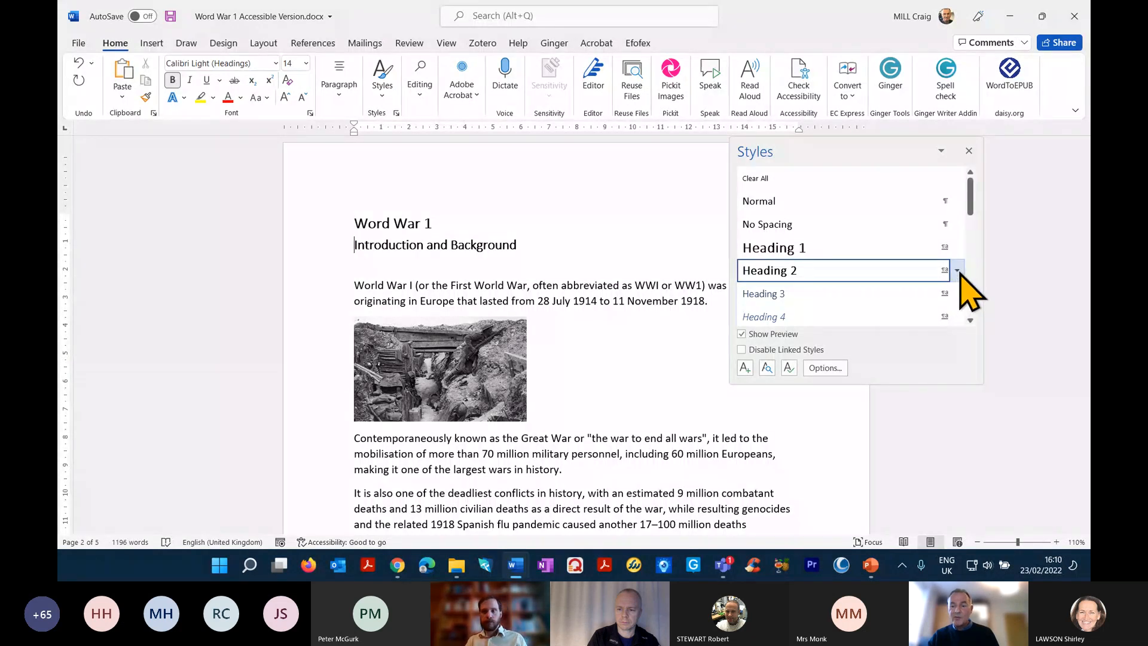
{"action": "left_click", "coordinate": [957, 272]}
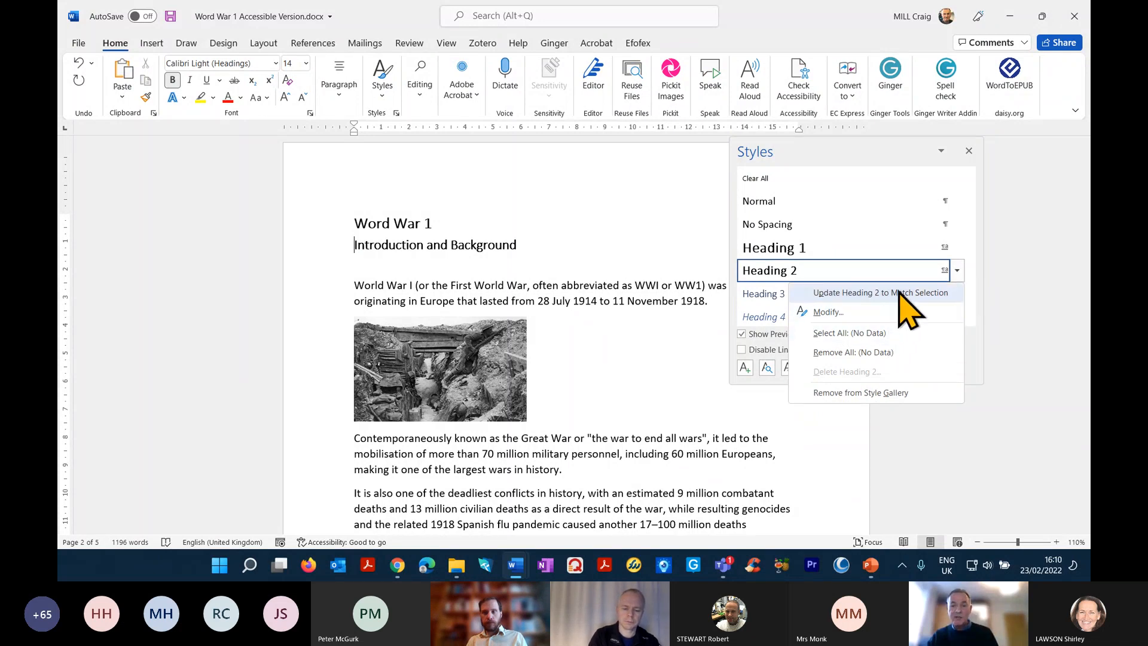
{"action": "left_click", "coordinate": [878, 333]}
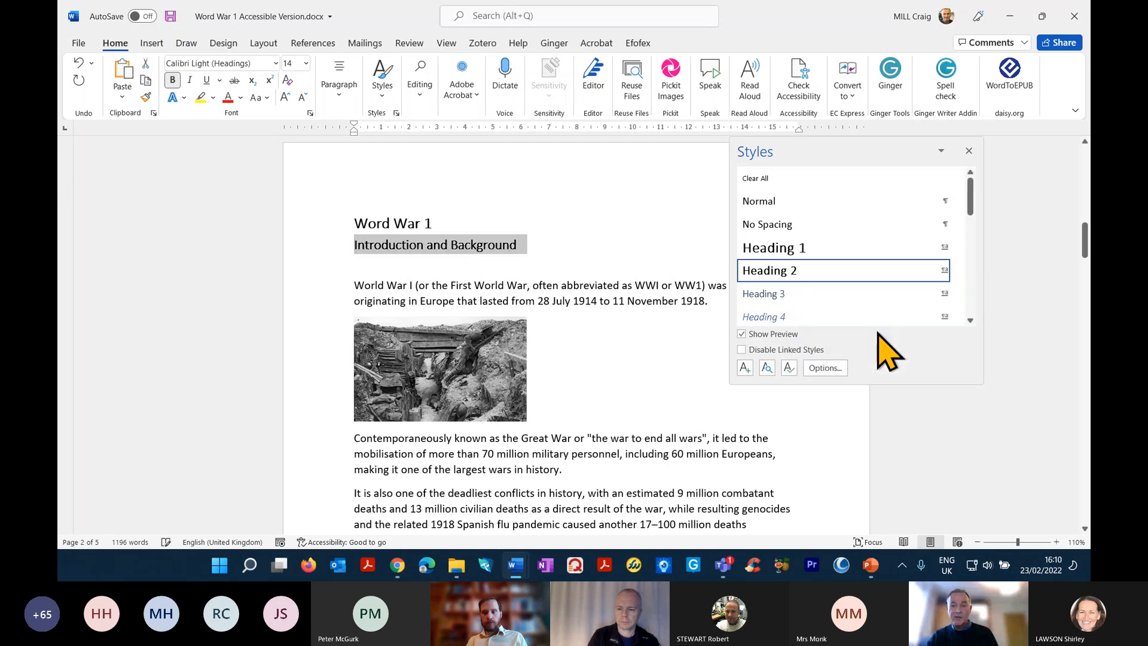
{"action": "mouse_move", "coordinate": [1084, 246]}
{"action": "left_mouse_down"}
{"action": "mouse_move", "coordinate": [1076, 358]}
{"action": "mouse_move", "coordinate": [1076, 239]}
{"action": "left_mouse_up"}
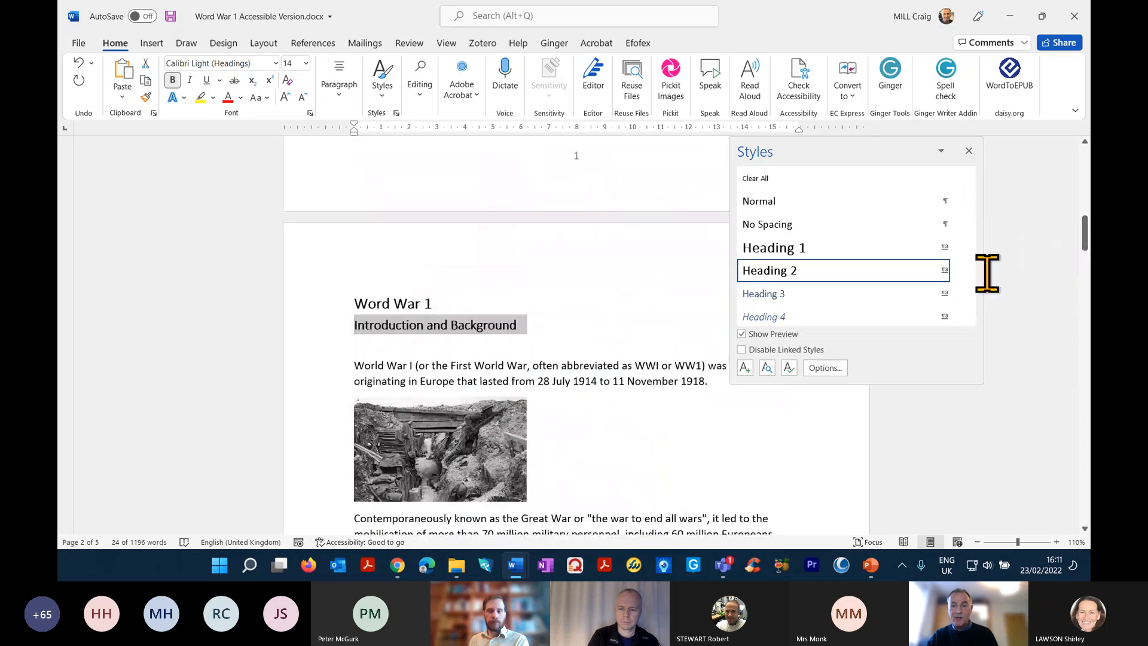
- Modify the Heading 2 style to italic at 16 pt and check the subheadings throughout the document
{"action": "left_click", "coordinate": [958, 270]}
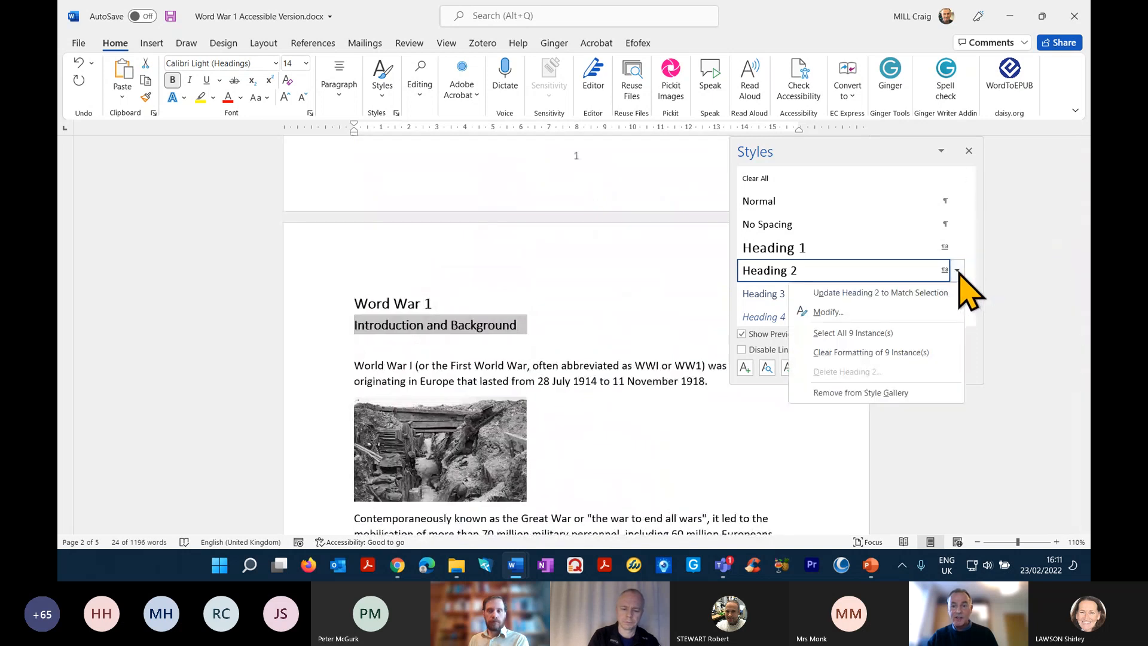
{"action": "left_click", "coordinate": [886, 315]}
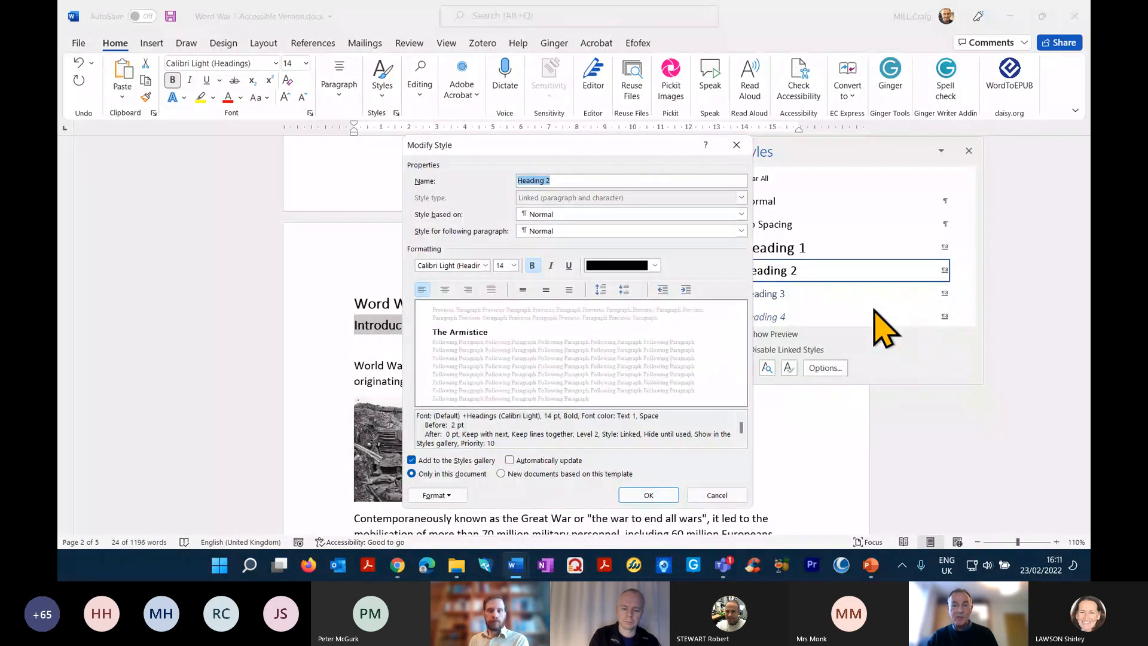
{"action": "left_click", "coordinate": [551, 266]}
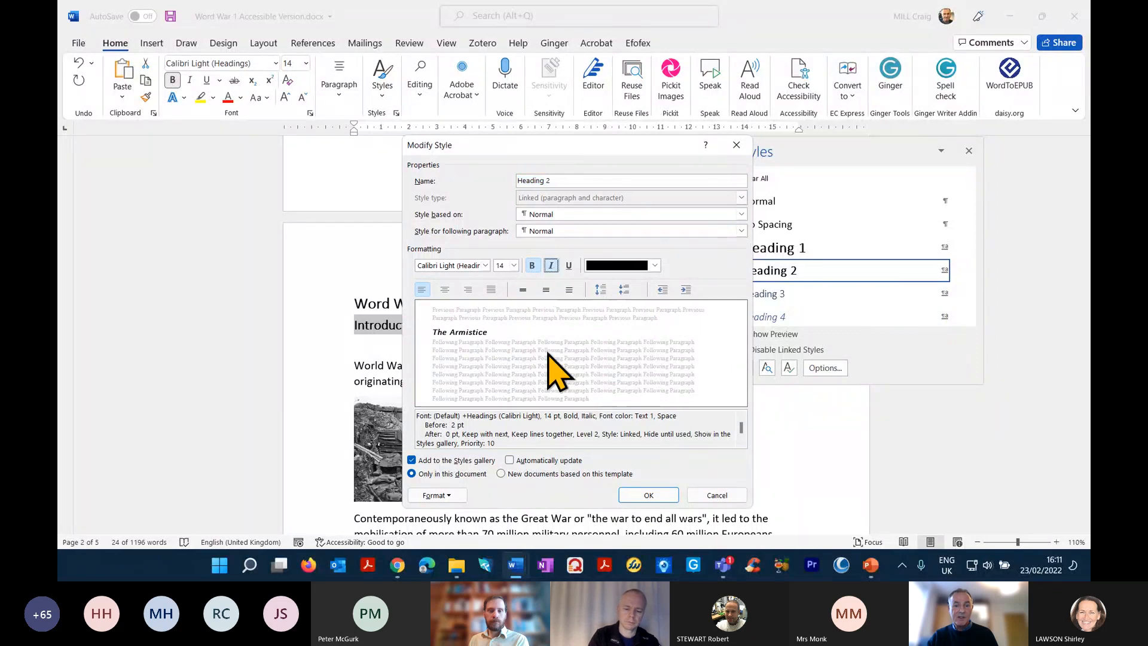
{"action": "left_click", "coordinate": [513, 265]}
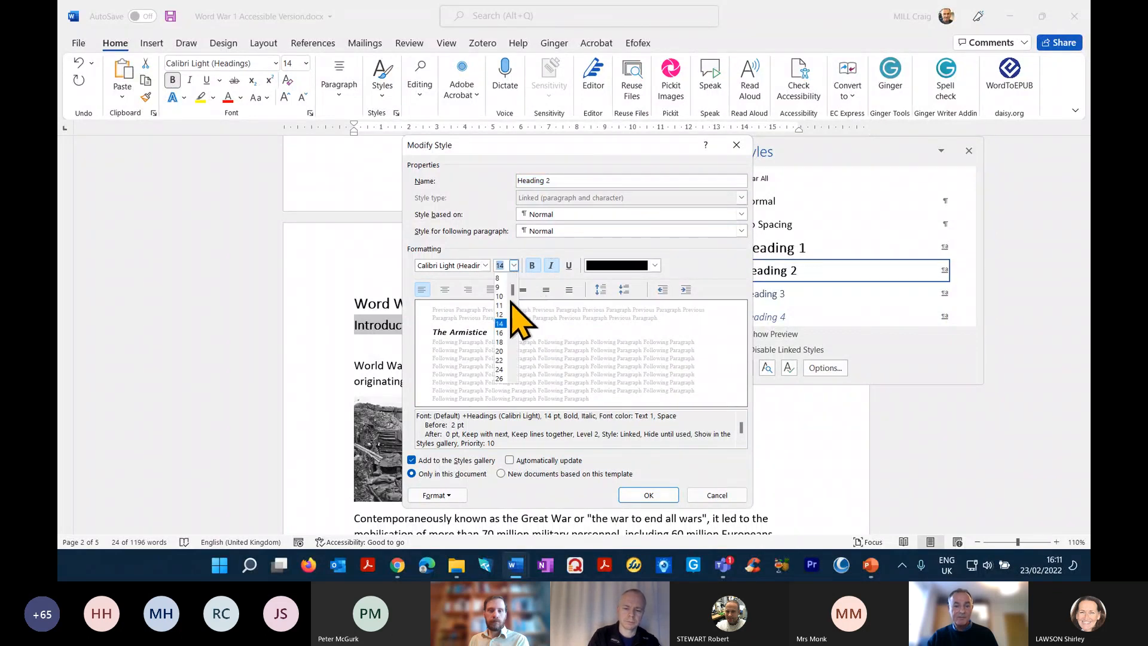
{"action": "left_click", "coordinate": [501, 333]}
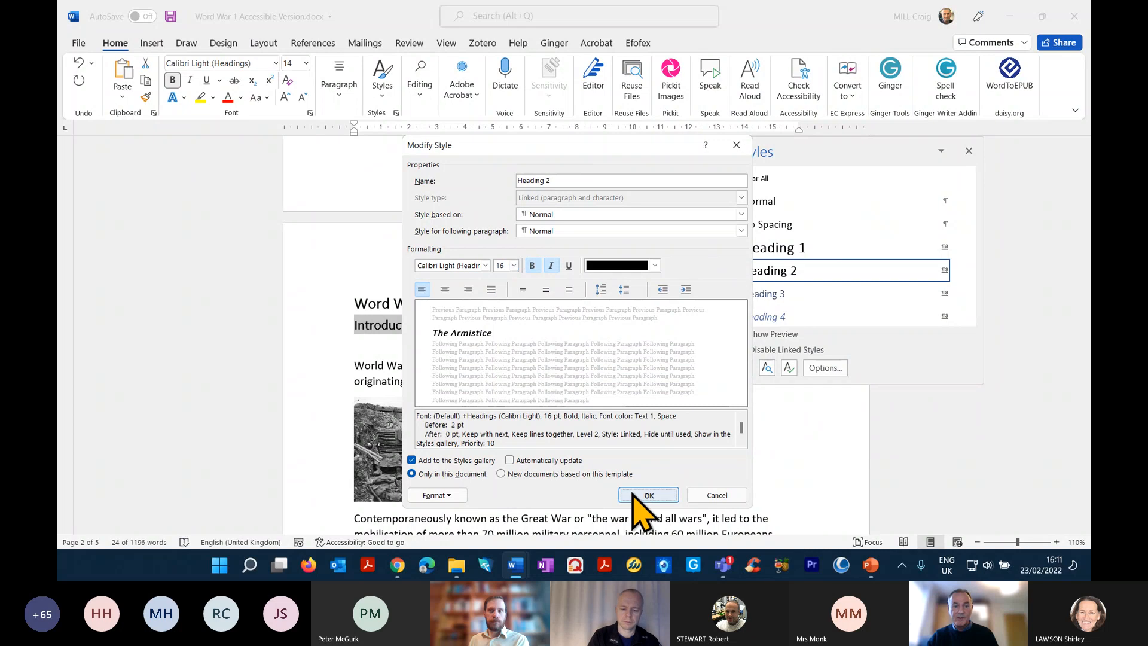
{"action": "left_click", "coordinate": [636, 496]}
{"action": "scroll", "coordinate": [674, 458], "scroll_direction": "up", "scroll_amount": 4}
{"action": "scroll", "coordinate": [661, 466], "scroll_direction": "down", "scroll_amount": 9}
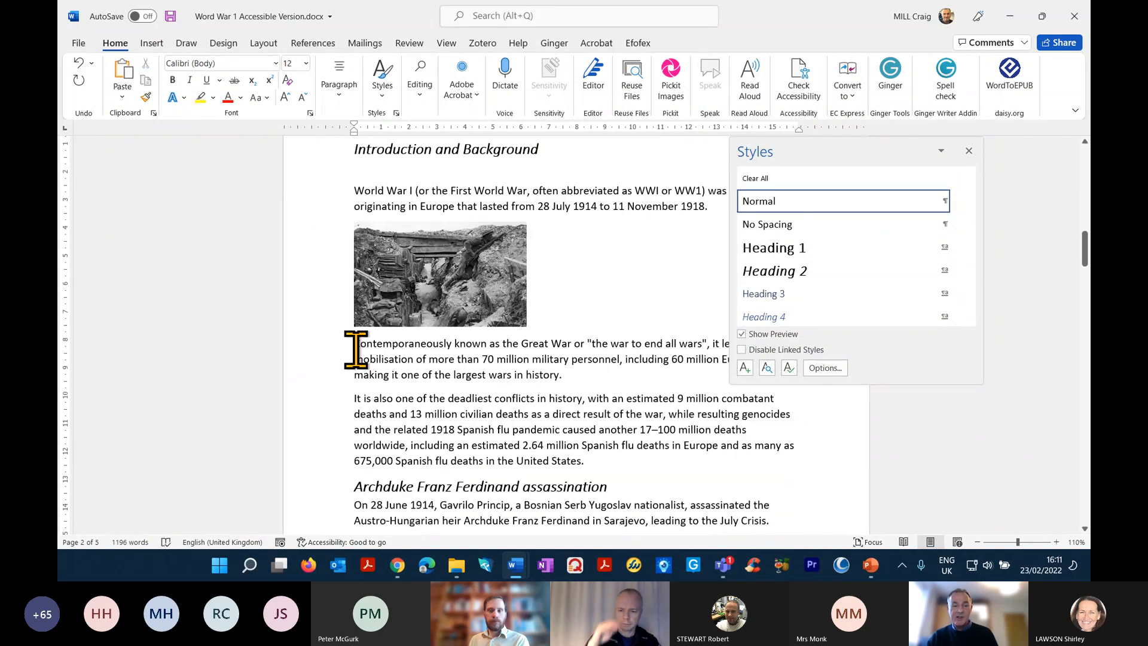
- Select all text that uses the Normal style and set that style's font size to 14 pt
{"action": "left_click", "coordinate": [354, 349]}
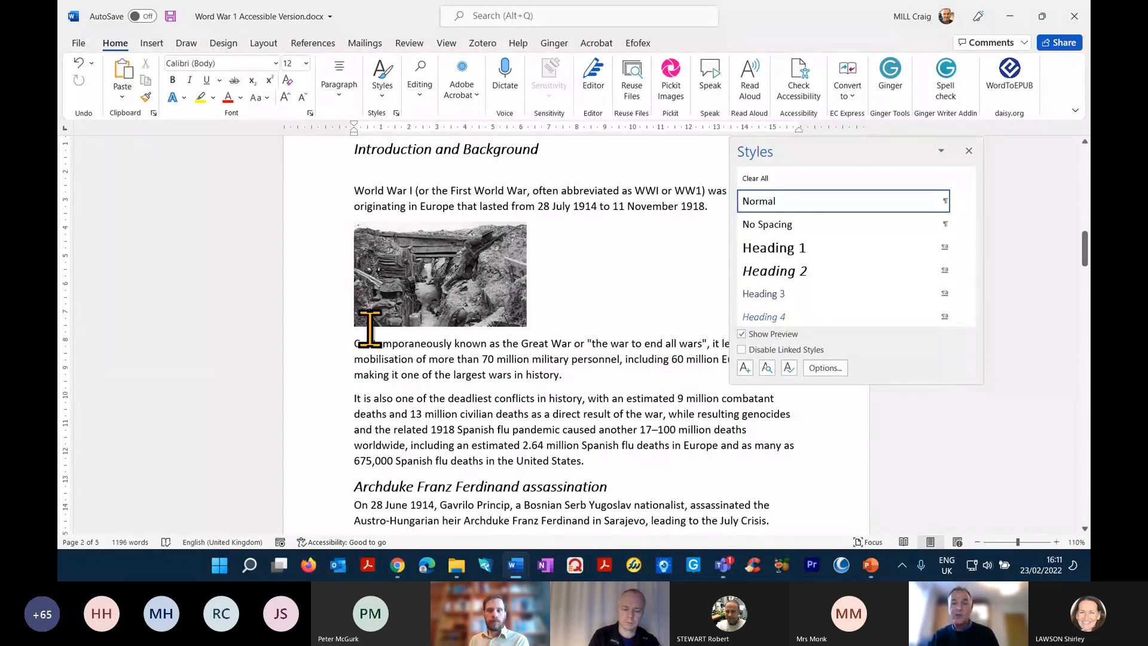
{"action": "left_click", "coordinate": [956, 201]}
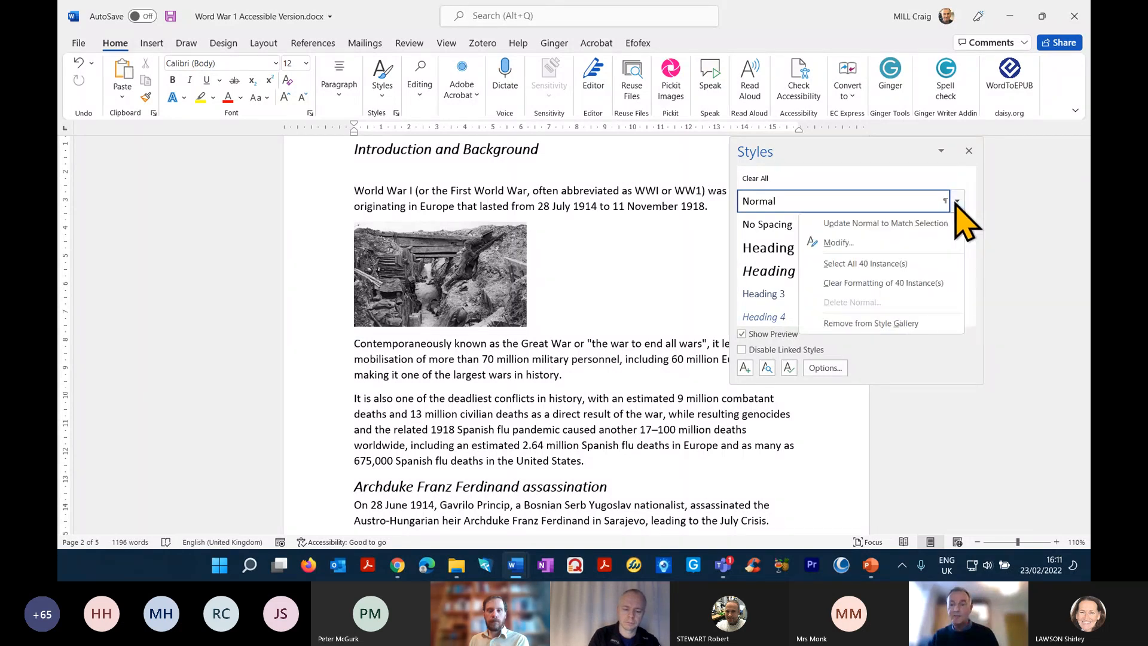
{"action": "left_click", "coordinate": [933, 259]}
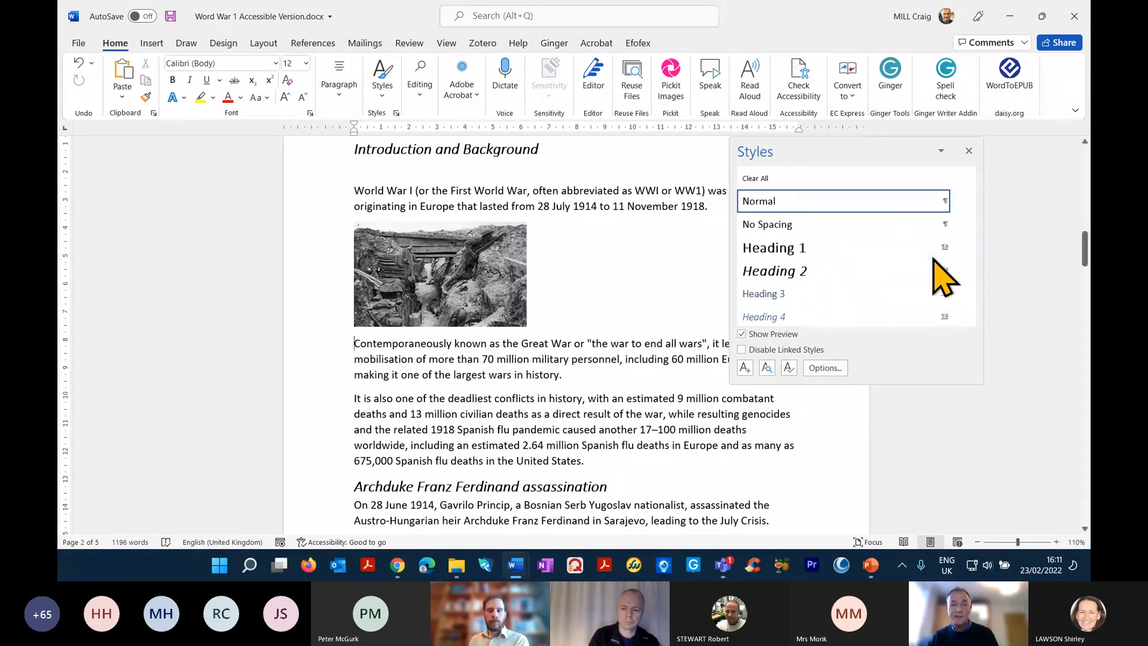
{"action": "left_click_drag", "start_coordinate": [1084, 242], "coordinate": [1036, 264]}
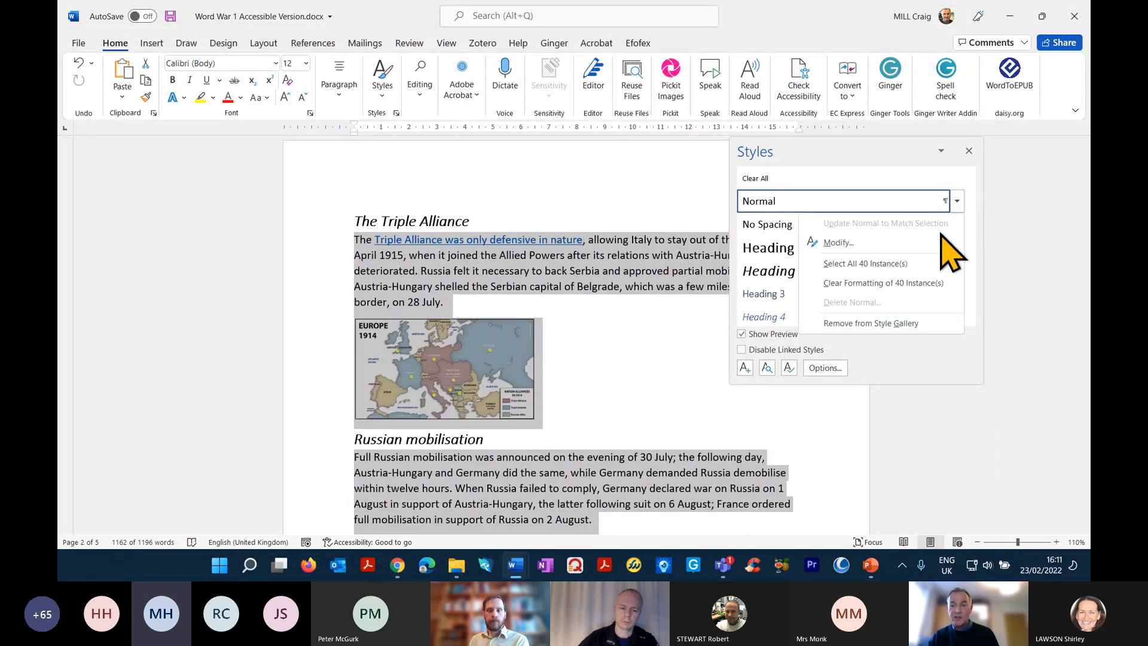
{"action": "left_click", "coordinate": [879, 241]}
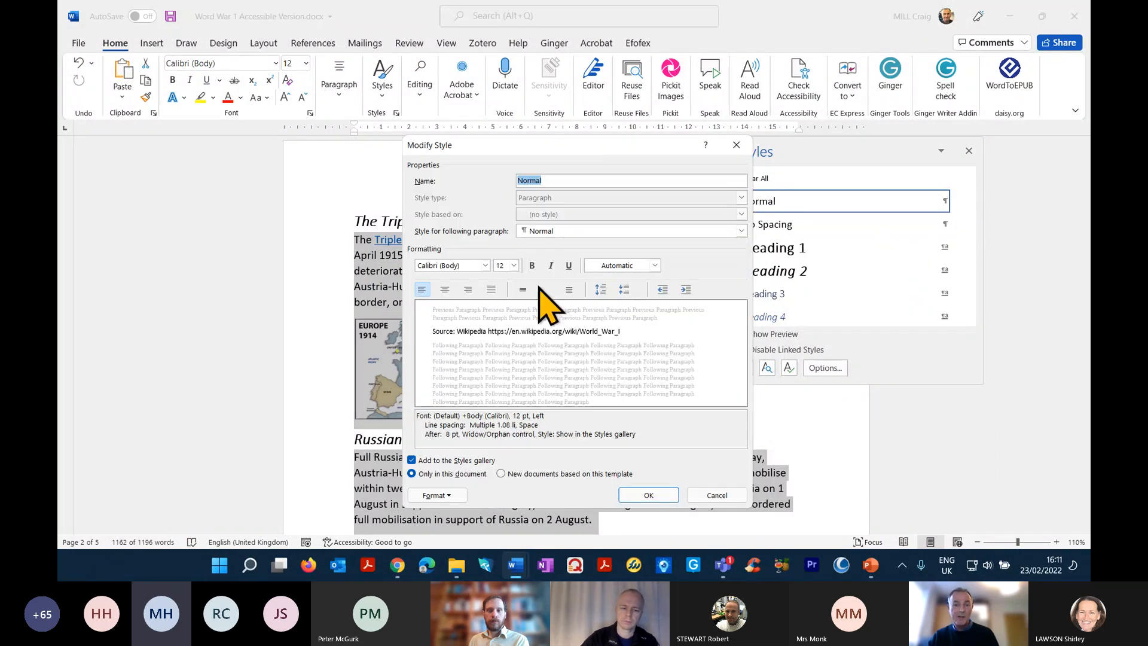
{"action": "left_click", "coordinate": [514, 265]}
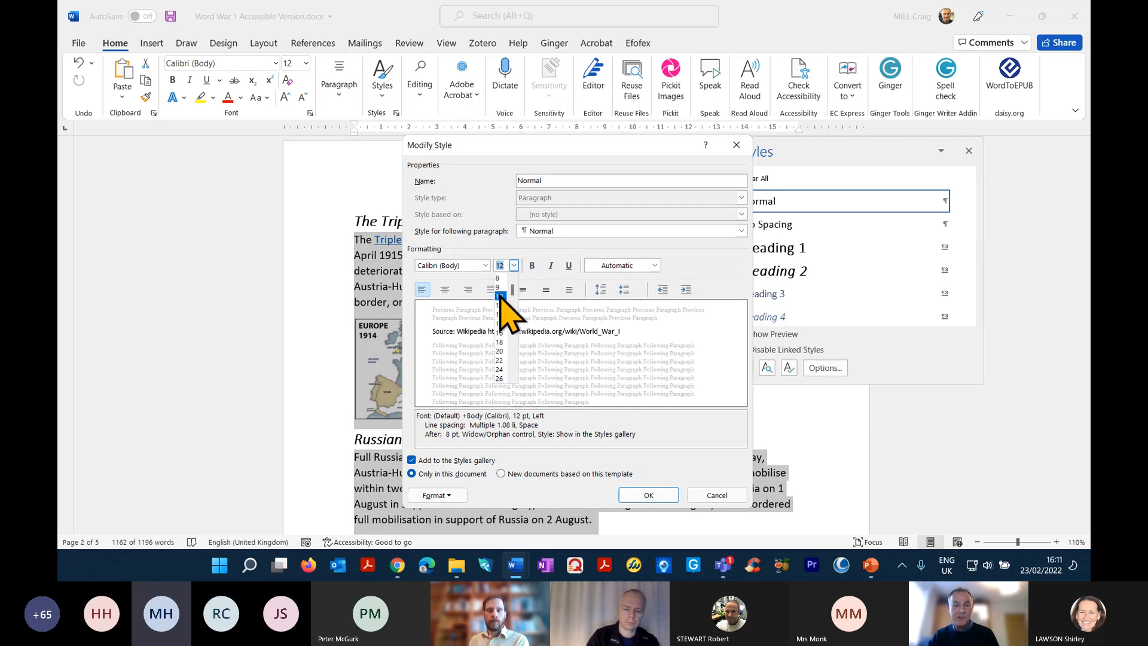
{"action": "left_click", "coordinate": [504, 324]}
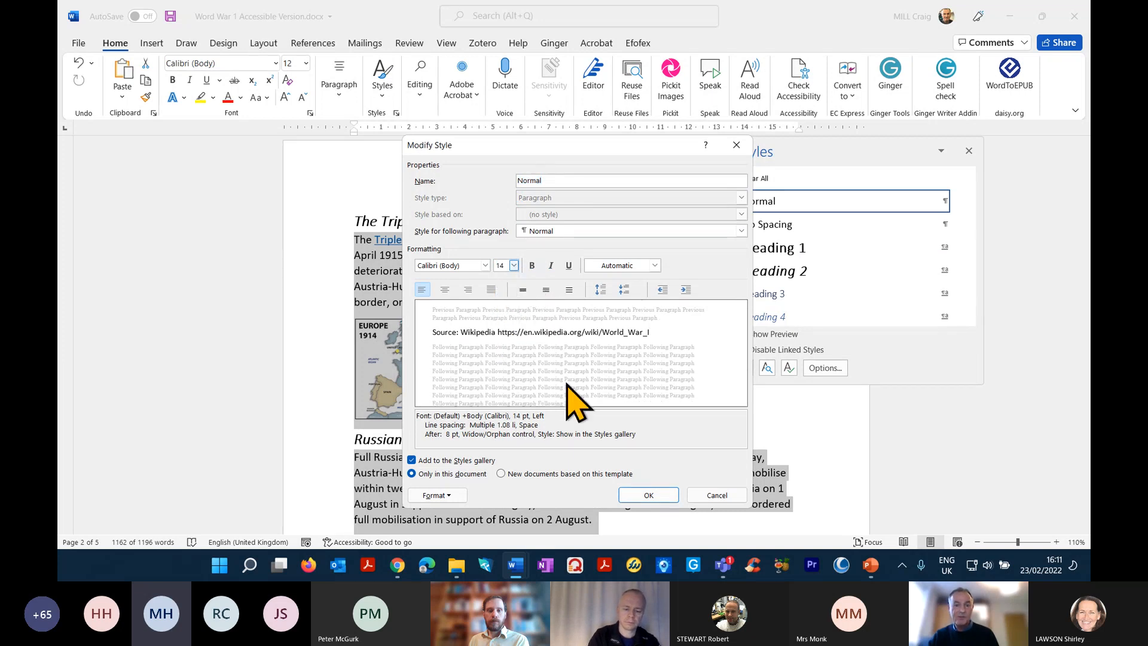
{"action": "left_click", "coordinate": [637, 499]}
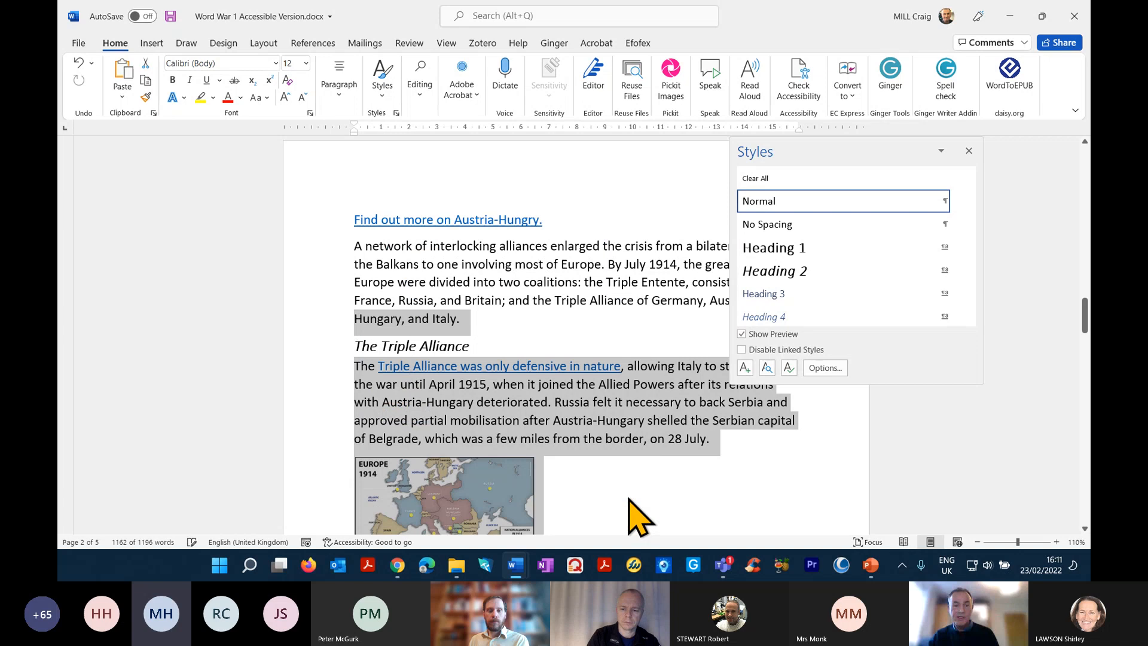
{"action": "left_click", "coordinate": [657, 481]}
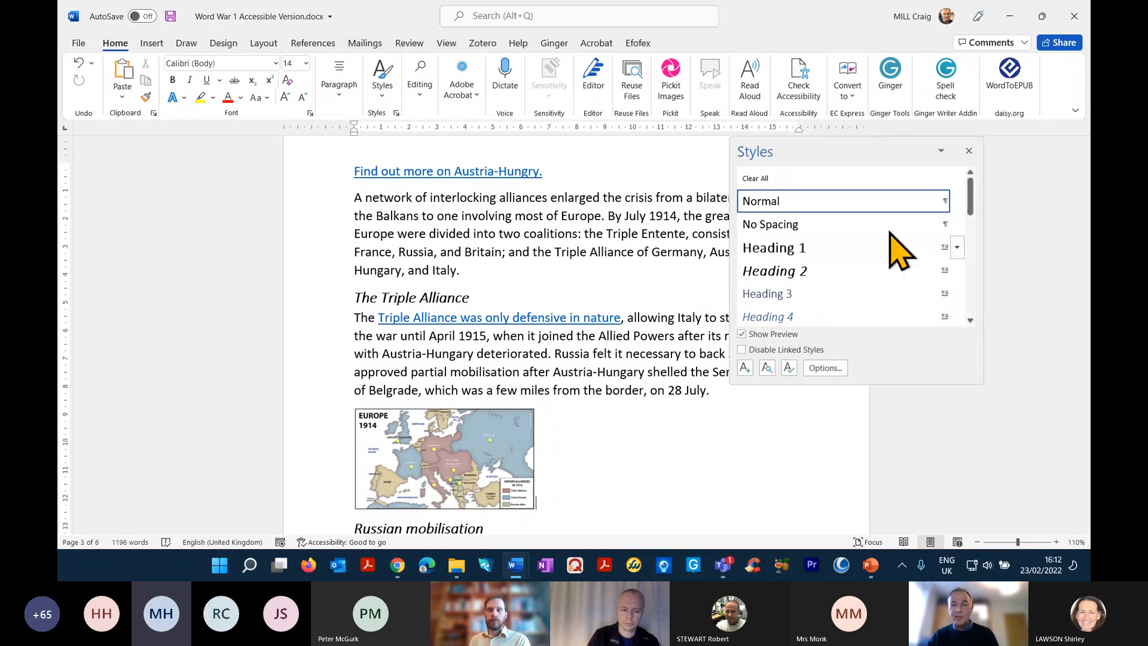
- Undo the last font size change to the Normal style
{"action": "left_click", "coordinate": [958, 201]}
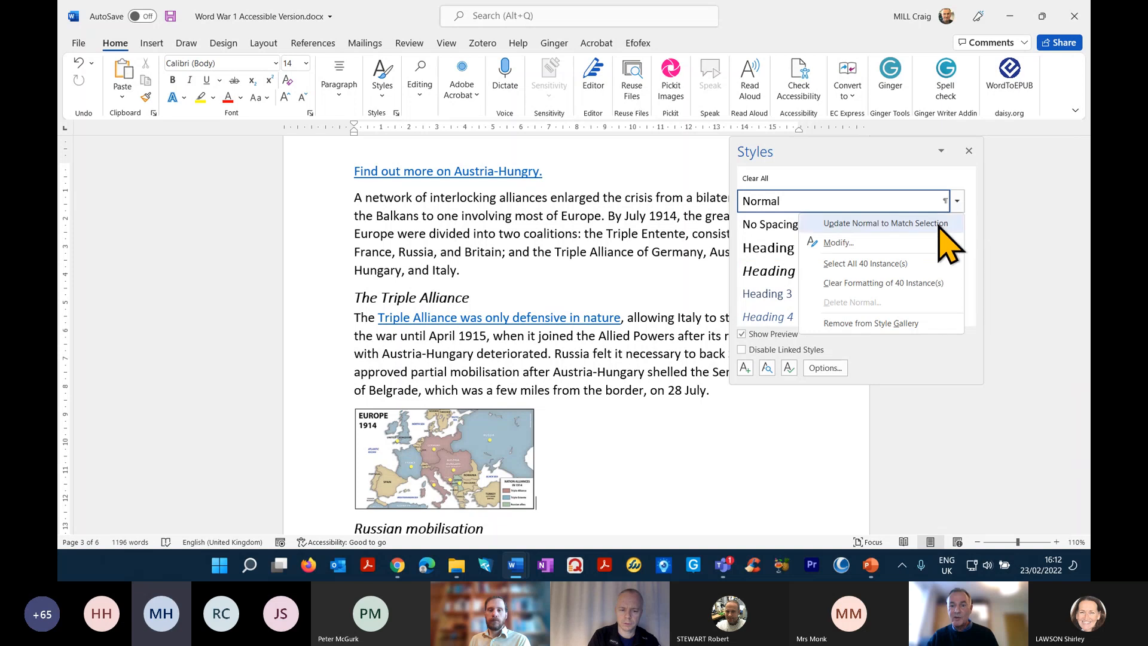
{"action": "left_click", "coordinate": [711, 182]}
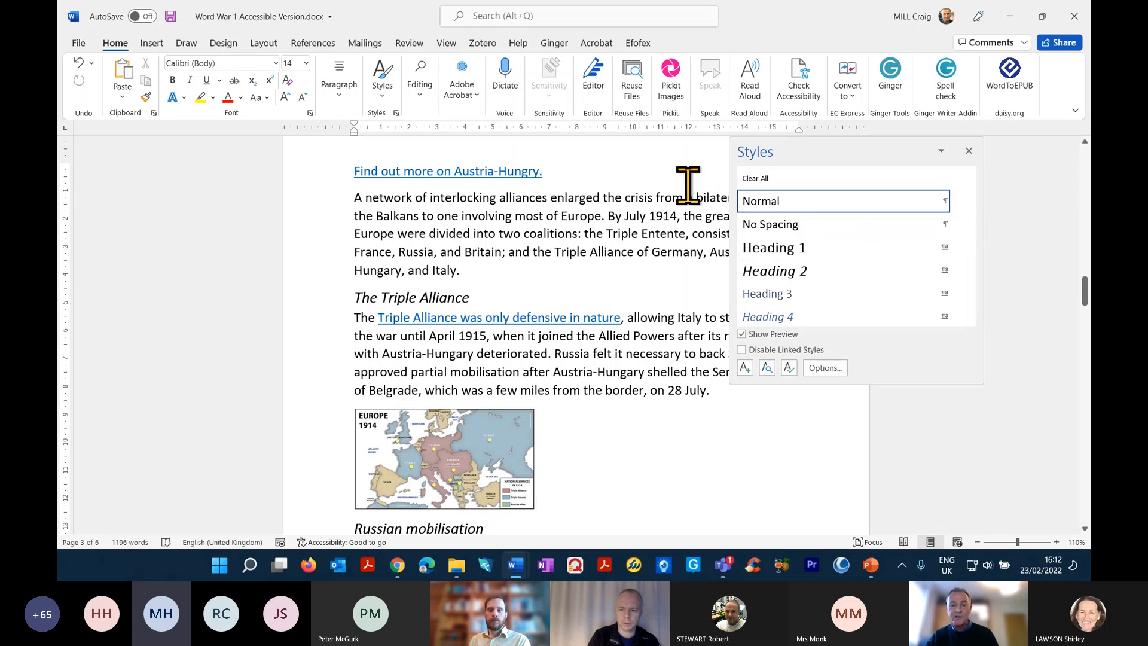
{"action": "left_click", "coordinate": [607, 269]}
{"action": "scroll", "coordinate": [610, 272], "scroll_direction": "up", "scroll_amount": 6}
{"action": "scroll", "coordinate": [619, 281], "scroll_direction": "up", "scroll_amount": 15}
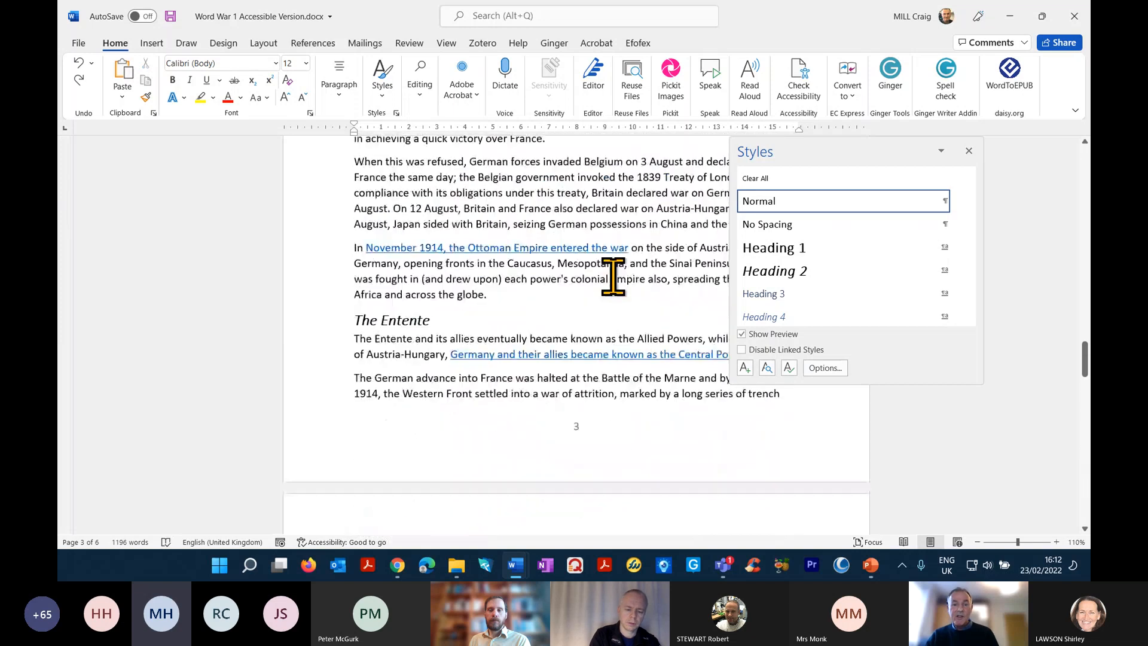
- Close the Styles pane and enlarge the document view to 150% at the Introduction and Background section
{"action": "left_click", "coordinate": [968, 150]}
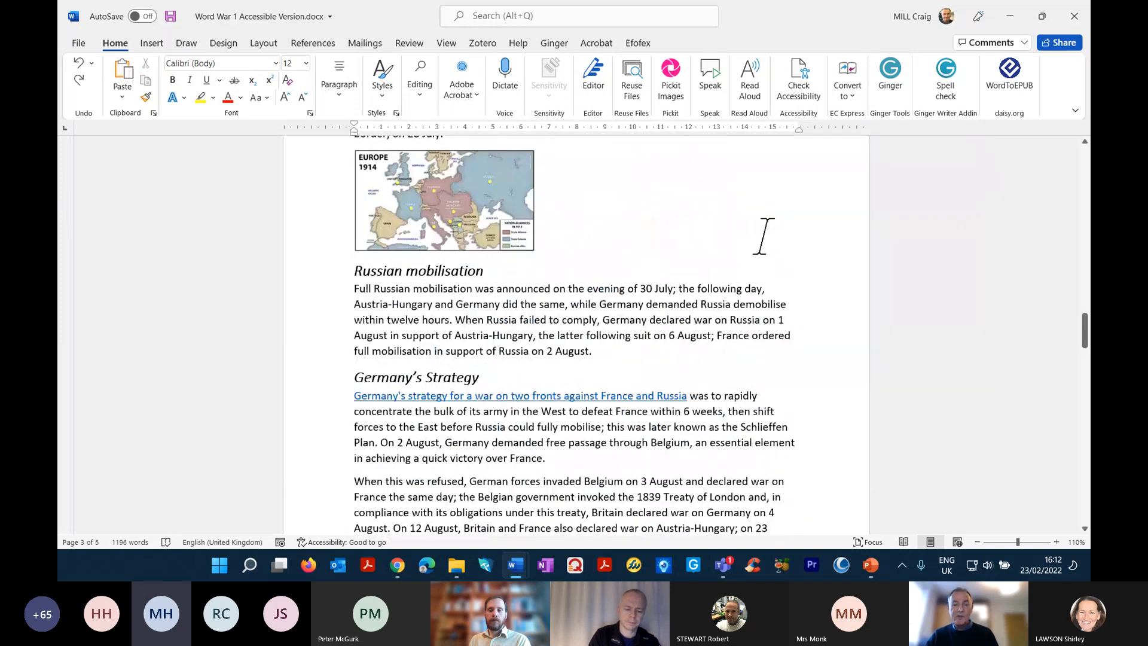
{"action": "scroll", "coordinate": [759, 242], "scroll_direction": "up", "scroll_amount": 5}
{"action": "scroll", "coordinate": [759, 244], "scroll_direction": "up", "scroll_amount": 6}
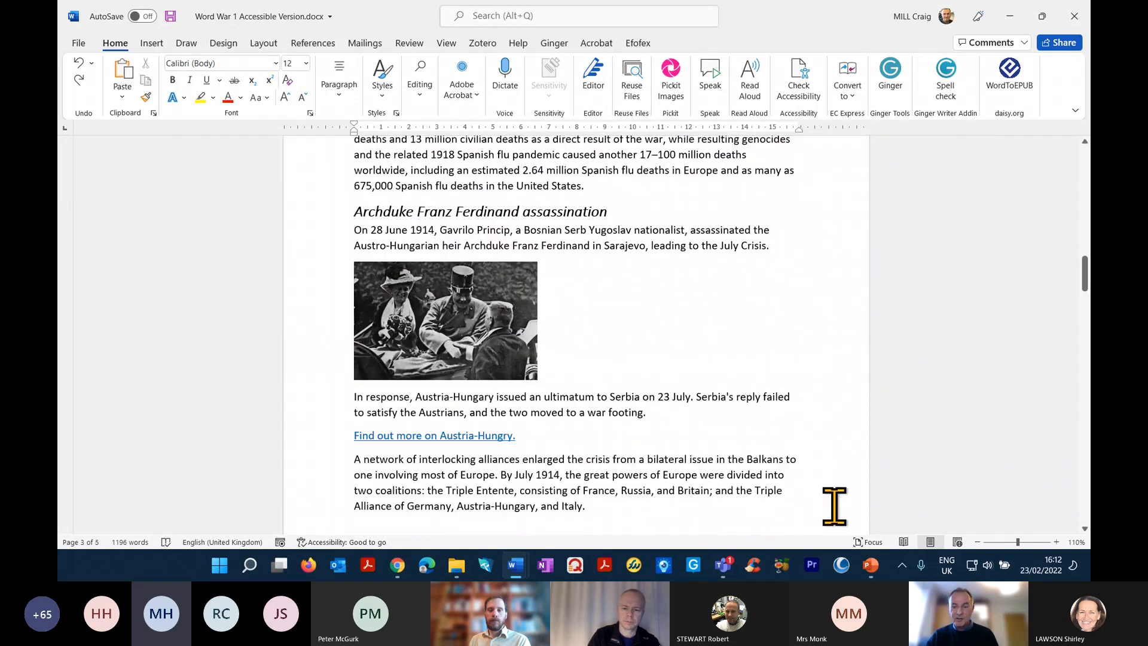
{"action": "left_click", "coordinate": [1055, 542]}
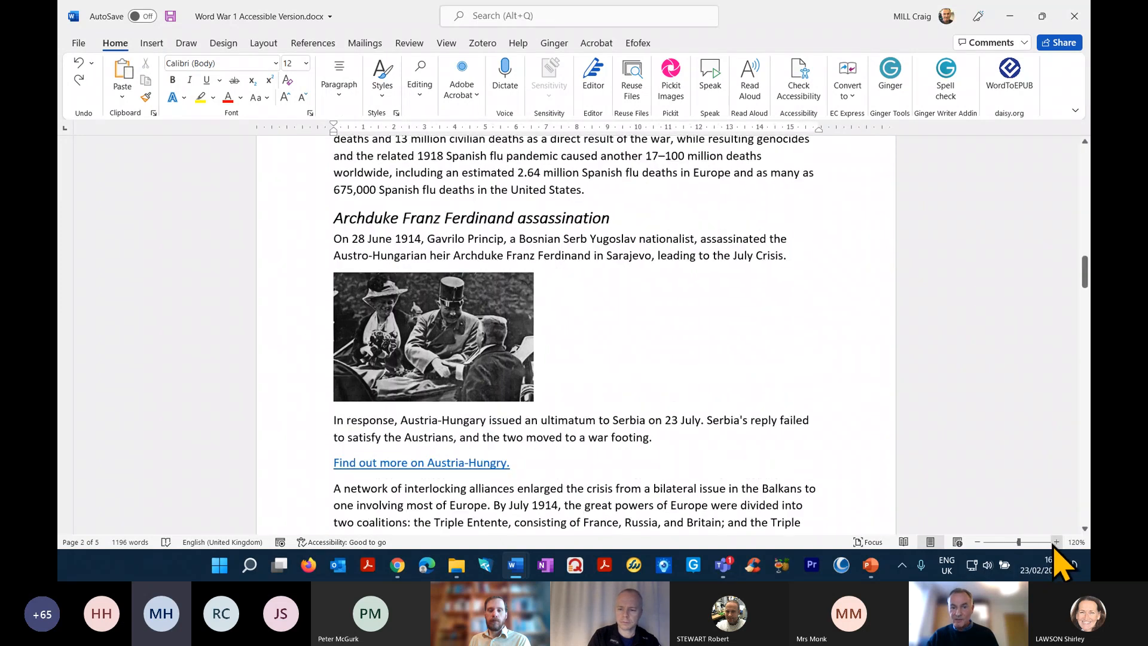
{"action": "left_click", "coordinate": [1055, 542]}
{"action": "left_click", "coordinate": [1055, 542]}
{"action": "left_click", "coordinate": [1056, 542]}
{"action": "scroll", "coordinate": [779, 453], "scroll_direction": "up", "scroll_amount": 8}
{"action": "scroll", "coordinate": [779, 454], "scroll_direction": "down", "scroll_amount": 3}
{"action": "scroll", "coordinate": [779, 456], "scroll_direction": "up", "scroll_amount": 2}
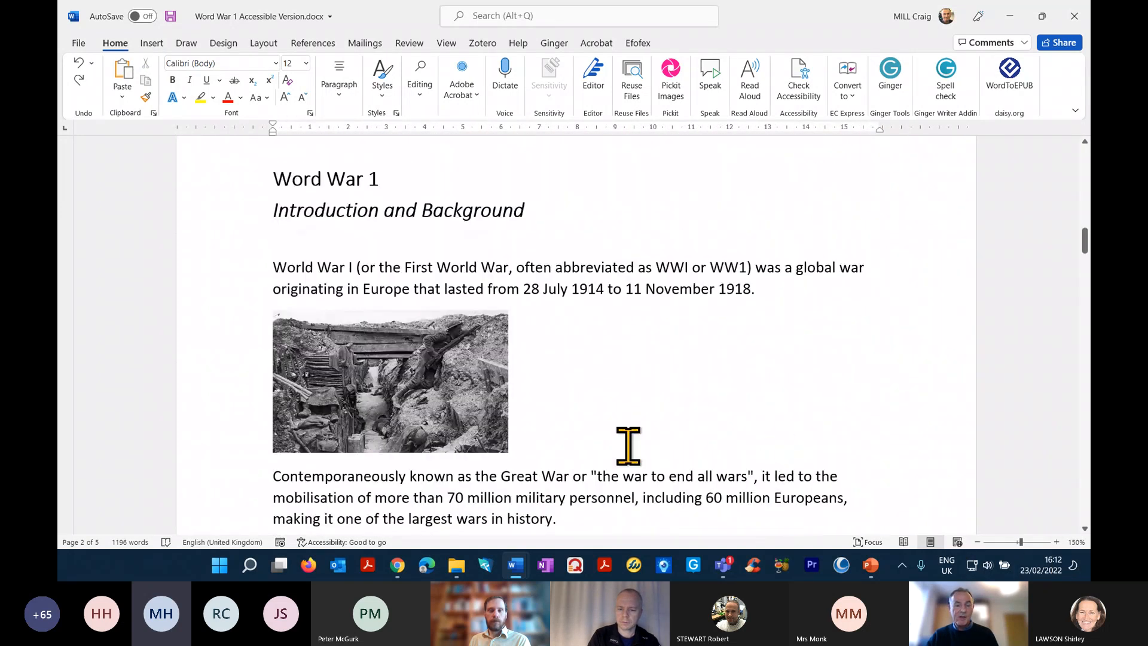
- Open the alt text of the trench picture for editing and place its floating pane beside the picture
{"action": "right_click", "coordinate": [361, 346]}
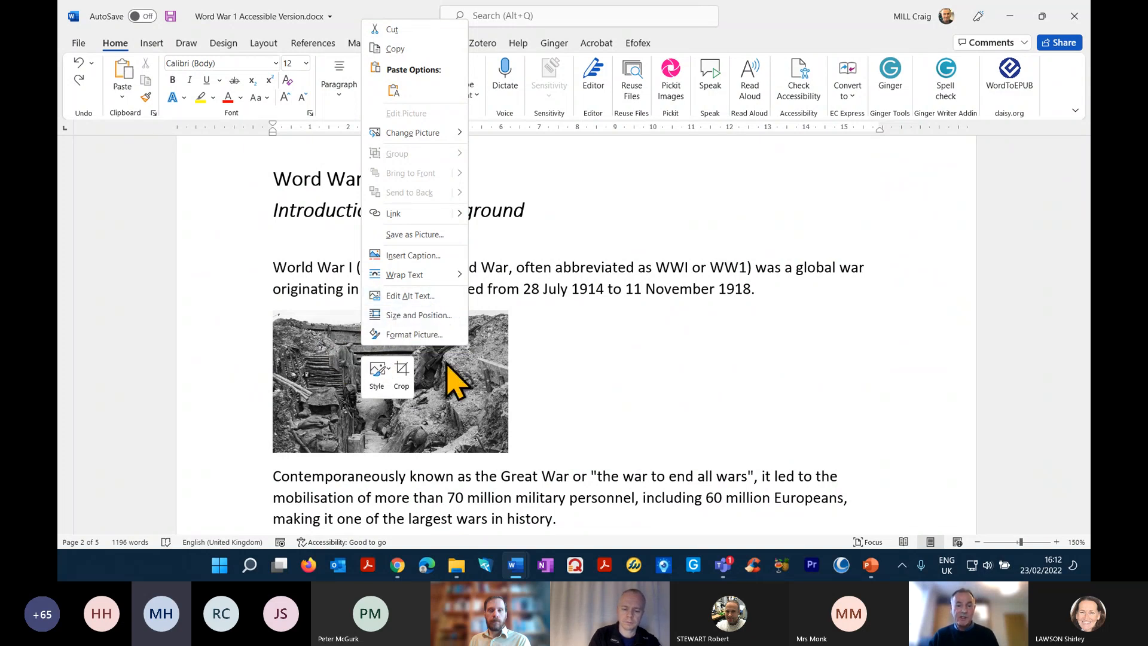
{"action": "left_click", "coordinate": [413, 295]}
{"action": "left_click_drag", "start_coordinate": [955, 134], "coordinate": [708, 165]}
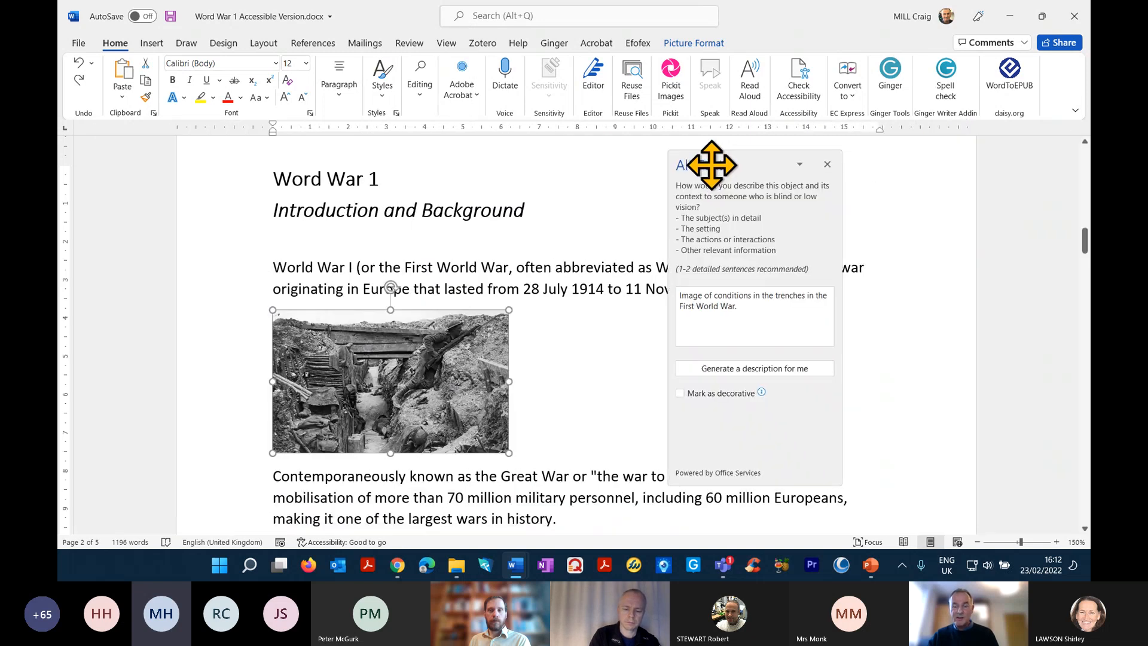
{"action": "left_click", "coordinate": [747, 309]}
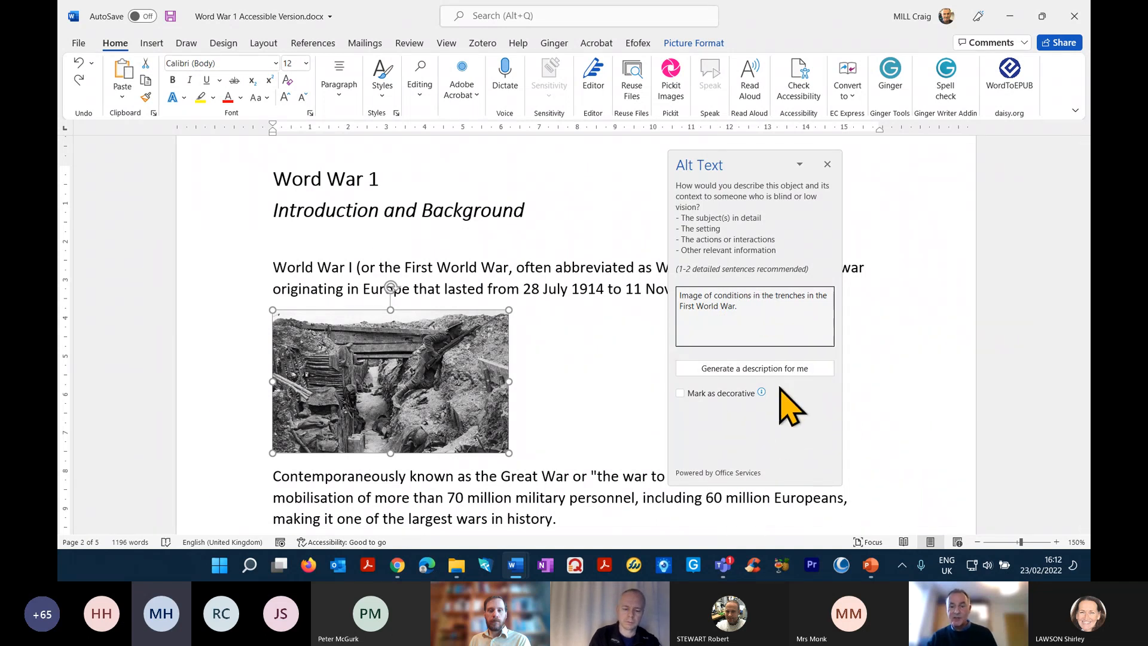
- Delete the trench picture's alt text and generate an automatic description in its place
{"action": "left_click_drag", "start_coordinate": [748, 306], "coordinate": [648, 290]}
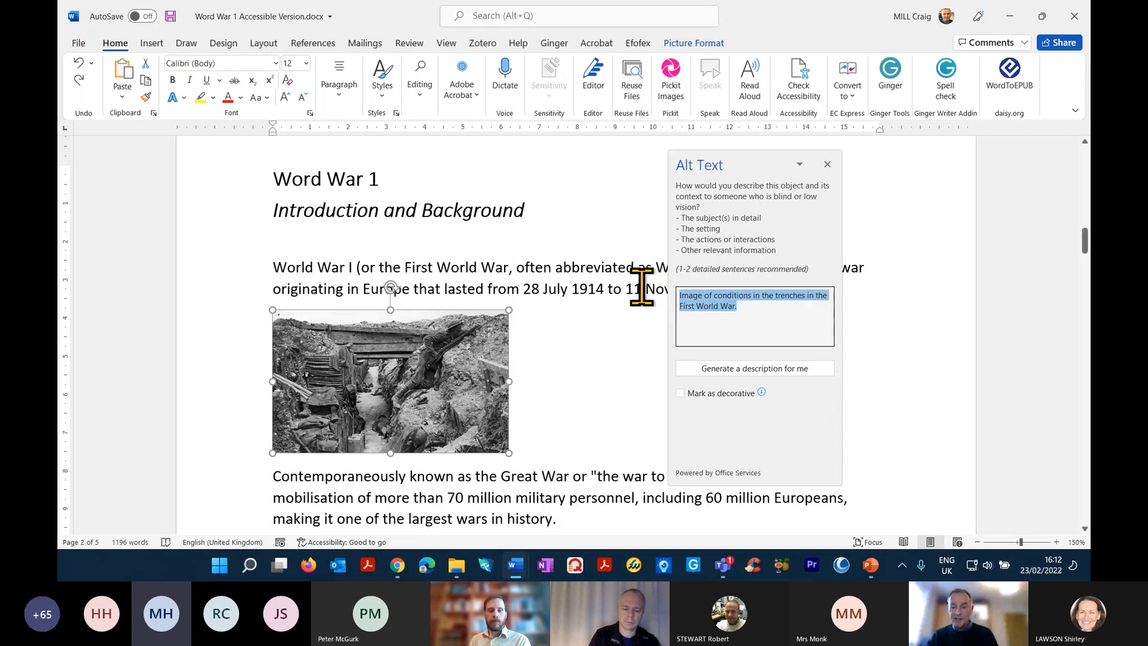
{"action": "key", "text": "BackSpace"}
{"action": "left_click", "coordinate": [741, 369]}
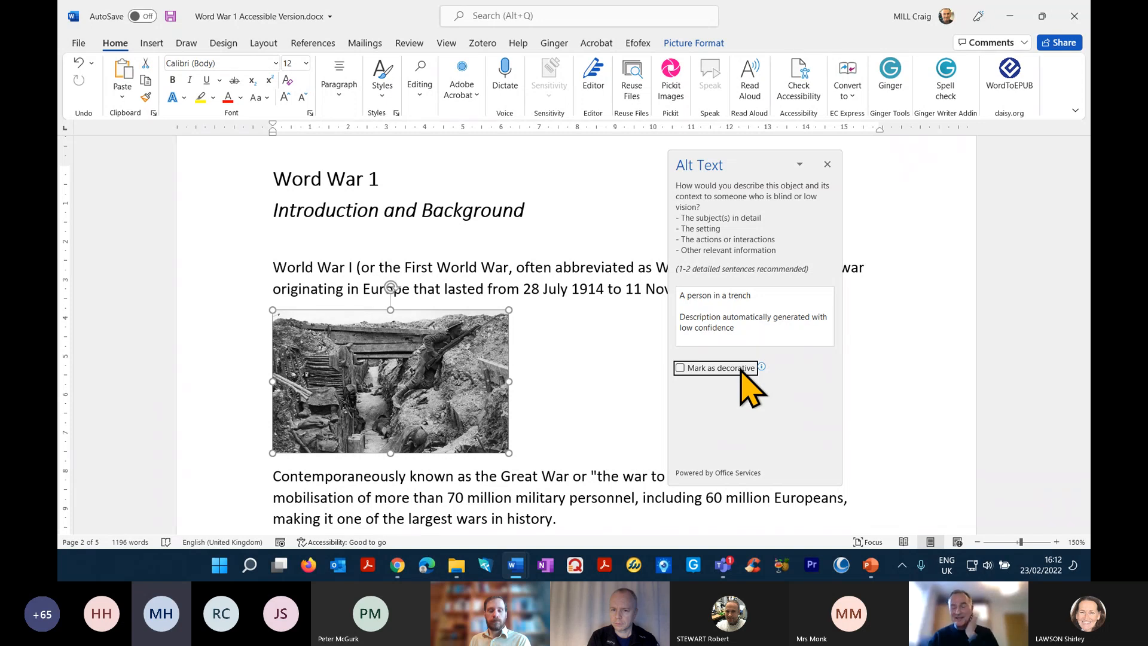
- Try marking the trench picture as decorative, turn that option off again and close the Alt Text pane
{"action": "left_click", "coordinate": [679, 368]}
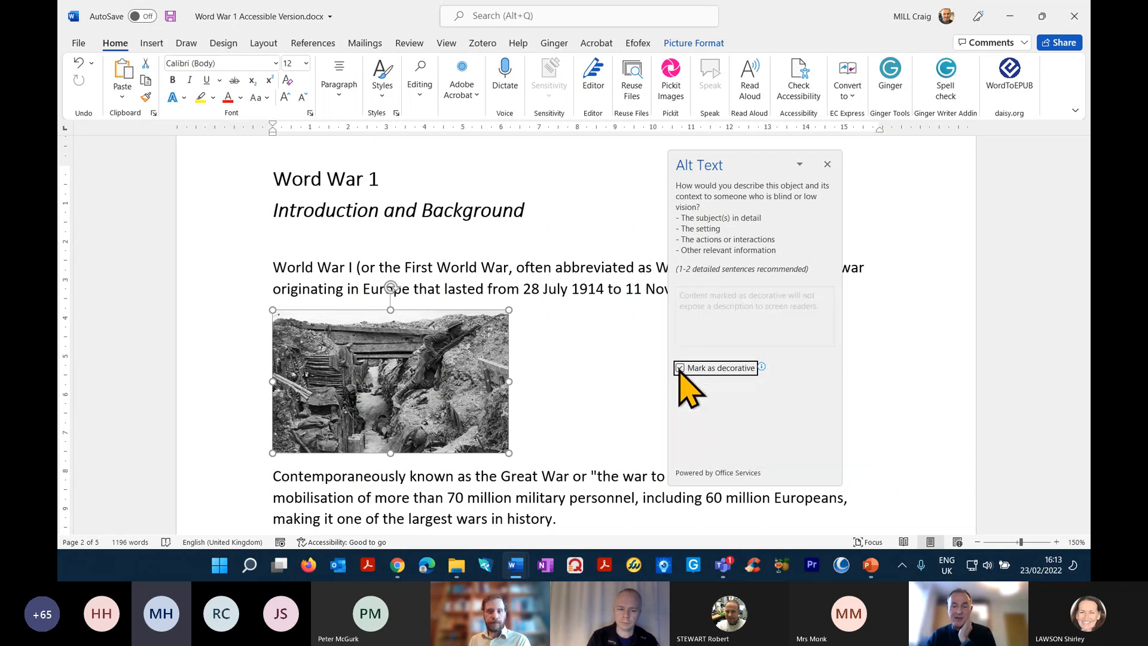
{"action": "left_click", "coordinate": [681, 369]}
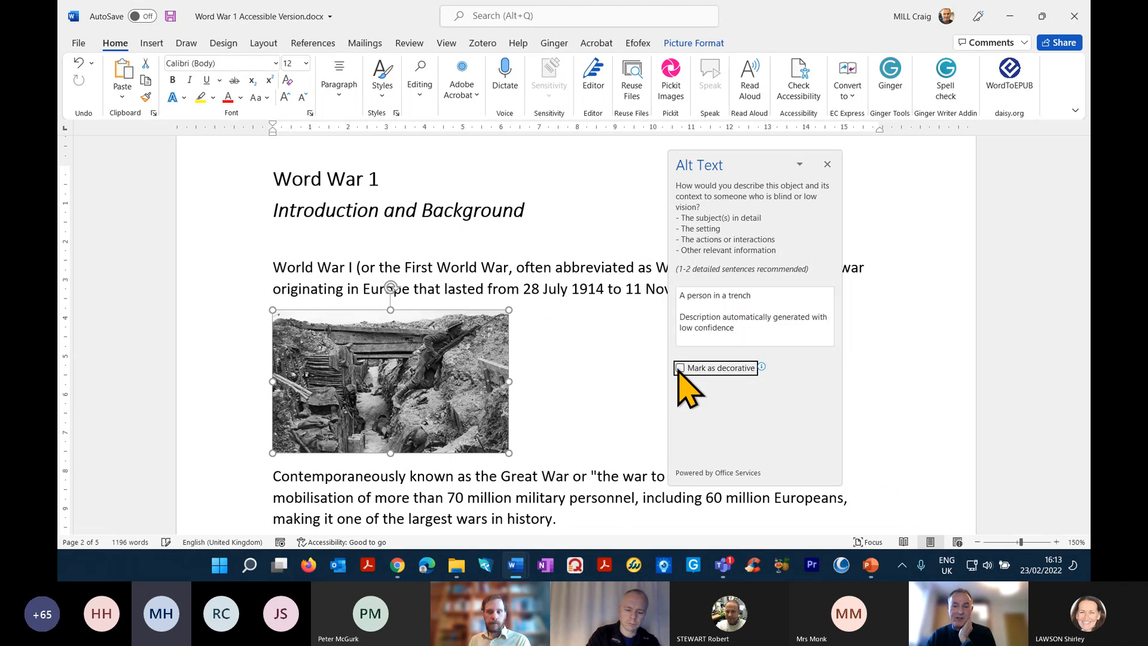
{"action": "left_click", "coordinate": [631, 396]}
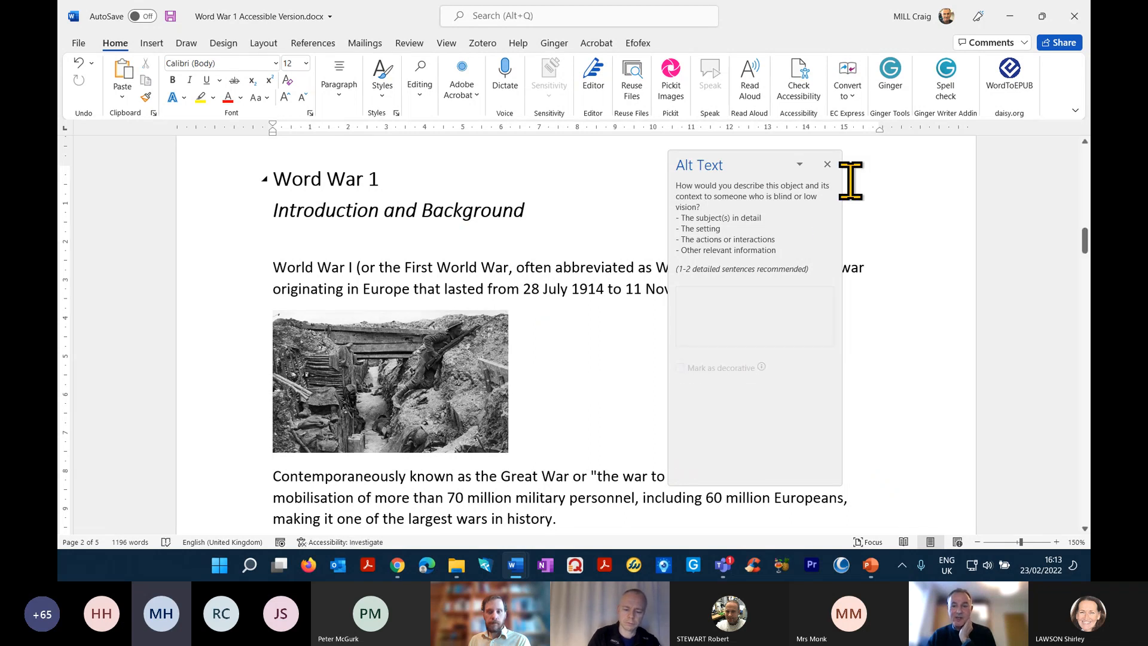
{"action": "left_click", "coordinate": [827, 164]}
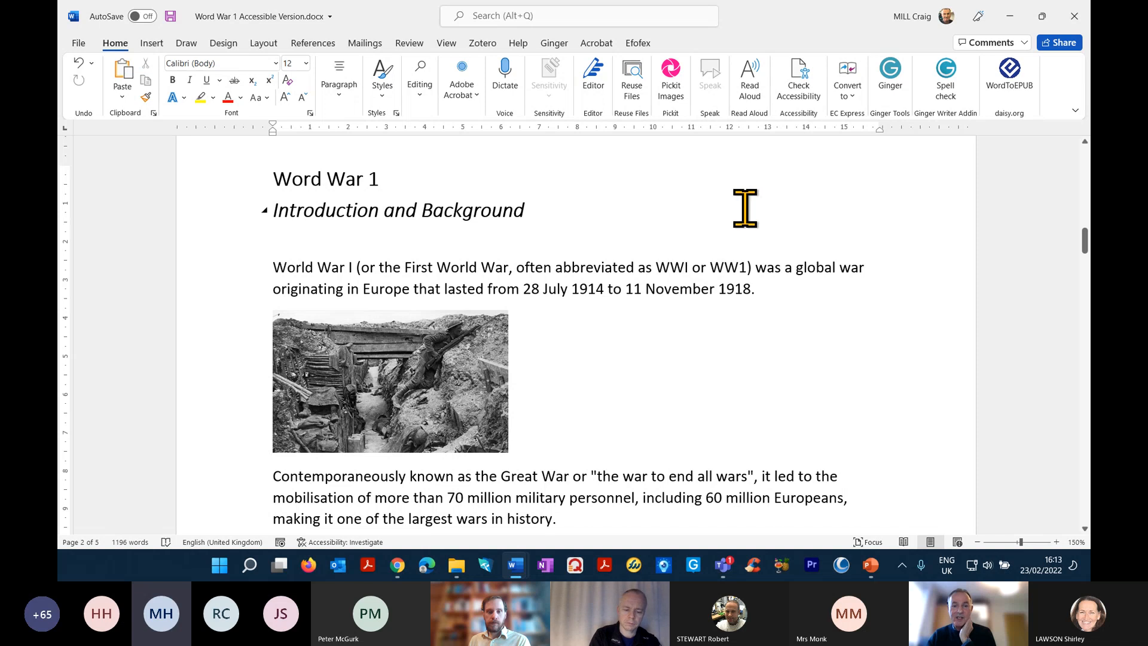
- Review the options for inserting page numbers and check the page number at the foot of page 2
{"action": "scroll", "coordinate": [744, 208], "scroll_direction": "down", "scroll_amount": 2}
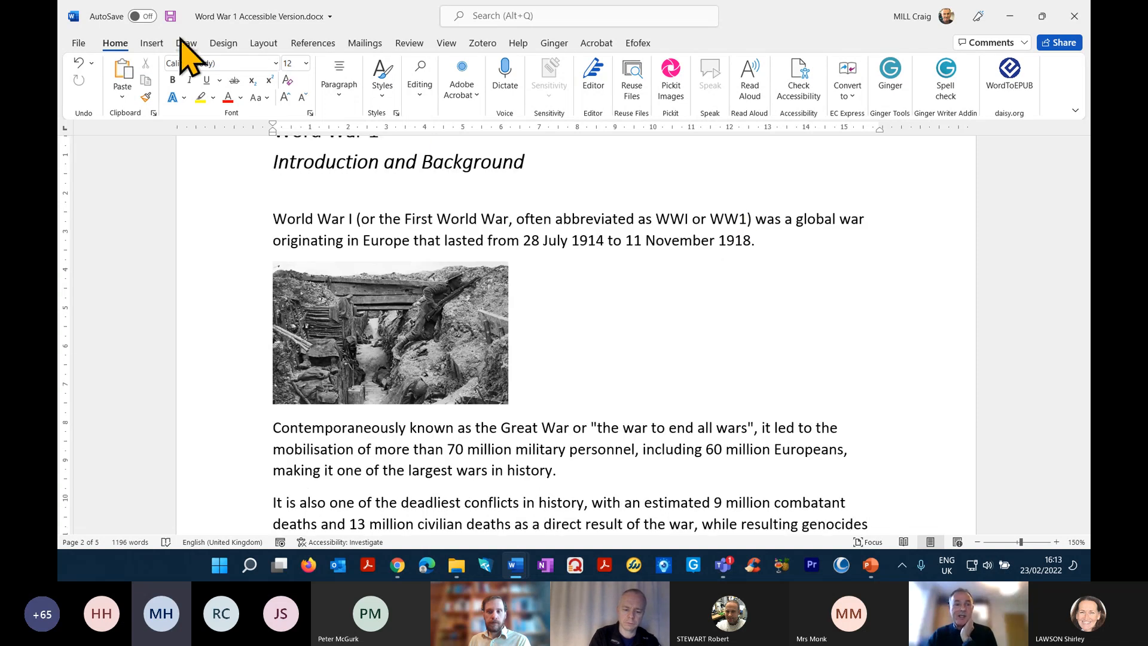
{"action": "left_click", "coordinate": [151, 48]}
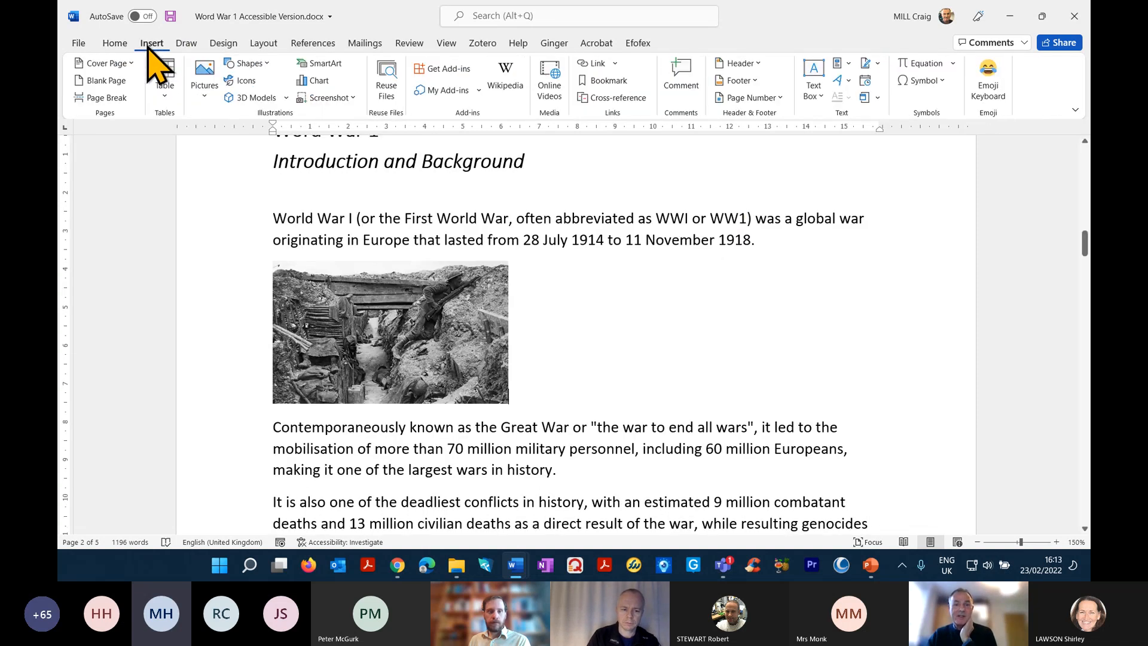
{"action": "left_click", "coordinate": [768, 99]}
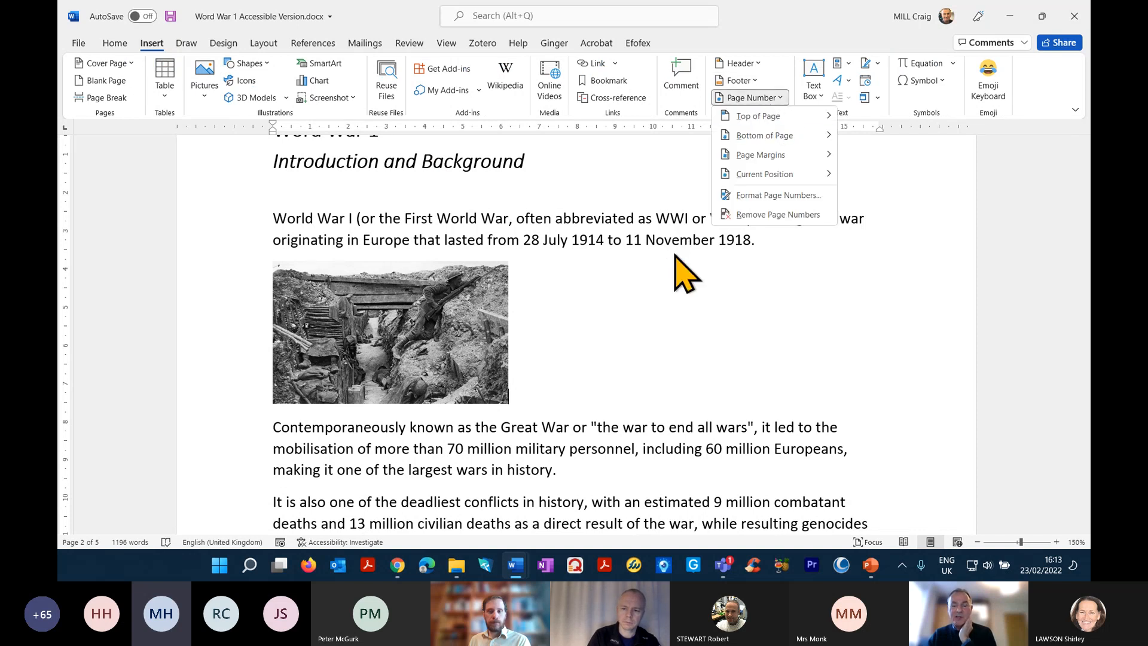
{"action": "left_click", "coordinate": [764, 263]}
{"action": "scroll", "coordinate": [799, 278], "scroll_direction": "down", "scroll_amount": 15}
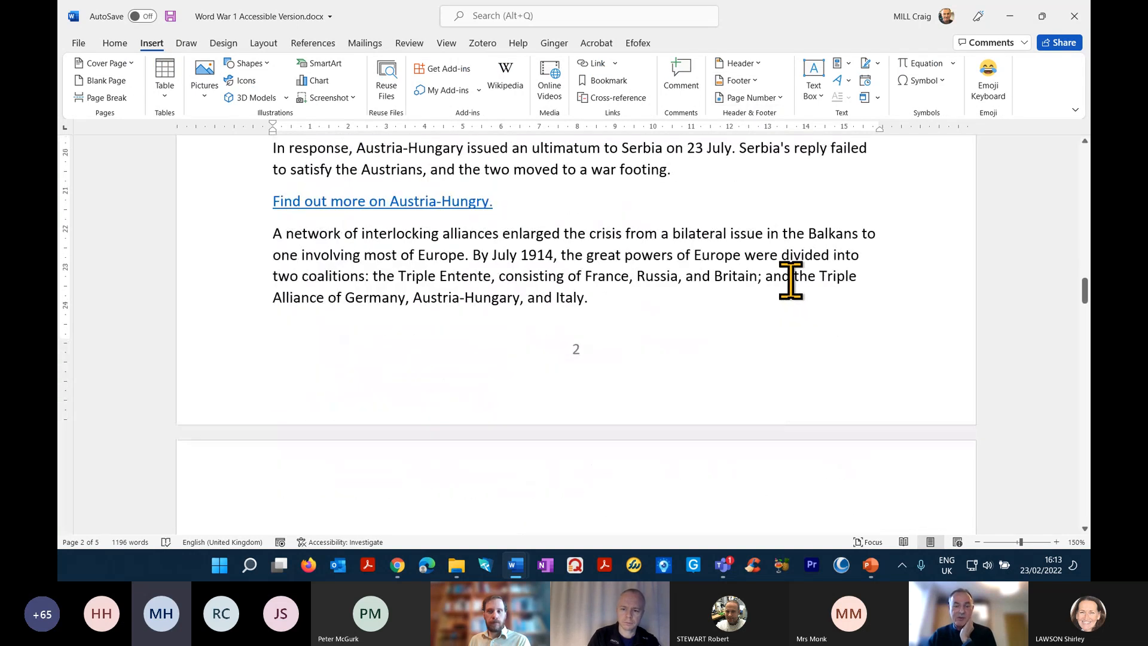
- Check the descriptive hyperlinks about Austria-Hungry on page 2 and the Triple Alliance on page 3
{"action": "scroll", "coordinate": [671, 303], "scroll_direction": "up", "scroll_amount": 10}
{"action": "scroll", "coordinate": [673, 299], "scroll_direction": "down", "scroll_amount": 7}
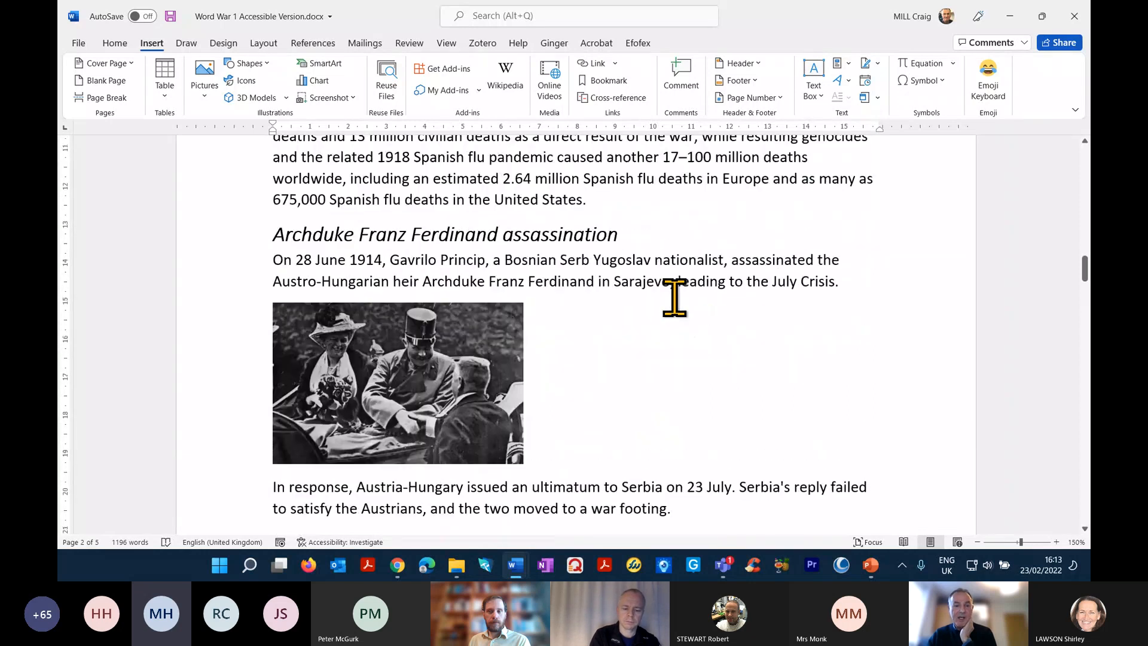
{"action": "left_click", "coordinate": [413, 250]}
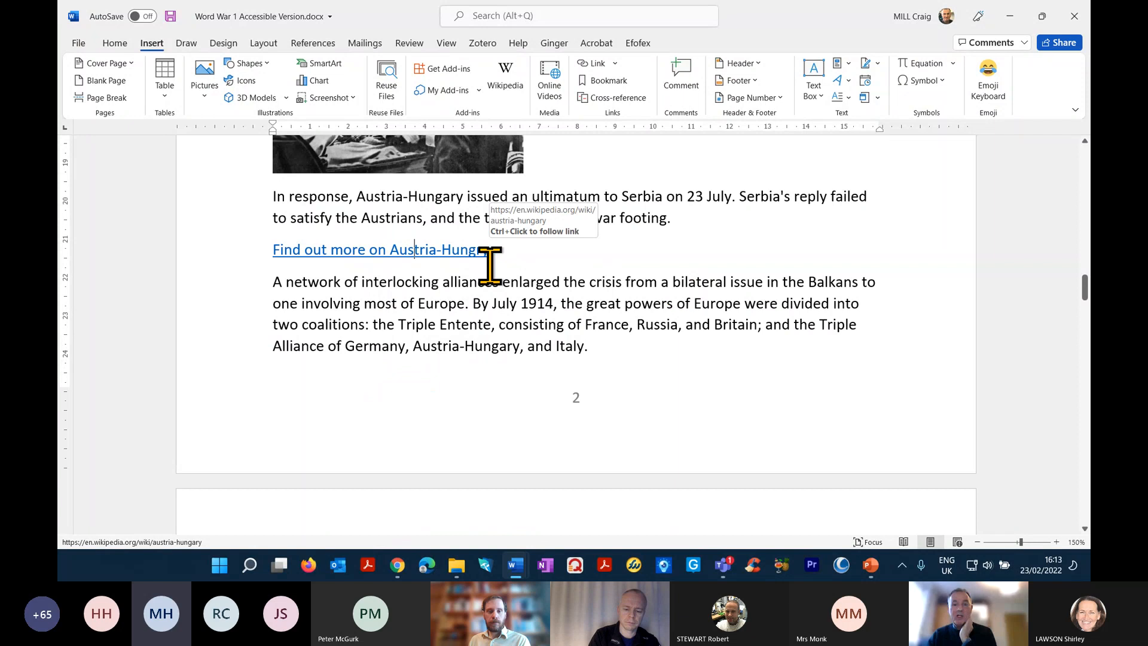
{"action": "scroll", "coordinate": [332, 251], "scroll_direction": "down", "scroll_amount": 3}
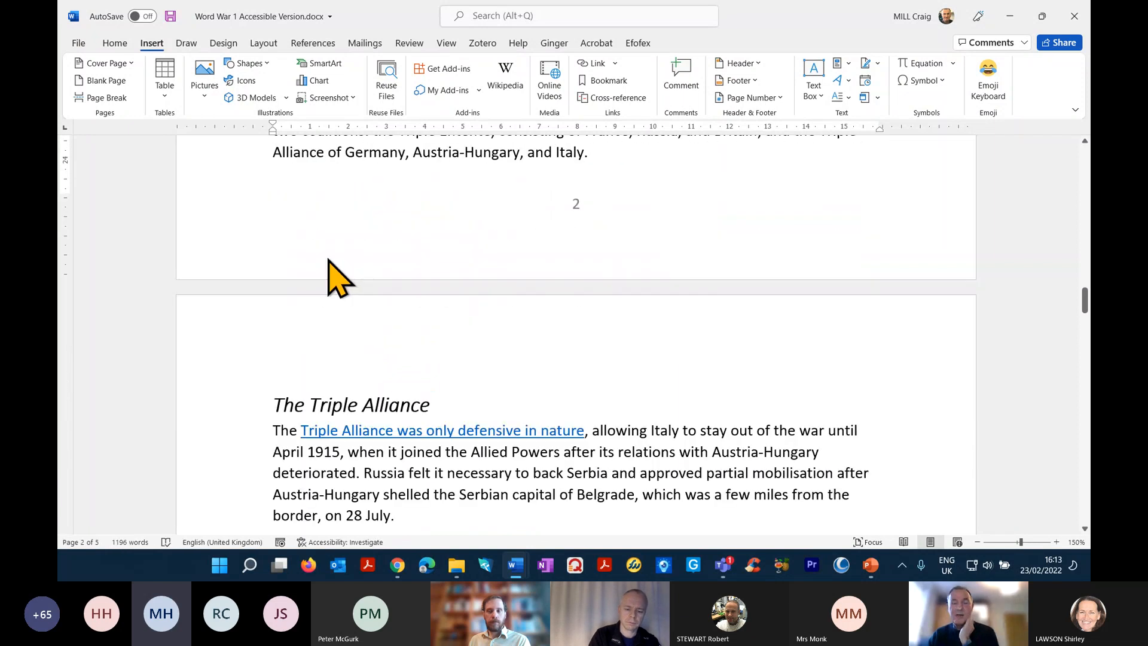
{"action": "scroll", "coordinate": [329, 263], "scroll_direction": "down", "scroll_amount": 3}
{"action": "scroll", "coordinate": [327, 258], "scroll_direction": "up", "scroll_amount": 5}
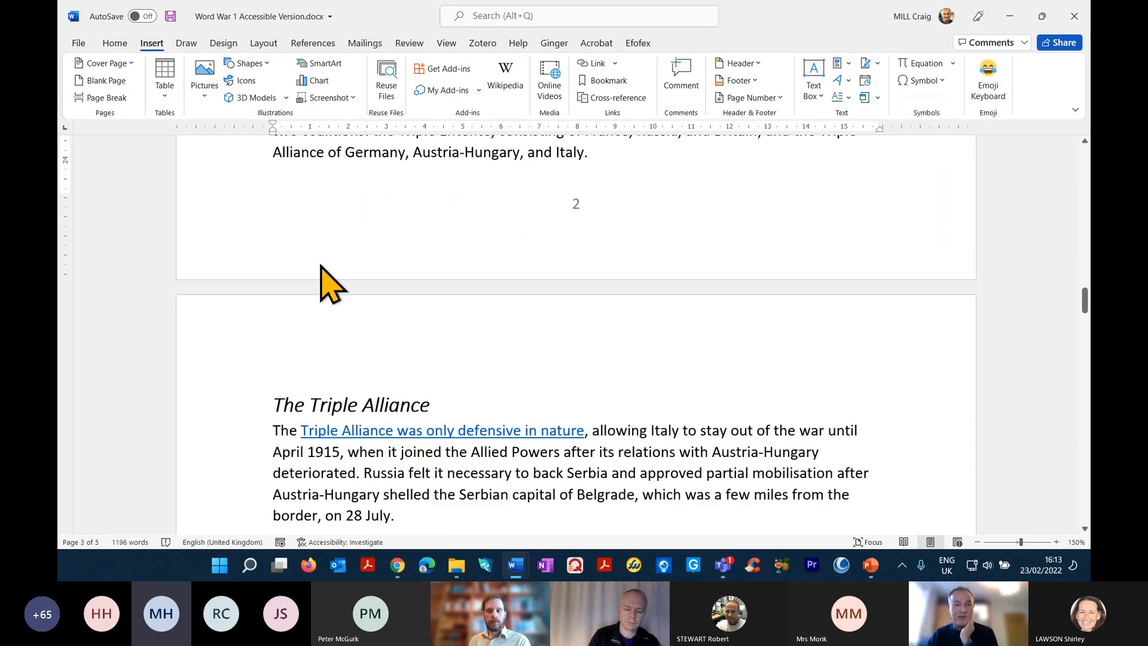
- Add a new paragraph below the Austria-Hungry link reading "To find our more go to the BBC website"
{"action": "left_click", "coordinate": [529, 195]}
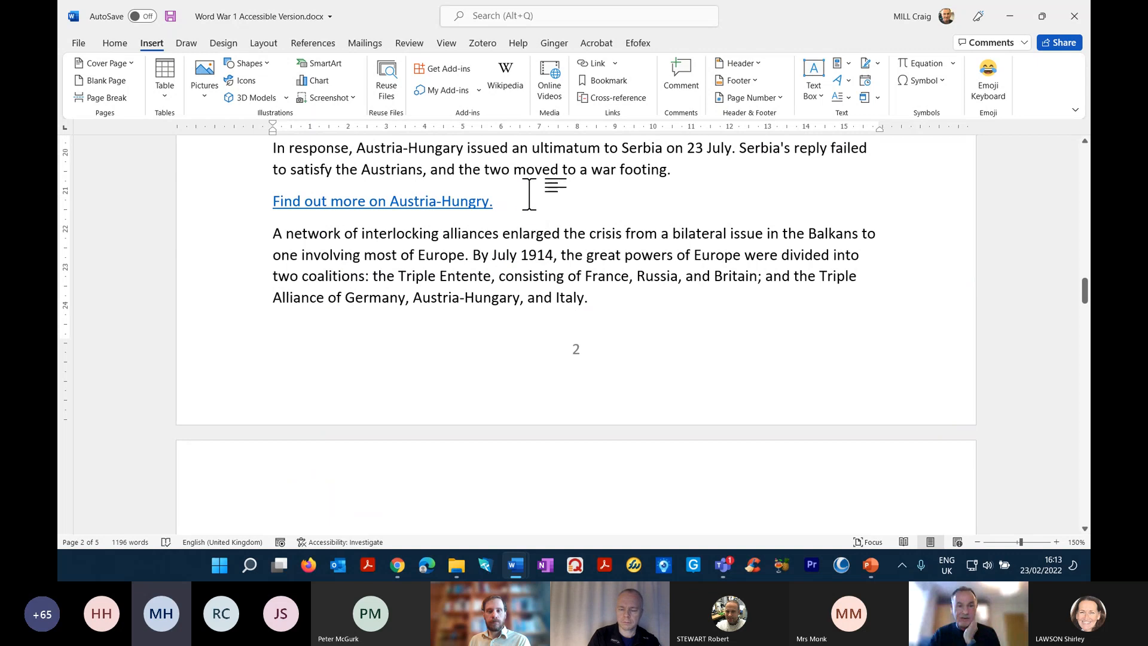
{"action": "key", "text": "Return"}
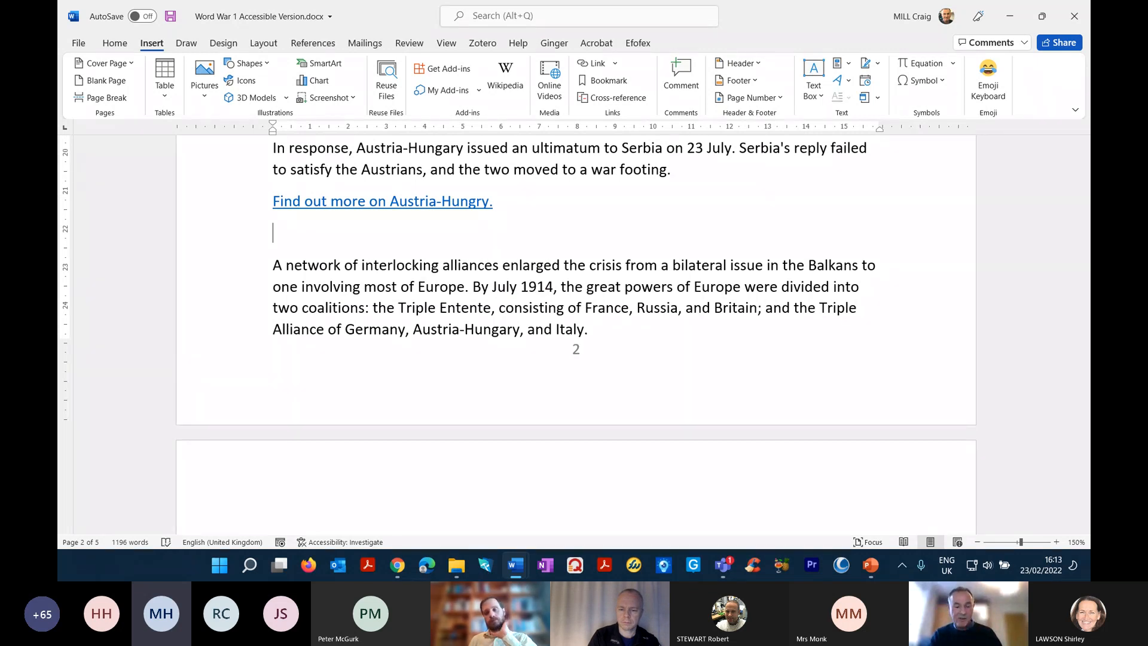
{"action": "type", "text": "To find do"}
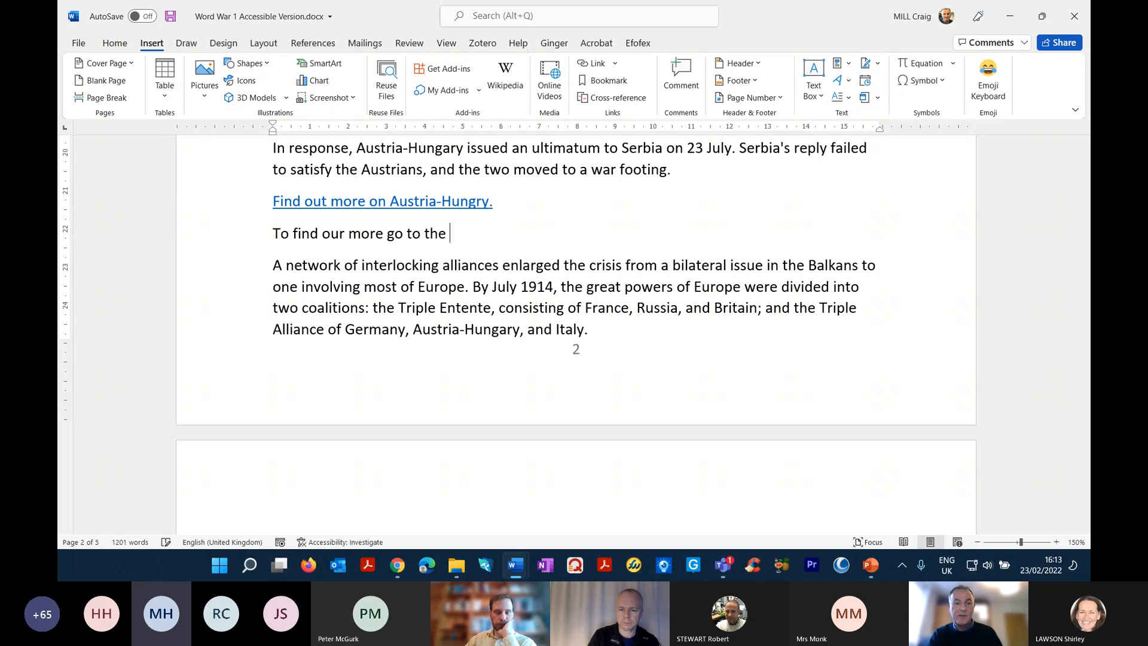
{"action": "type", "text": "BC website"}
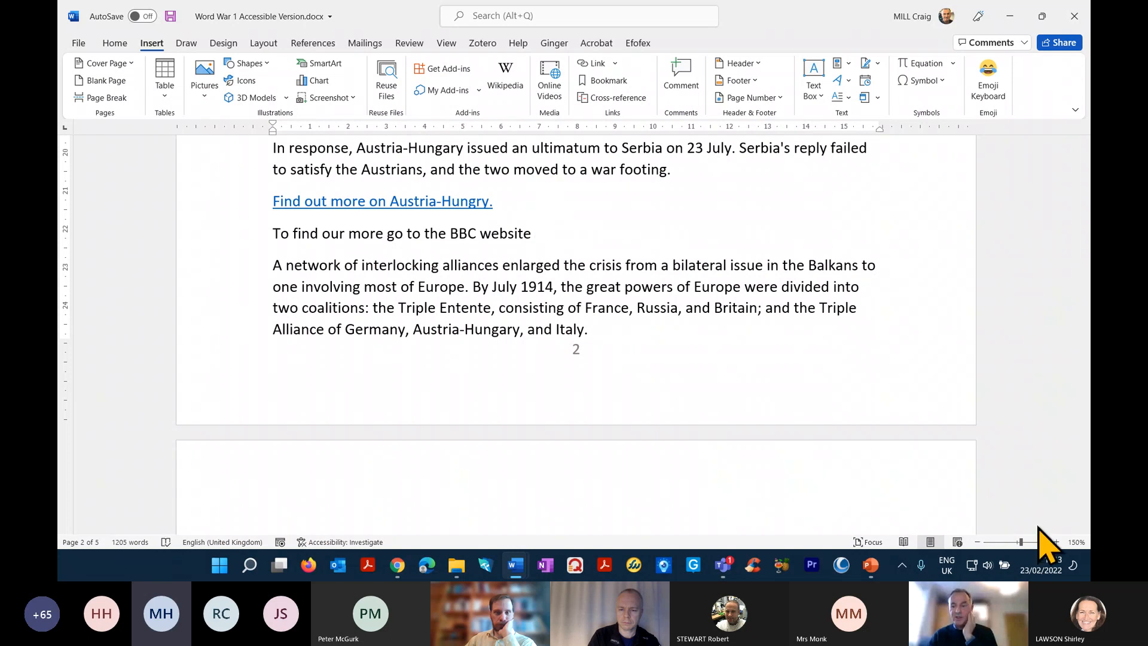
{"action": "left_click", "coordinate": [1056, 542]}
{"action": "left_click", "coordinate": [1056, 541]}
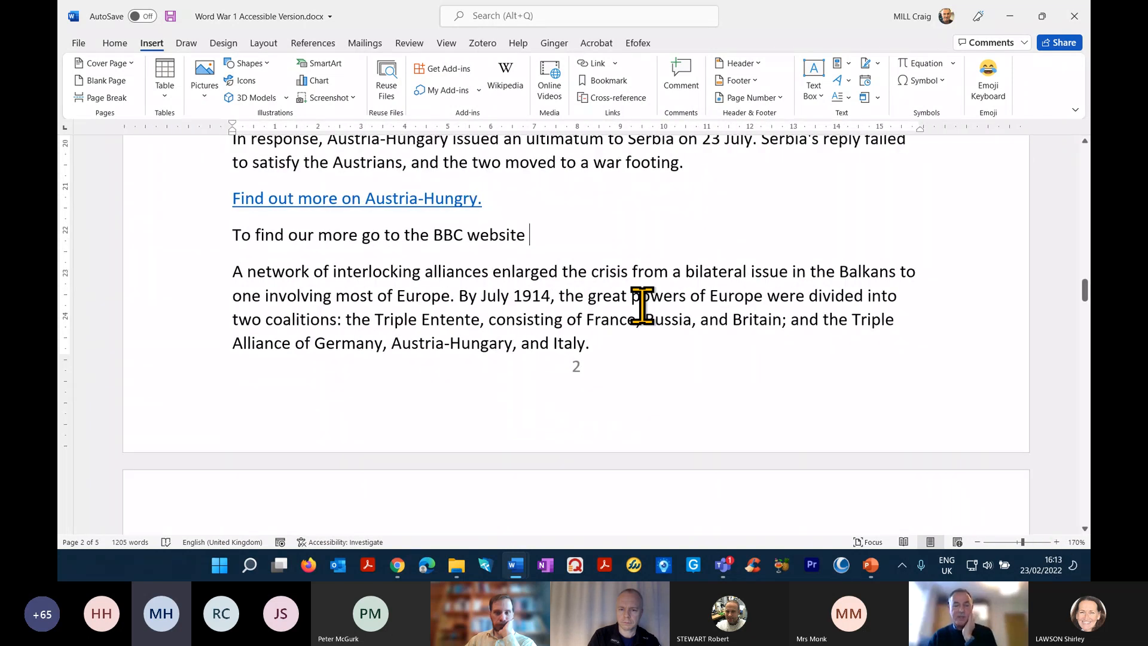
{"action": "left_click_drag", "start_coordinate": [528, 235], "coordinate": [241, 236]}
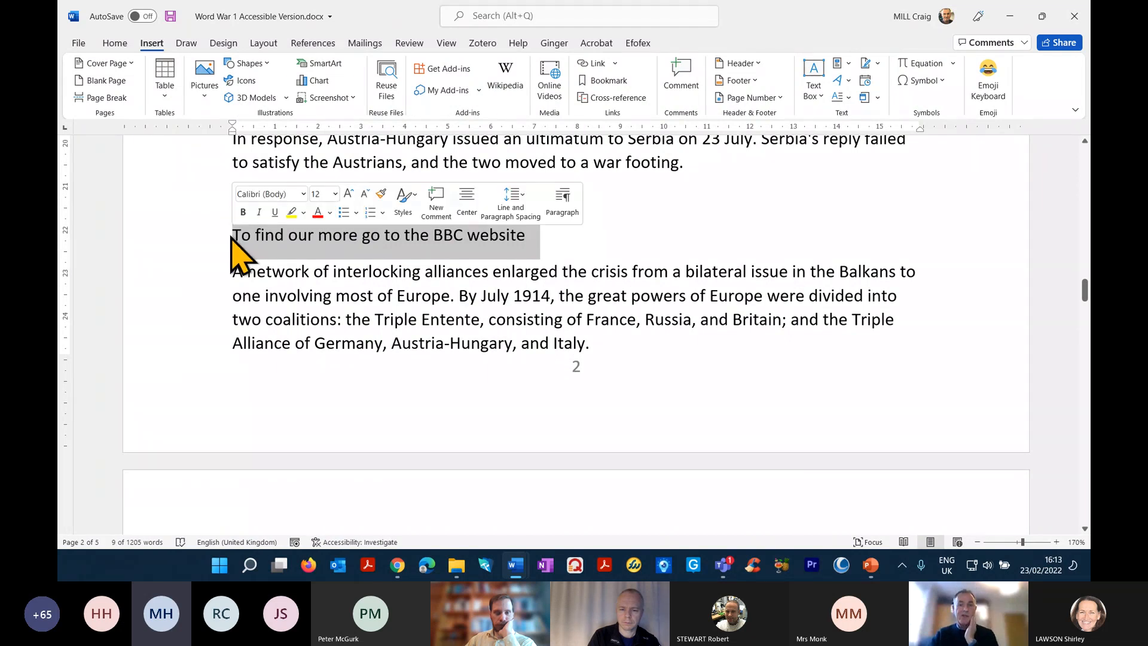
{"action": "right_click", "coordinate": [375, 239]}
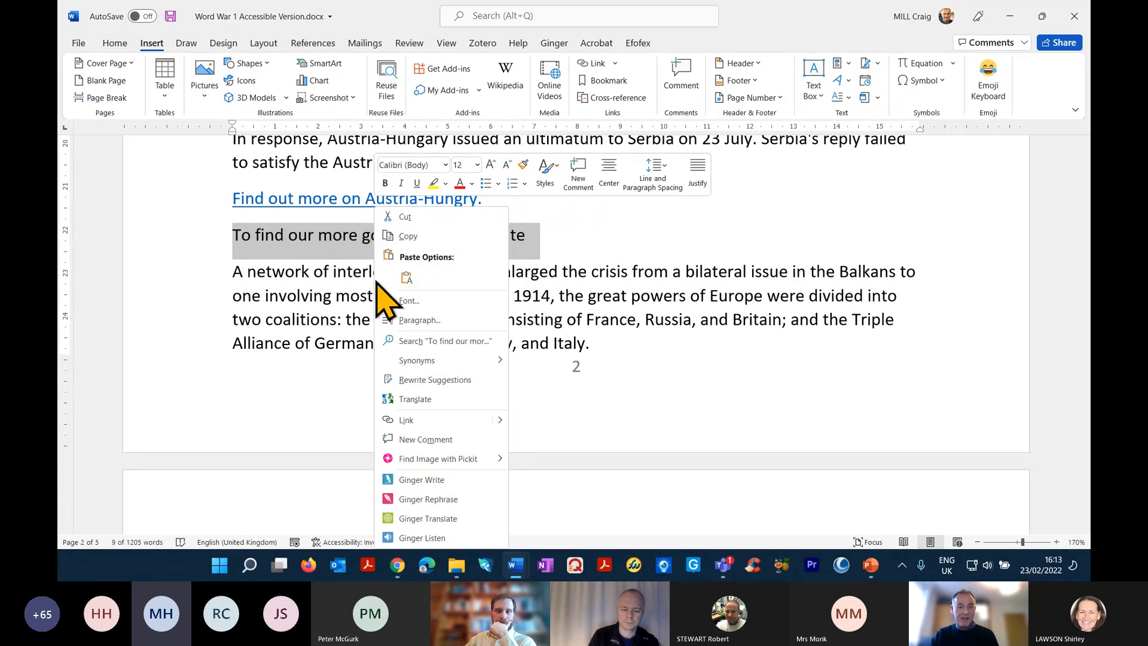
{"action": "mouse_move", "coordinate": [500, 421]}
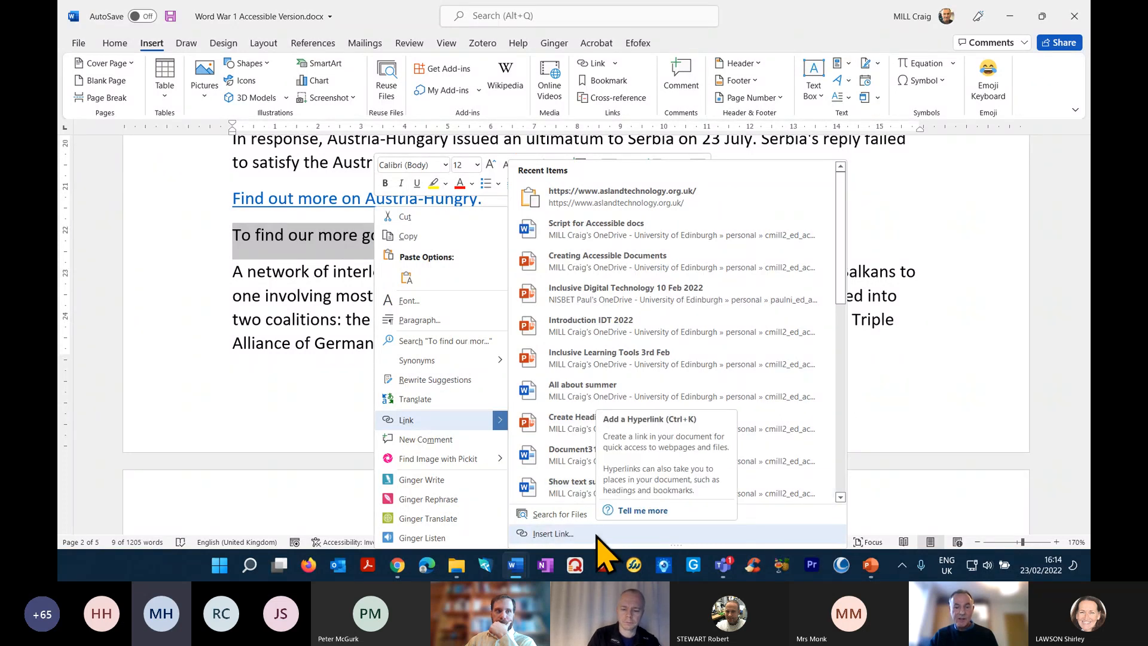
{"action": "left_click", "coordinate": [602, 541]}
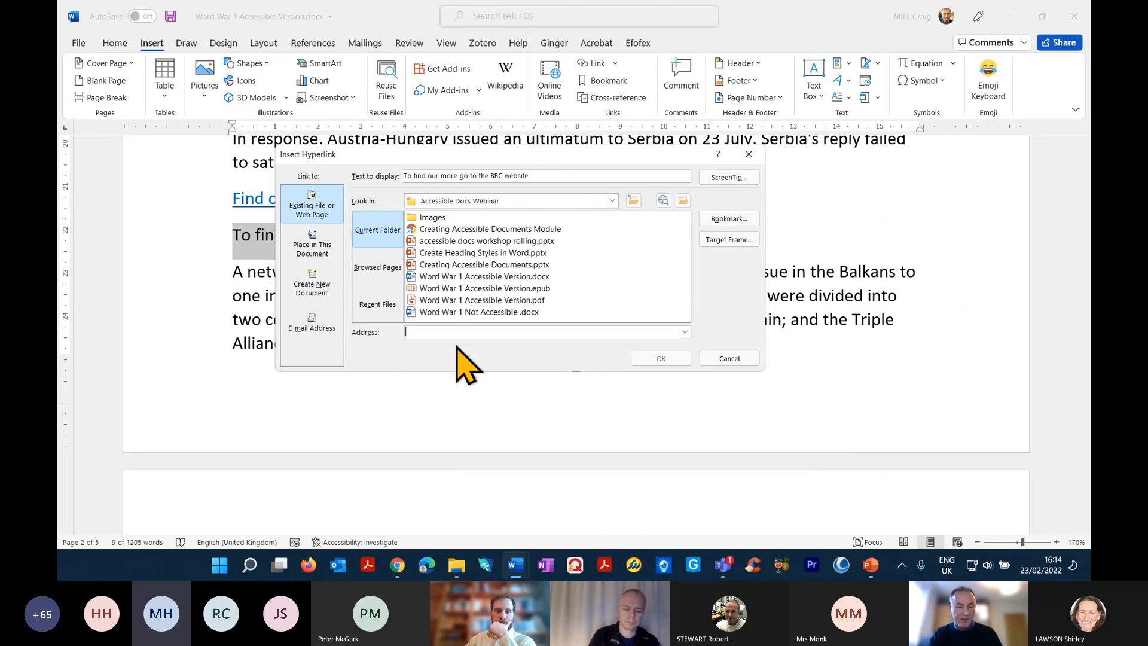
{"action": "type", "text": "www.bbc.co.uk"}
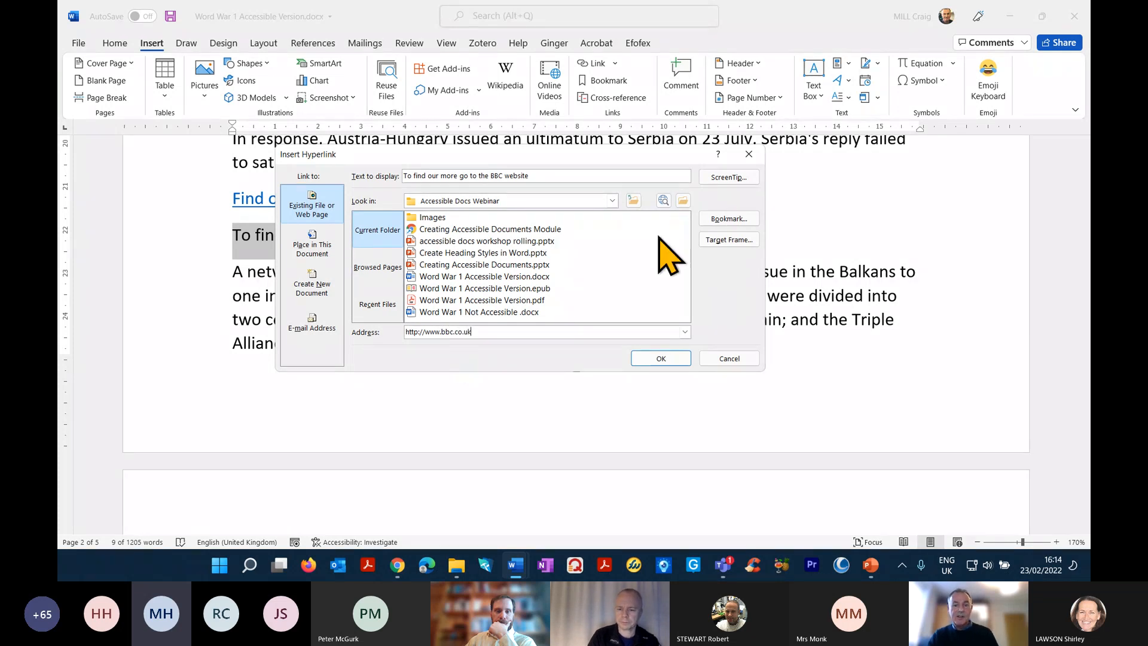
- Give the link the ScreenTip "The BBC website had lots of uptodate news", insert it and preview the tip on the BBC website line
{"action": "left_click", "coordinate": [728, 178]}
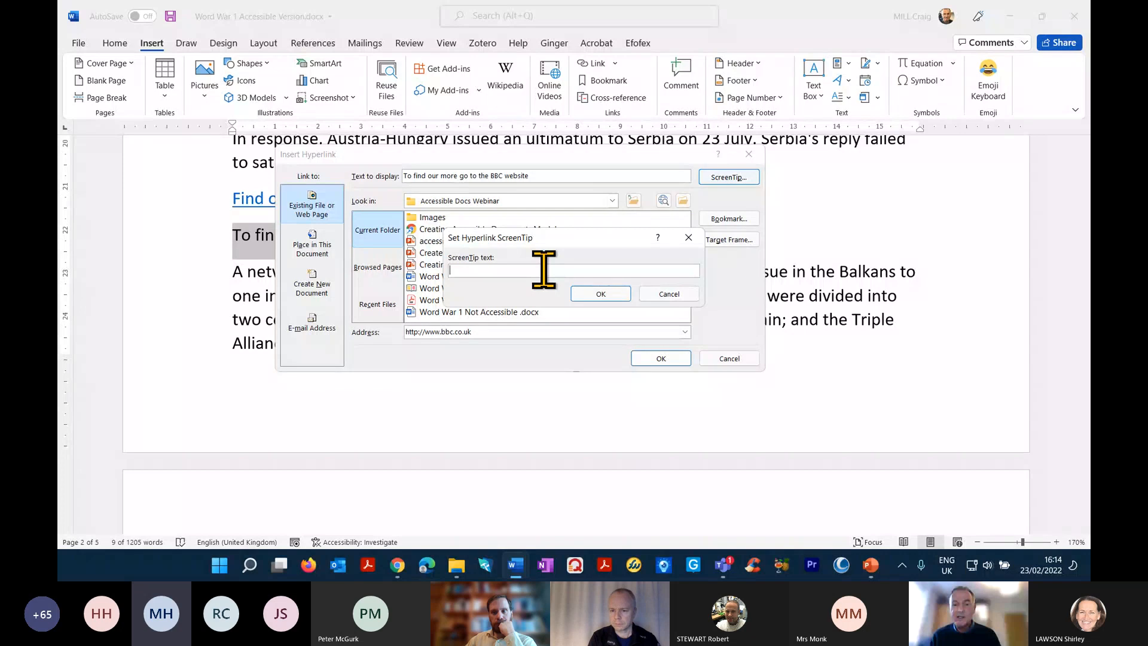
{"action": "type", "text": "T"}
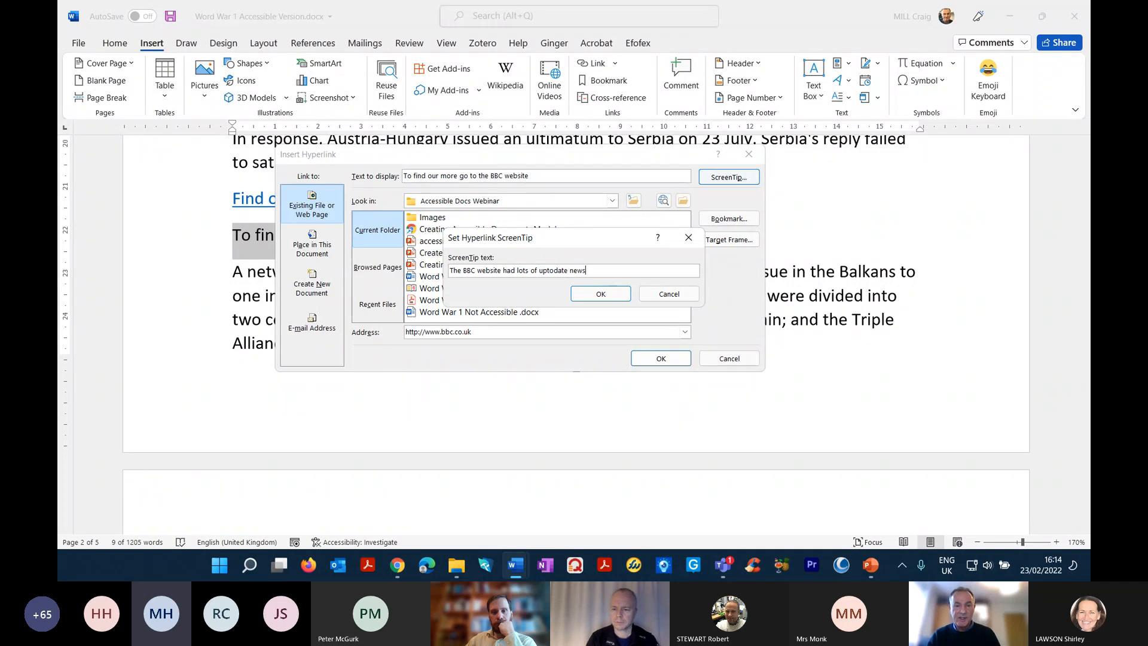
{"action": "left_click", "coordinate": [599, 294]}
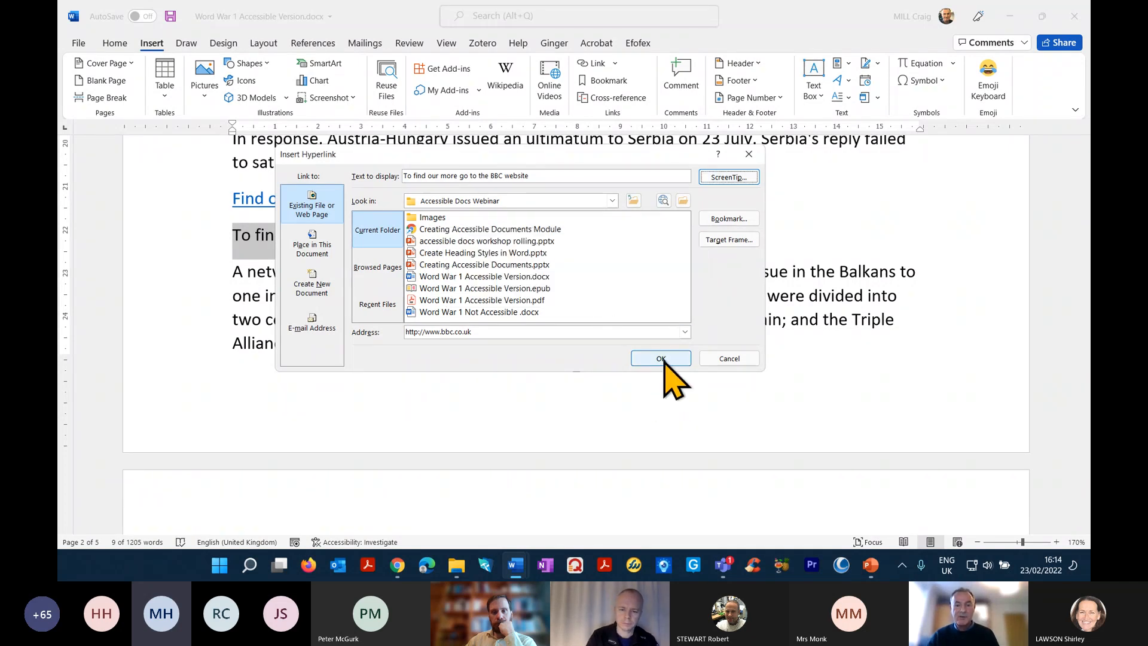
{"action": "left_click", "coordinate": [660, 358]}
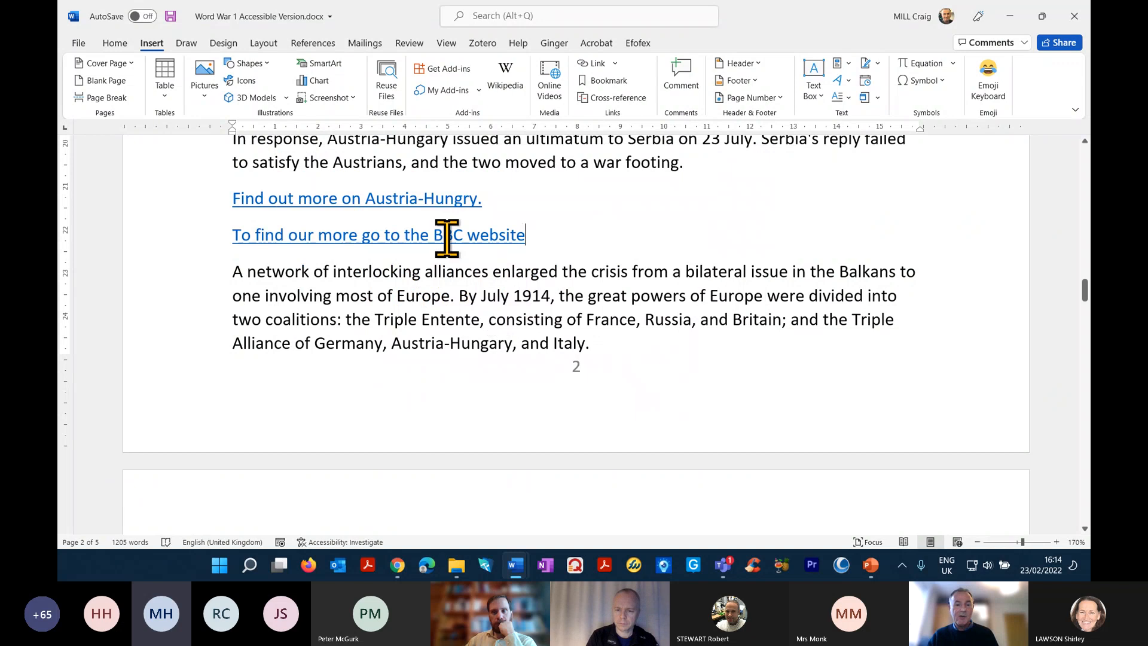
{"action": "mouse_move", "coordinate": [438, 231]}
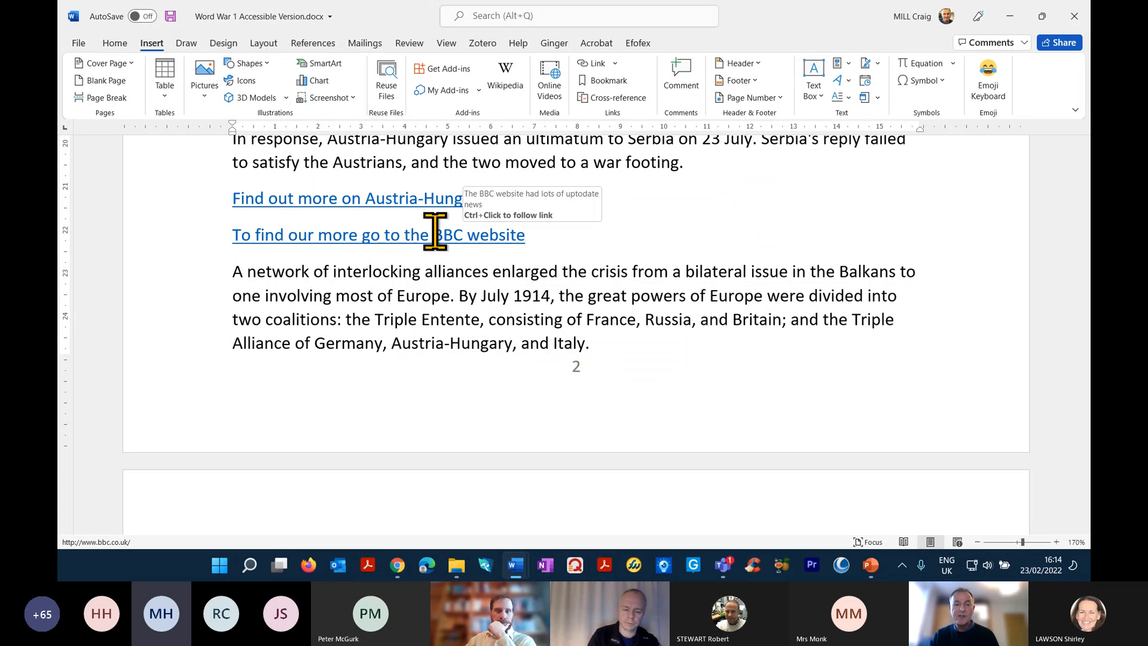
- Go to the end of the document and follow the "Go to top" link
{"action": "scroll", "coordinate": [572, 240], "scroll_direction": "down", "scroll_amount": 3}
{"action": "scroll", "coordinate": [571, 234], "scroll_direction": "down", "scroll_amount": 15}
{"action": "scroll", "coordinate": [572, 234], "scroll_direction": "down", "scroll_amount": 20}
{"action": "scroll", "coordinate": [572, 239], "scroll_direction": "down", "scroll_amount": 14}
{"action": "scroll", "coordinate": [572, 240], "scroll_direction": "down", "scroll_amount": 15}
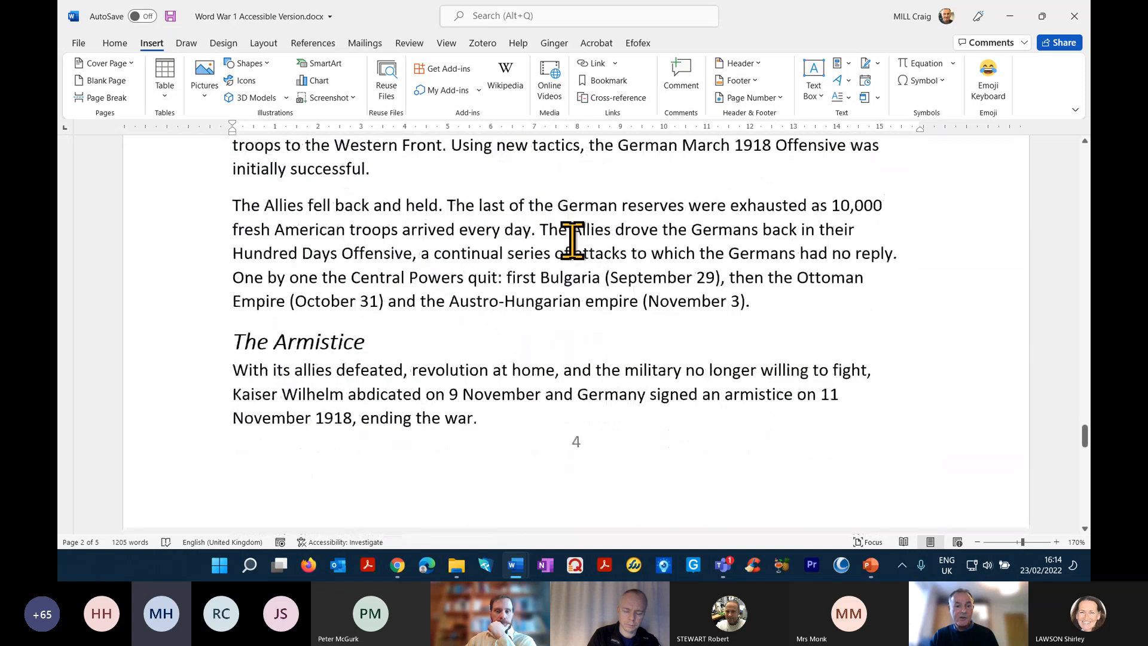
{"action": "scroll", "coordinate": [572, 239], "scroll_direction": "down", "scroll_amount": 2}
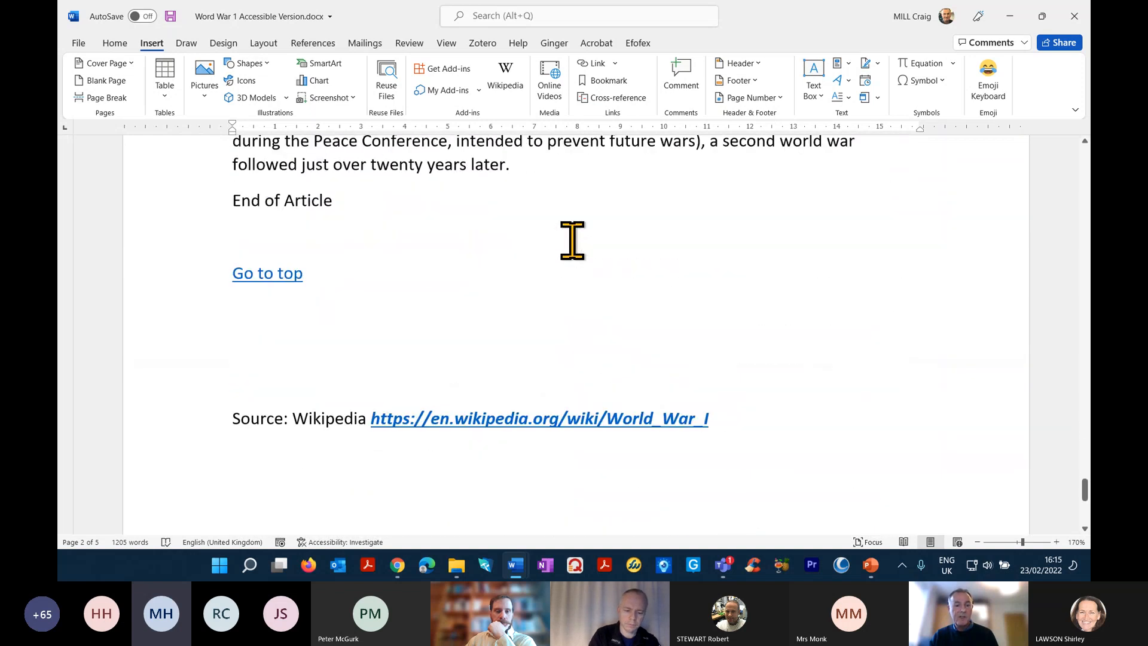
{"action": "left_click", "coordinate": [266, 276], "text": "ctrl"}
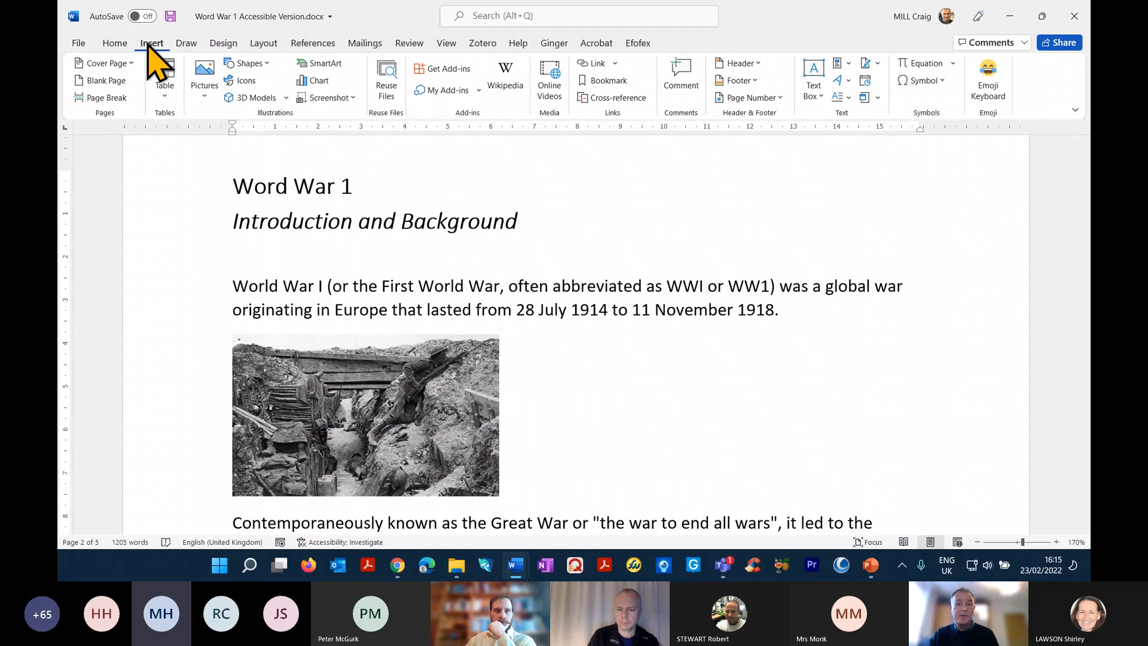
{"action": "left_click", "coordinate": [591, 63]}
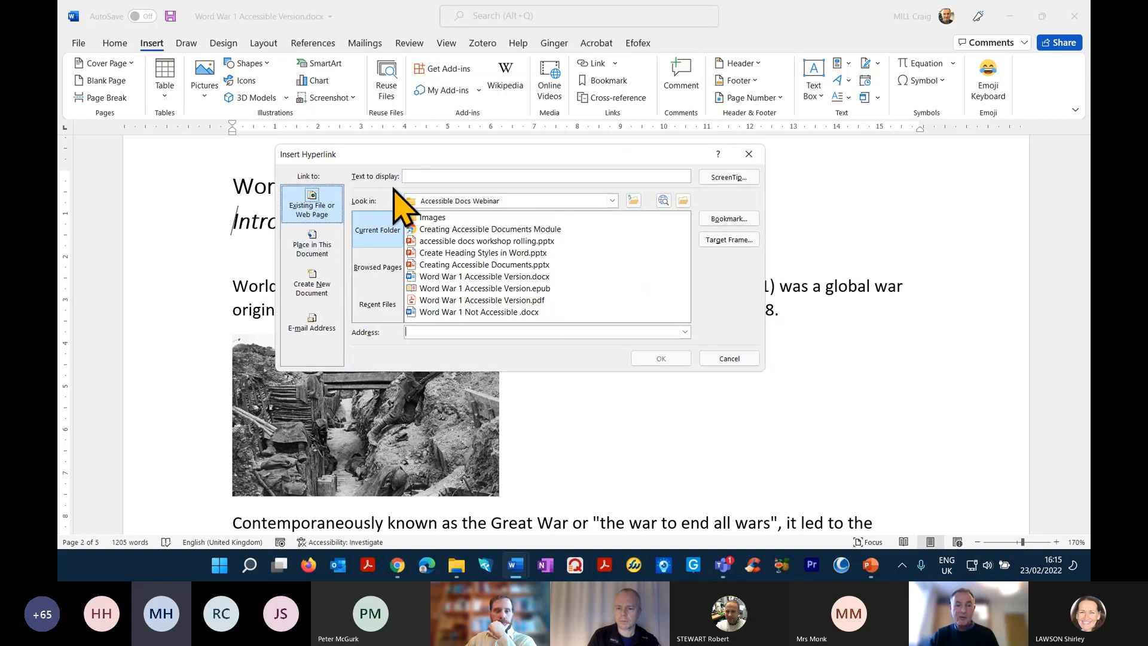
{"action": "left_click", "coordinate": [311, 246]}
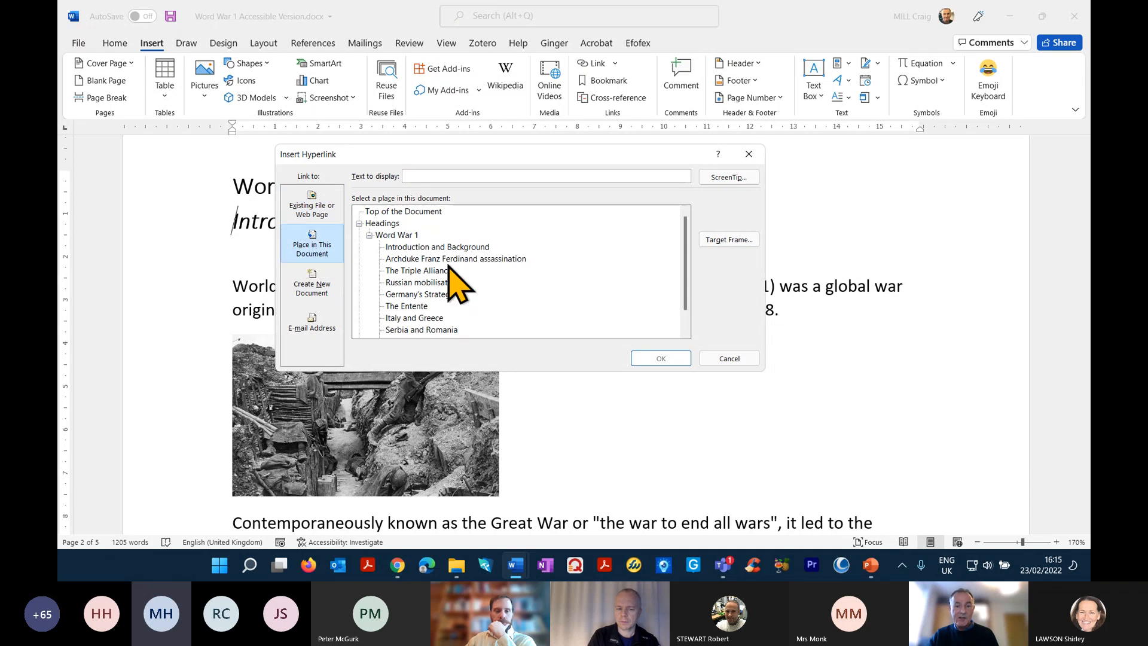
{"action": "scroll", "coordinate": [689, 263], "scroll_direction": "down", "scroll_amount": 1}
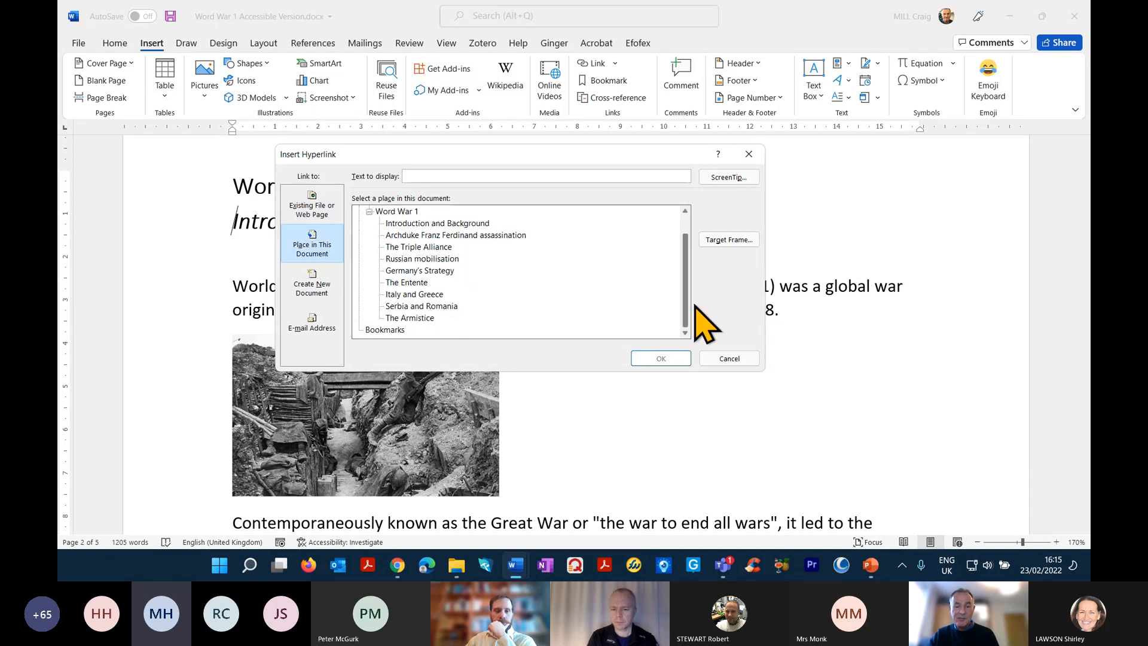
{"action": "left_click", "coordinate": [416, 285]}
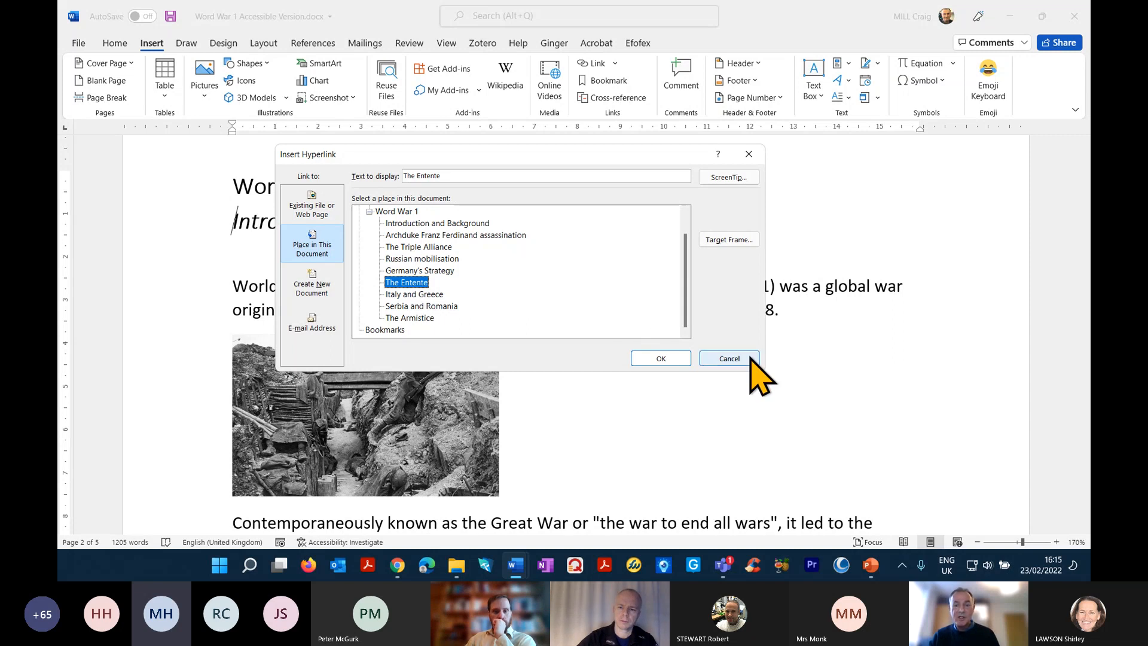
{"action": "left_click", "coordinate": [730, 357]}
- Remove the hyperlink from the "To find our more go to the BBC website" line on page 2
{"action": "scroll", "coordinate": [729, 355], "scroll_direction": "down", "scroll_amount": 15}
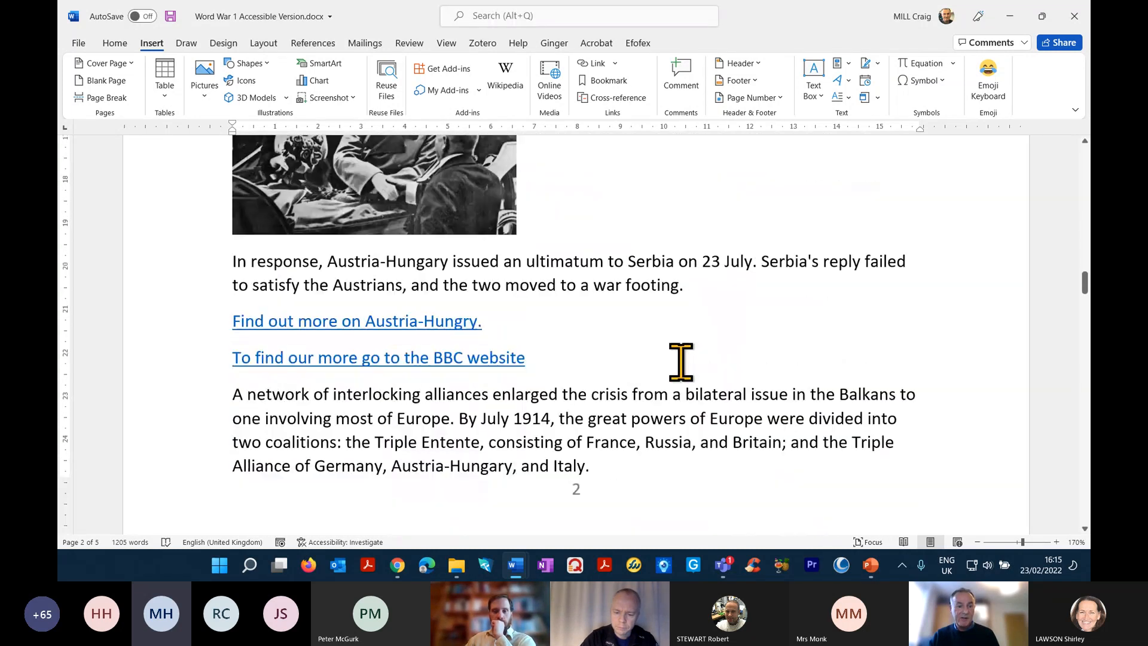
{"action": "triple_click", "coordinate": [545, 309]}
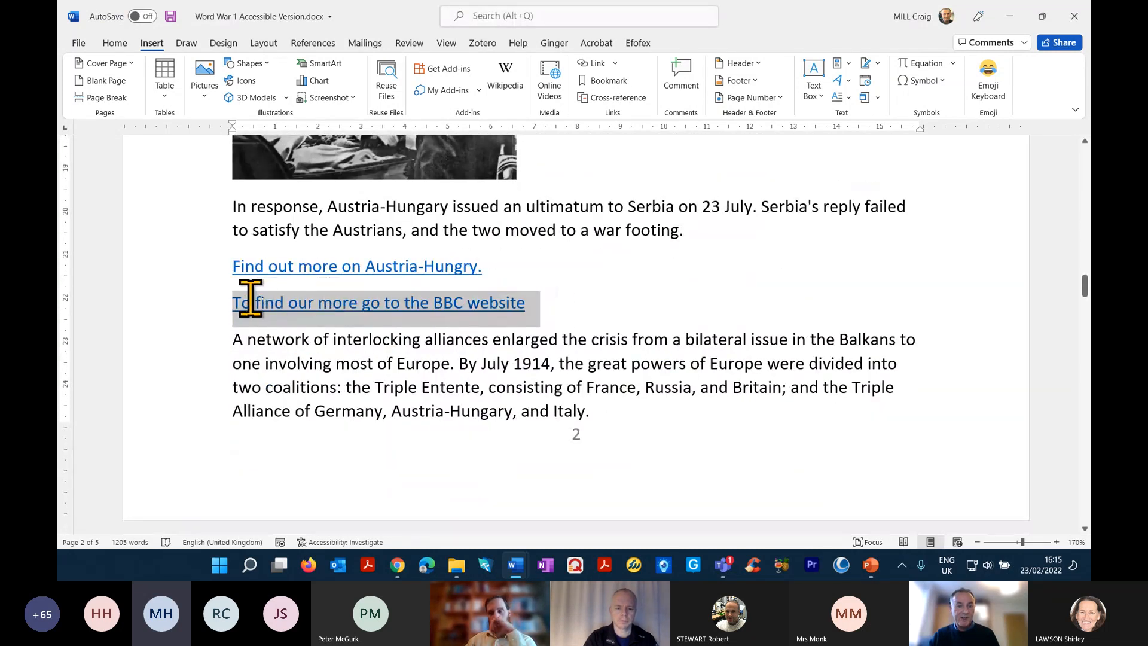
{"action": "right_click", "coordinate": [293, 304]}
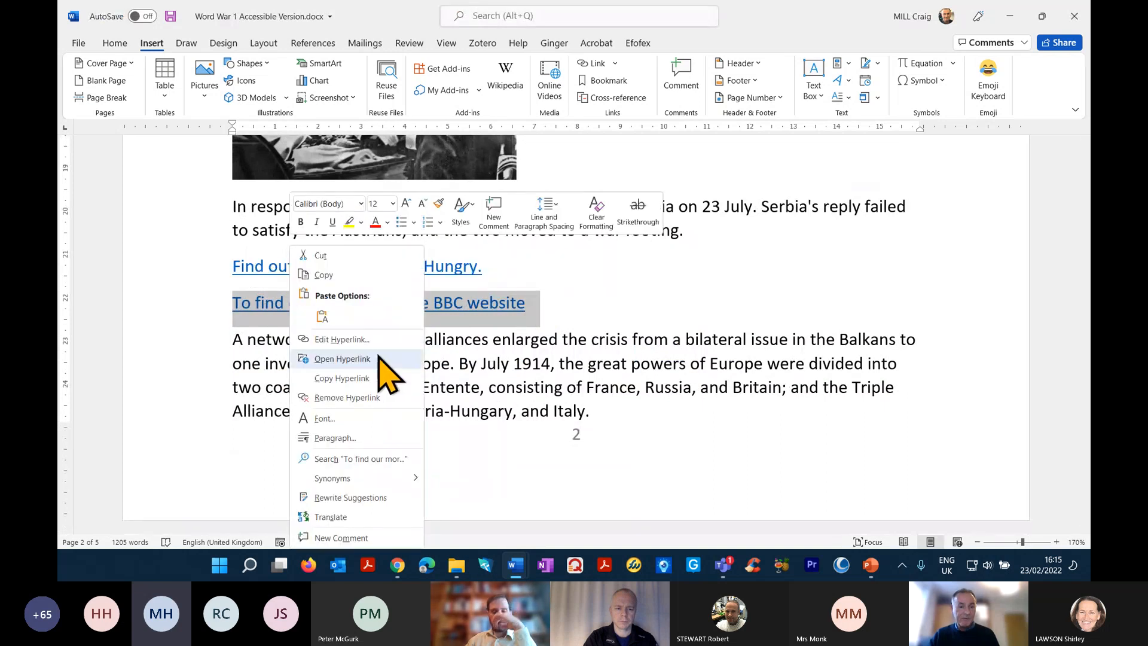
{"action": "left_click", "coordinate": [365, 398]}
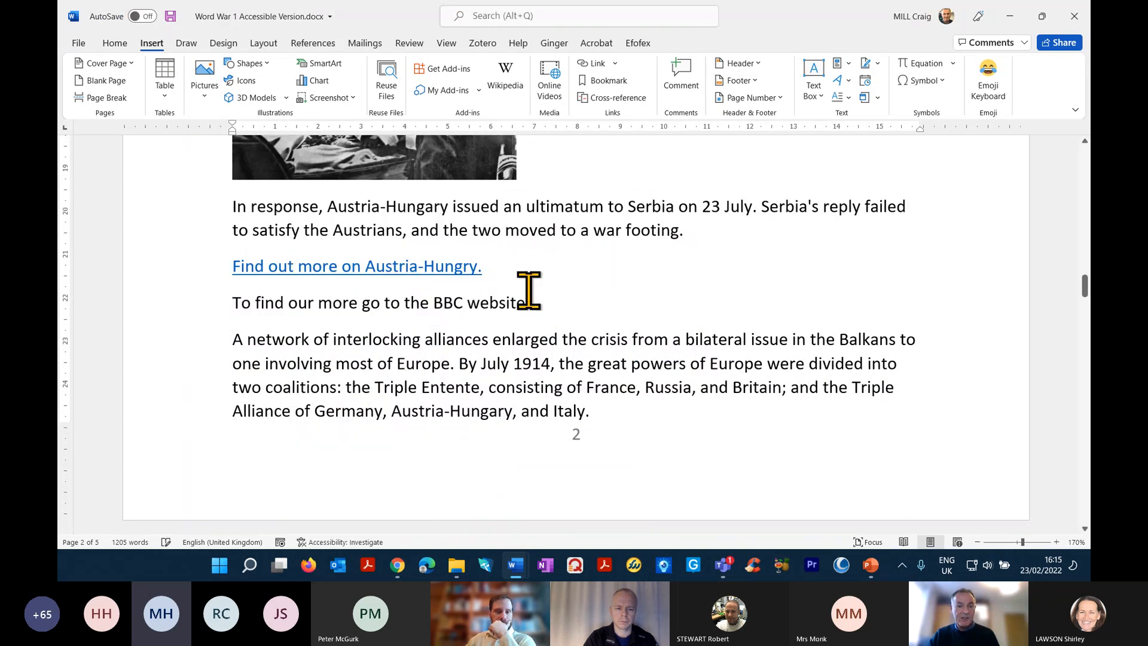
- Link the whole BBC website line to the heading "Word War 1" within this document
{"action": "left_click_drag", "start_coordinate": [532, 302], "coordinate": [228, 299]}
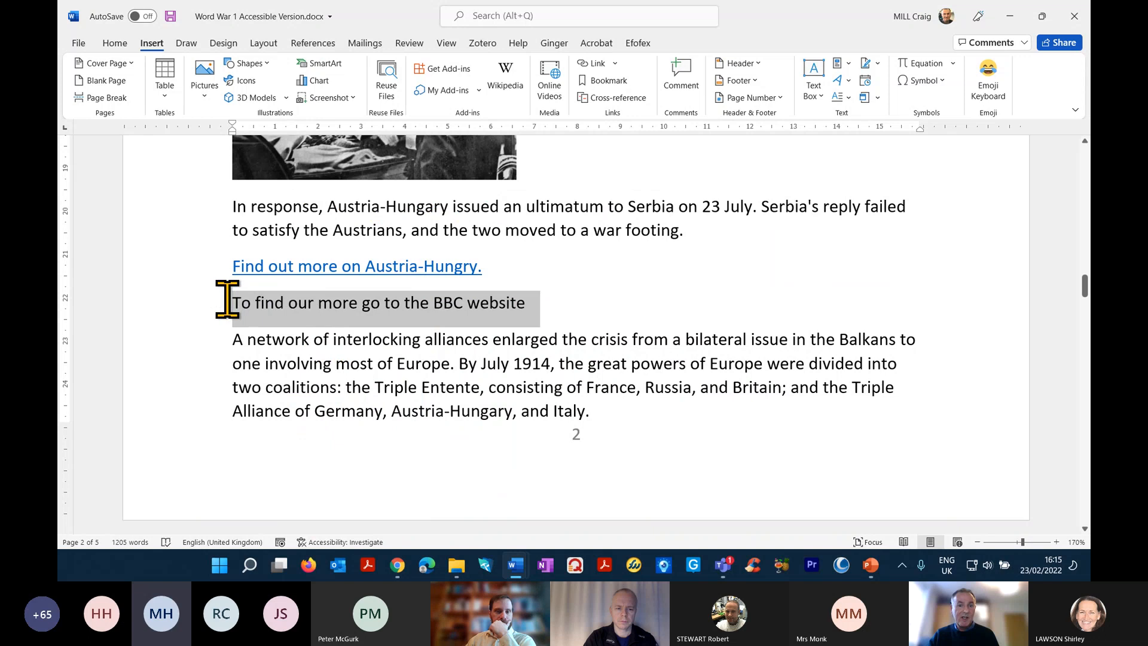
{"action": "left_click", "coordinate": [589, 63]}
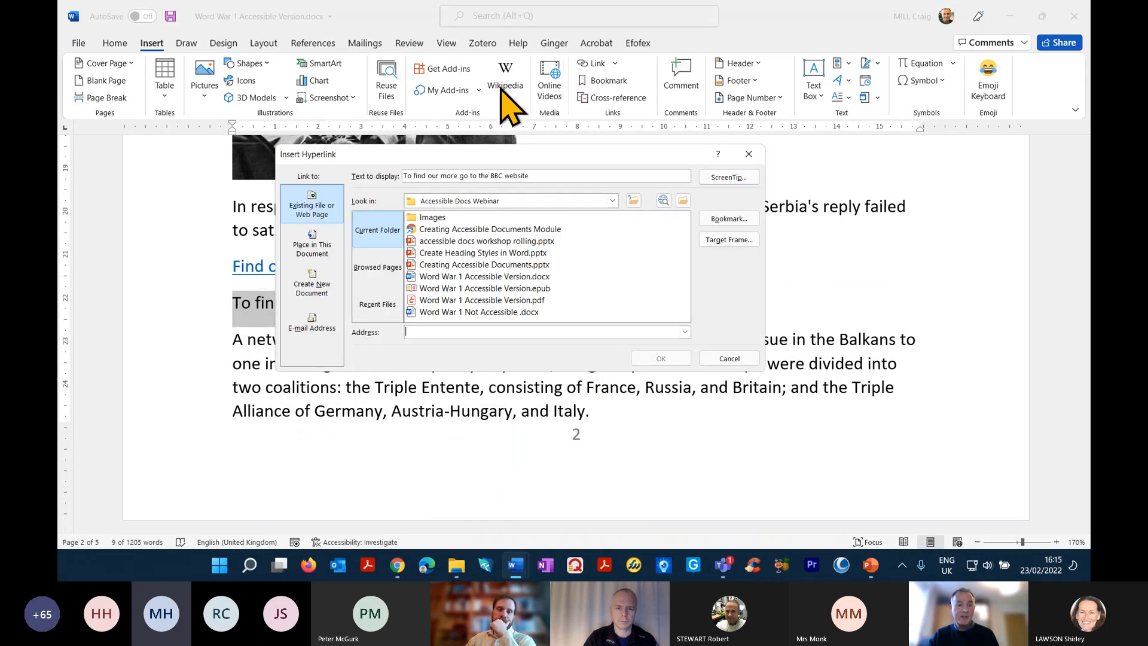
{"action": "left_click", "coordinate": [313, 245]}
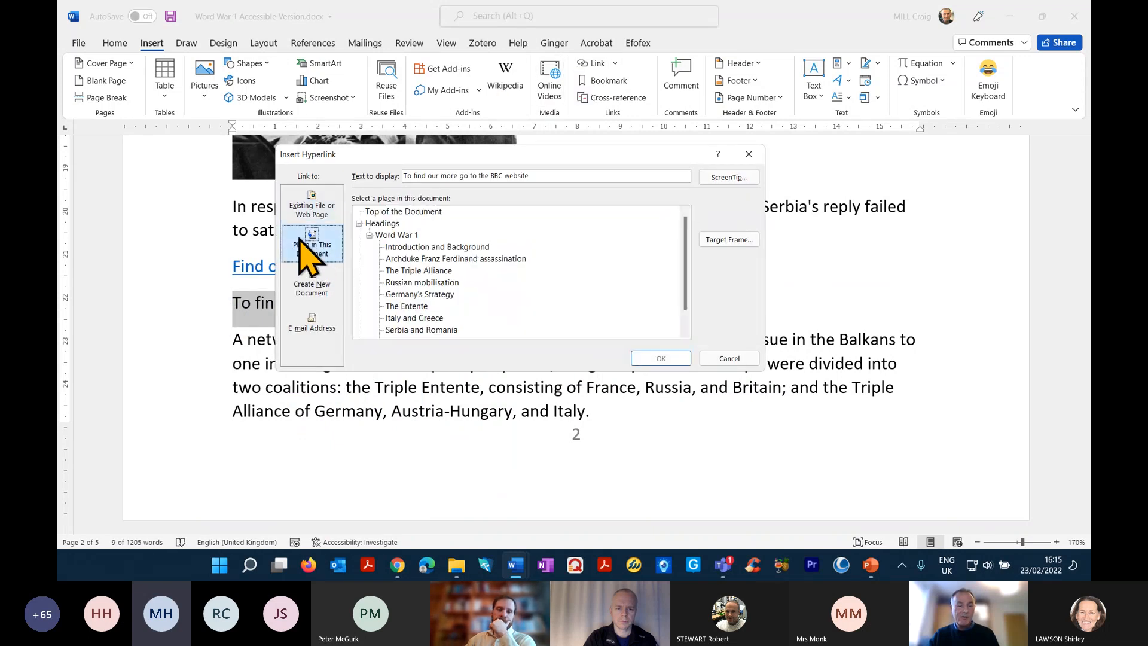
{"action": "left_click", "coordinate": [392, 235]}
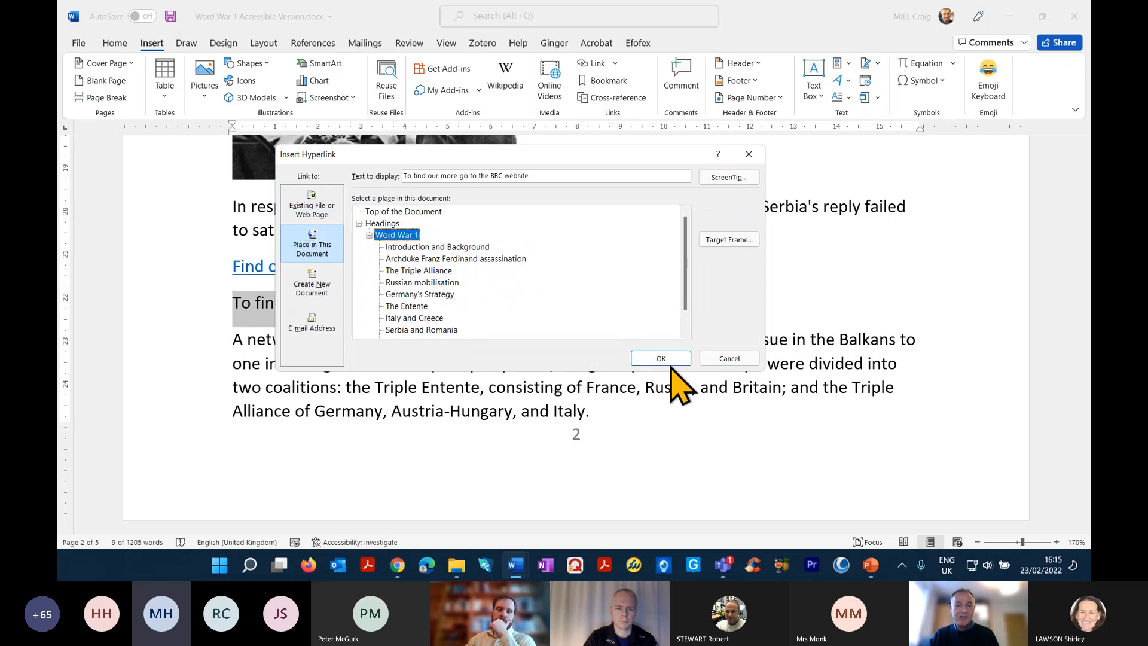
{"action": "left_click", "coordinate": [656, 359]}
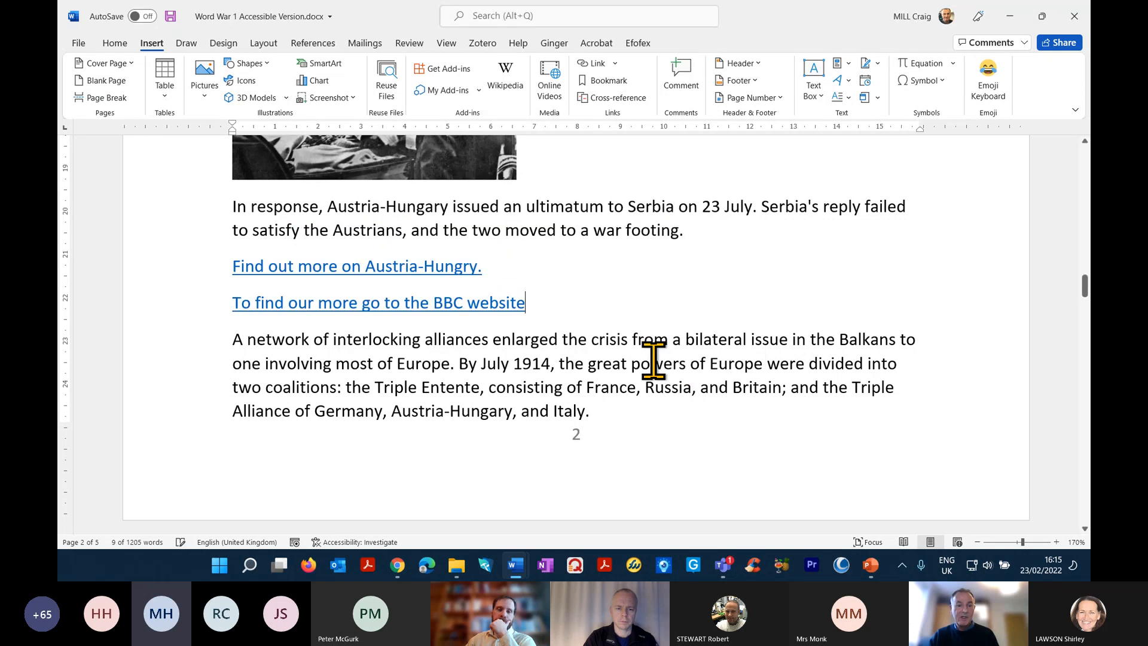
- Follow the BBC website line's link to its heading and the "The Triple Alliance" entry in the table of contents
{"action": "left_click", "coordinate": [396, 306], "text": "ctrl"}
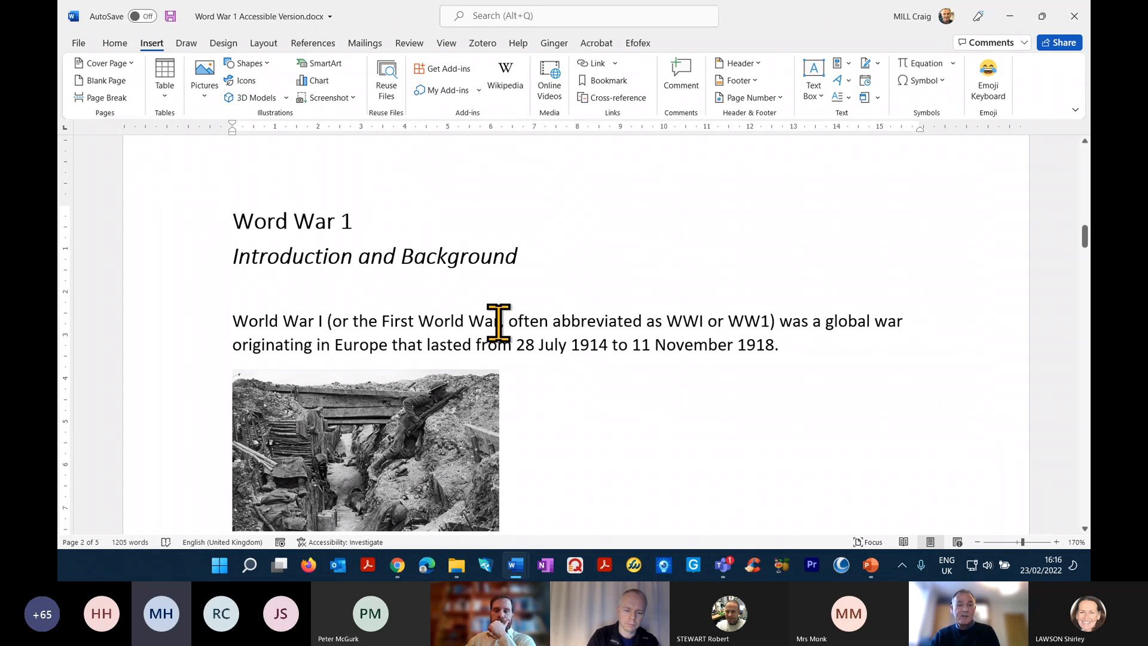
{"action": "scroll", "coordinate": [494, 325], "scroll_direction": "up", "scroll_amount": 3}
{"action": "scroll", "coordinate": [545, 314], "scroll_direction": "up", "scroll_amount": 12}
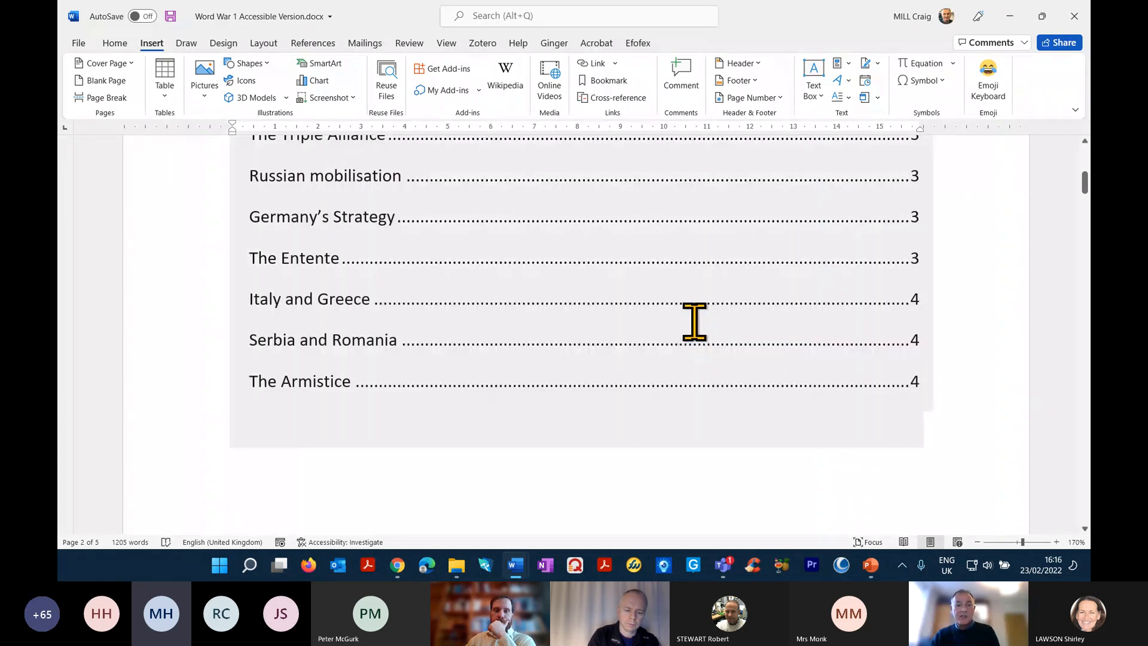
{"action": "scroll", "coordinate": [695, 322], "scroll_direction": "up", "scroll_amount": 2}
{"action": "scroll", "coordinate": [695, 322], "scroll_direction": "down", "scroll_amount": 4}
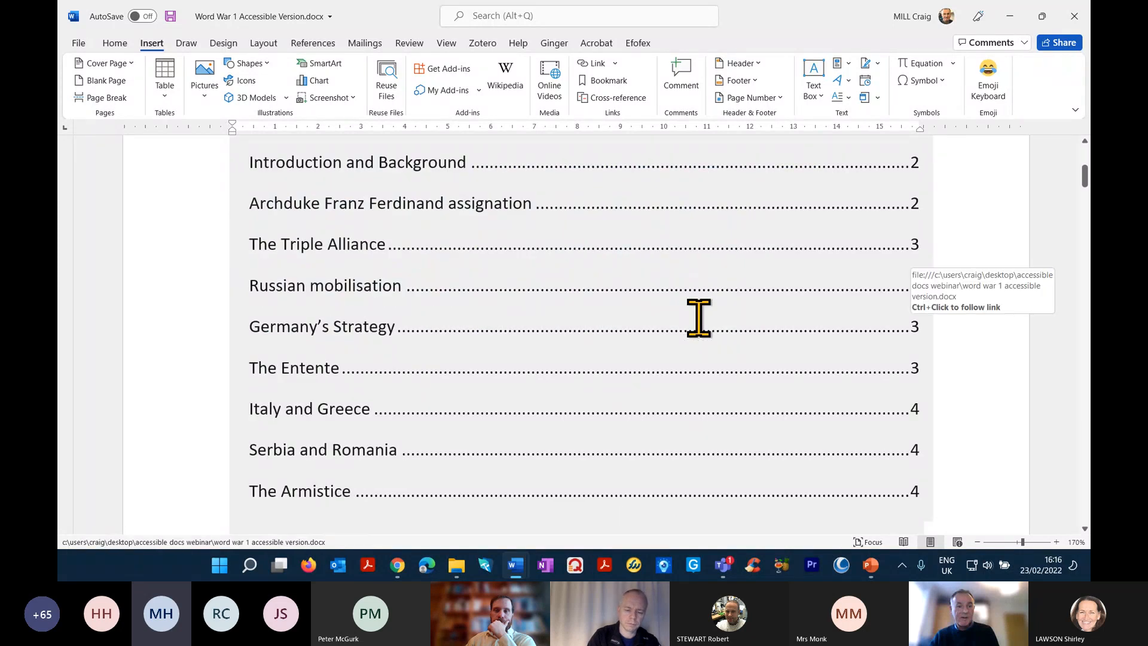
{"action": "left_click", "coordinate": [308, 244], "text": "ctrl"}
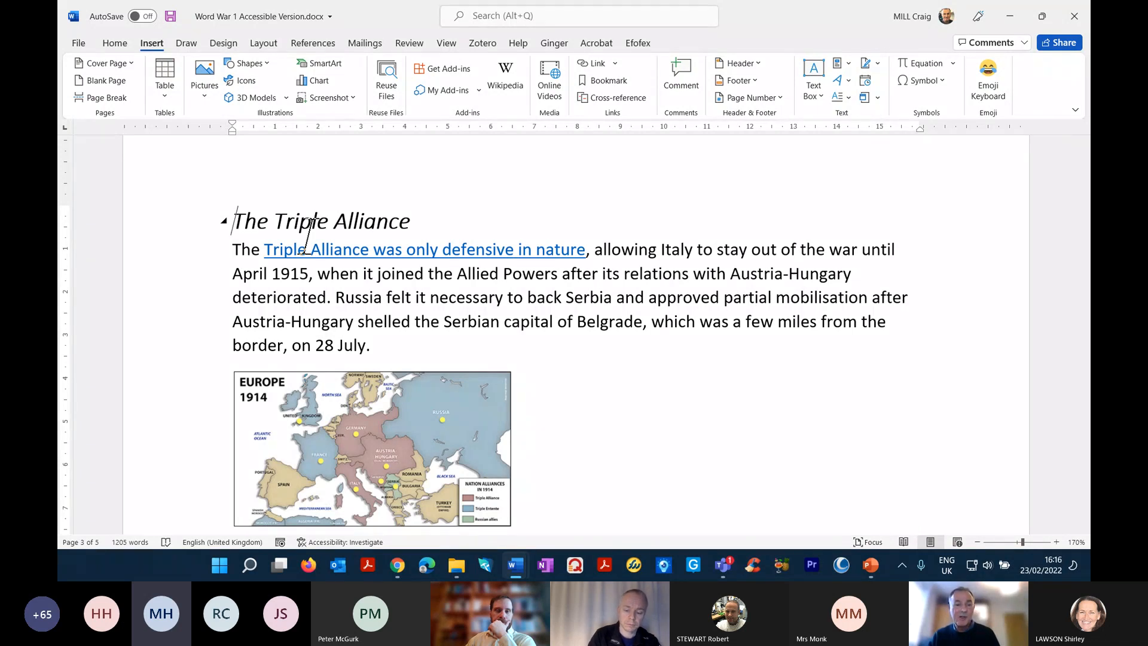
- Delete the entries of the table of contents on page 1 and rebuild it with the Automatic Table 1 layout
{"action": "scroll", "coordinate": [308, 239], "scroll_direction": "up", "scroll_amount": 15}
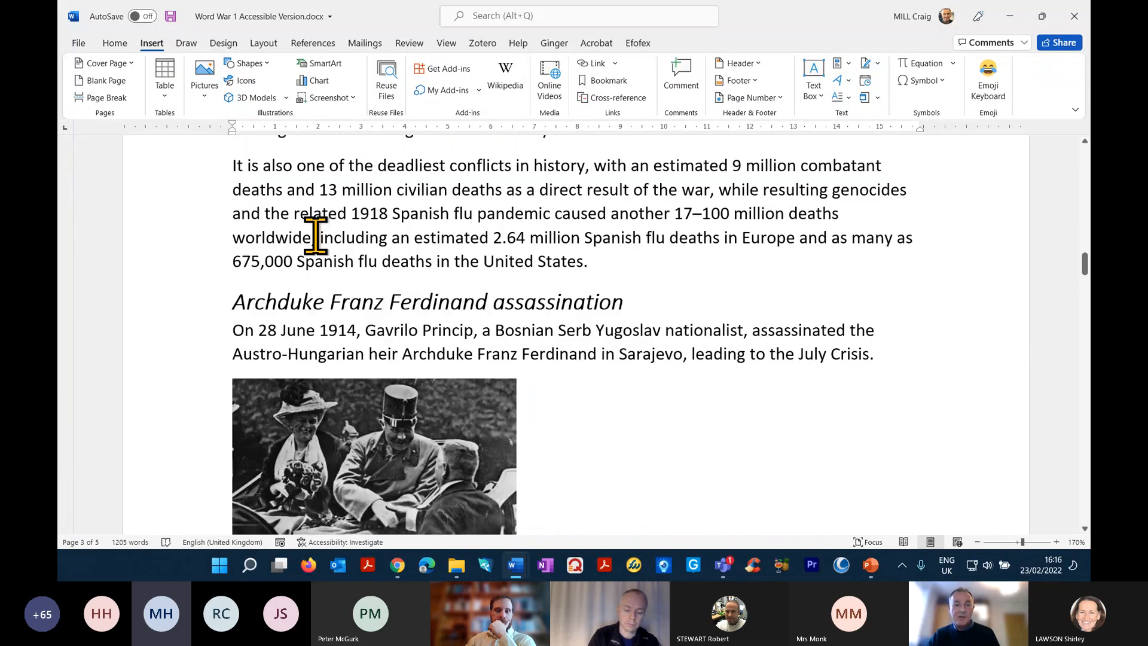
{"action": "left_click_drag", "start_coordinate": [587, 403], "coordinate": [210, 372]}
{"action": "key", "text": "Delete"}
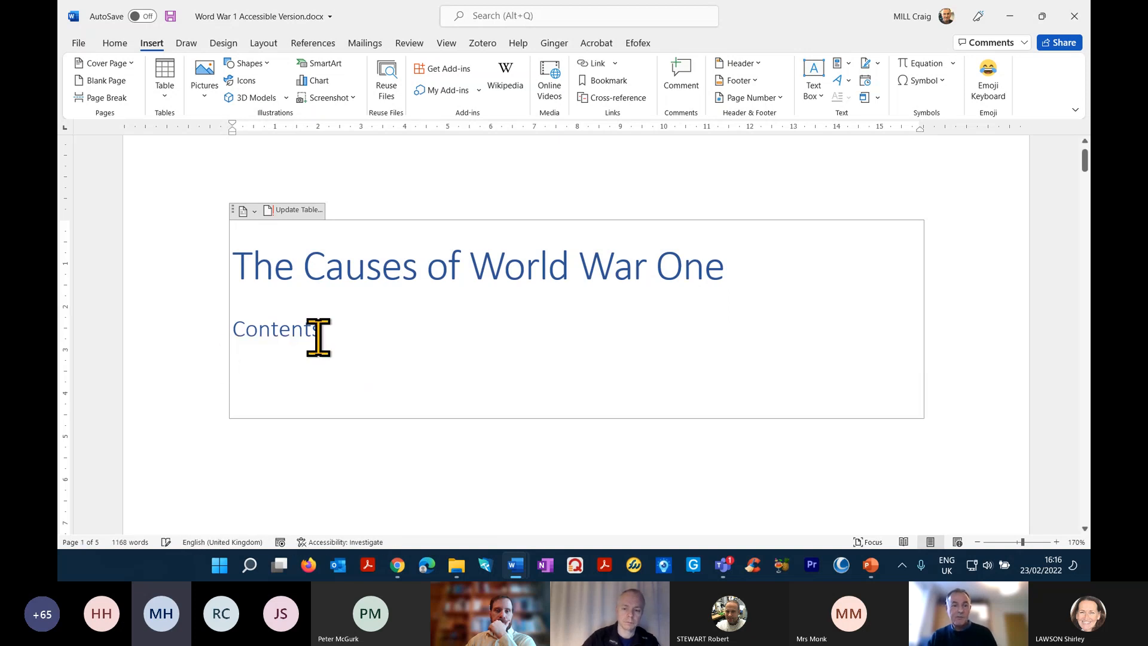
{"action": "left_click", "coordinate": [311, 210]}
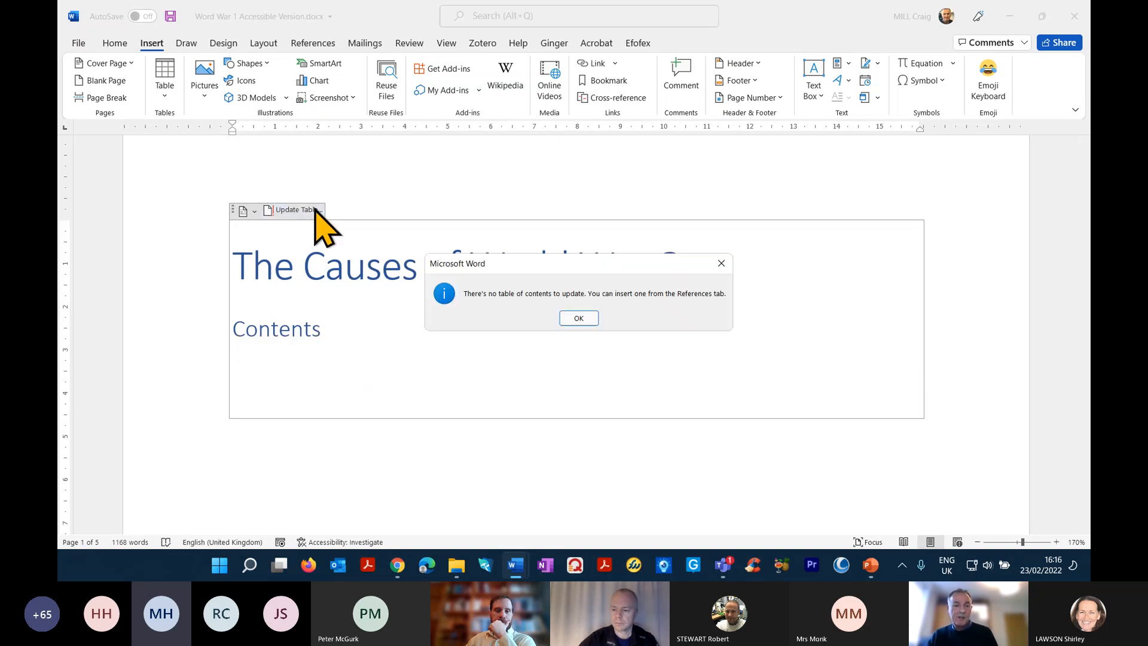
{"action": "left_click", "coordinate": [578, 319]}
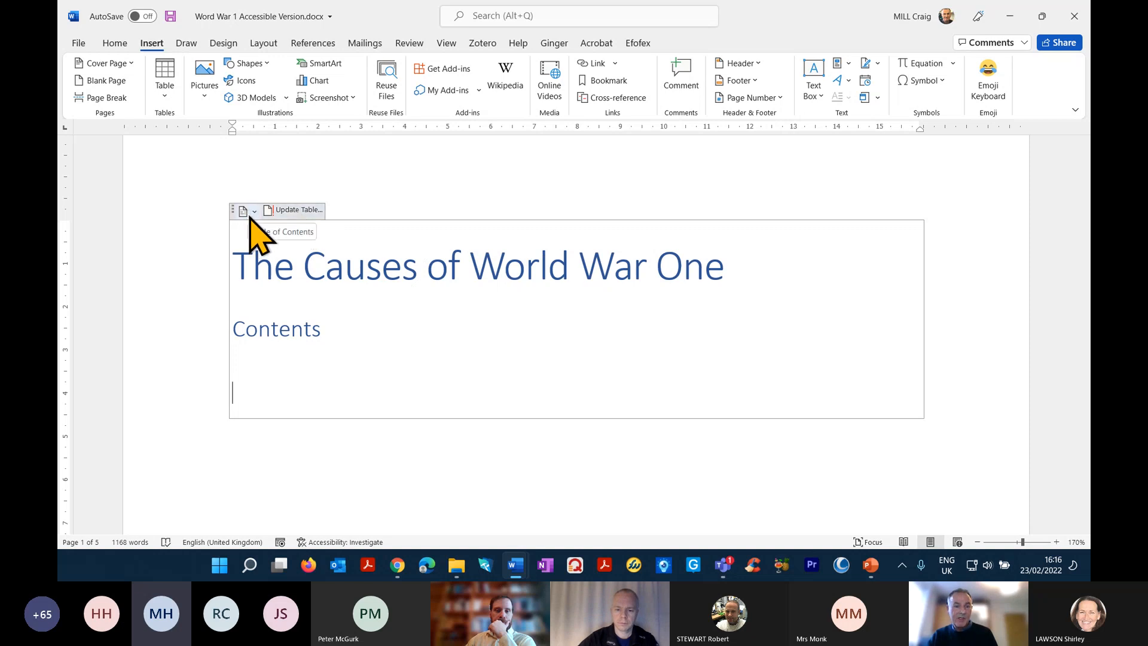
{"action": "left_click", "coordinate": [249, 213]}
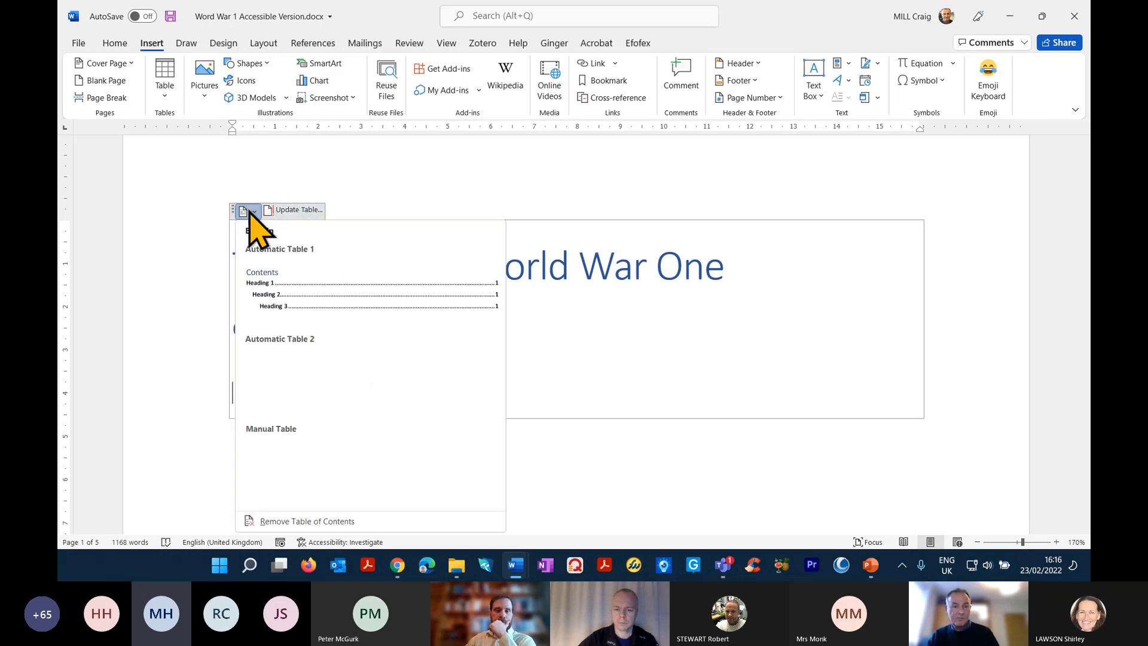
{"action": "left_click", "coordinate": [297, 286]}
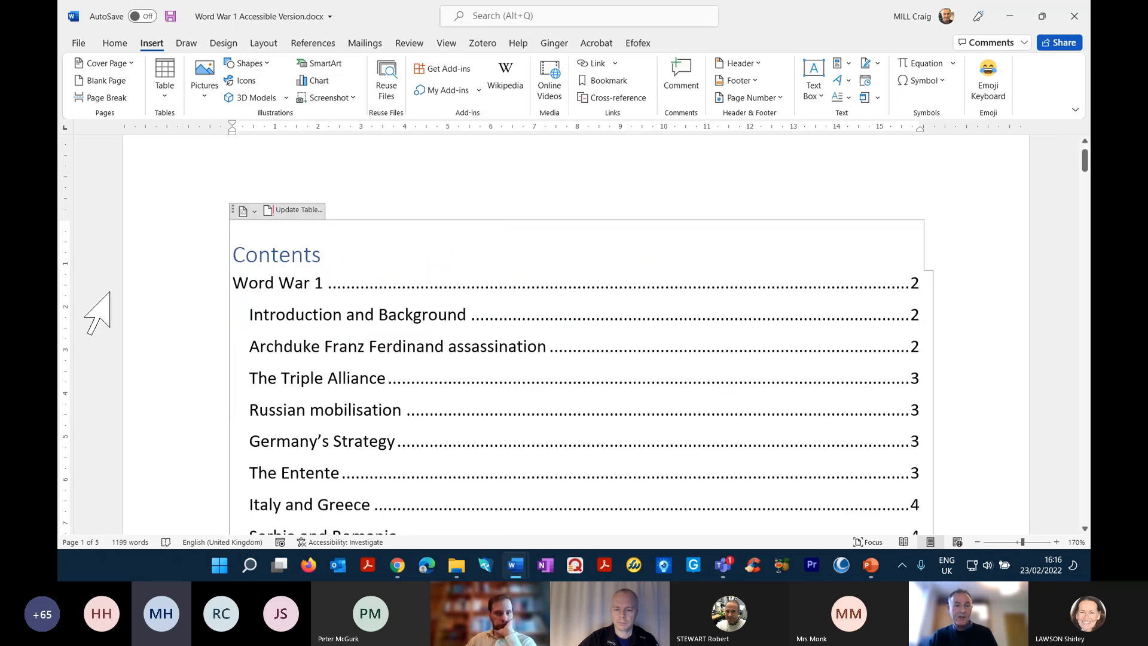
- Display the built-in table of contents layouts and examine the Automatic Table 1 description, closing the gallery without choosing one
{"action": "left_click", "coordinate": [408, 45]}
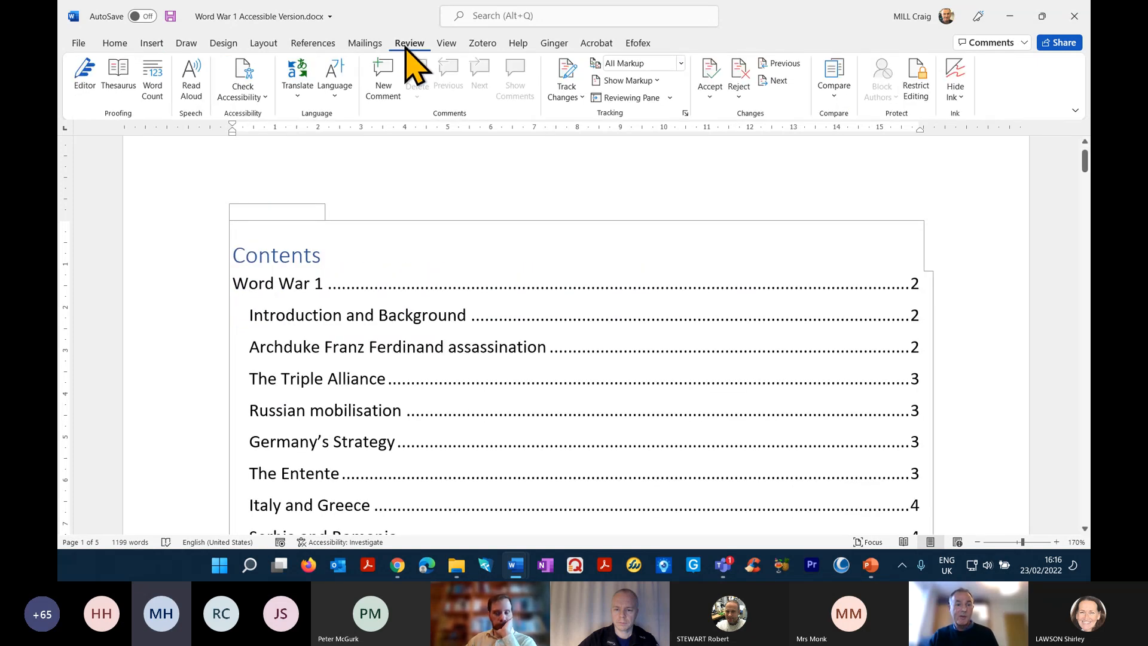
{"action": "left_click", "coordinate": [307, 47]}
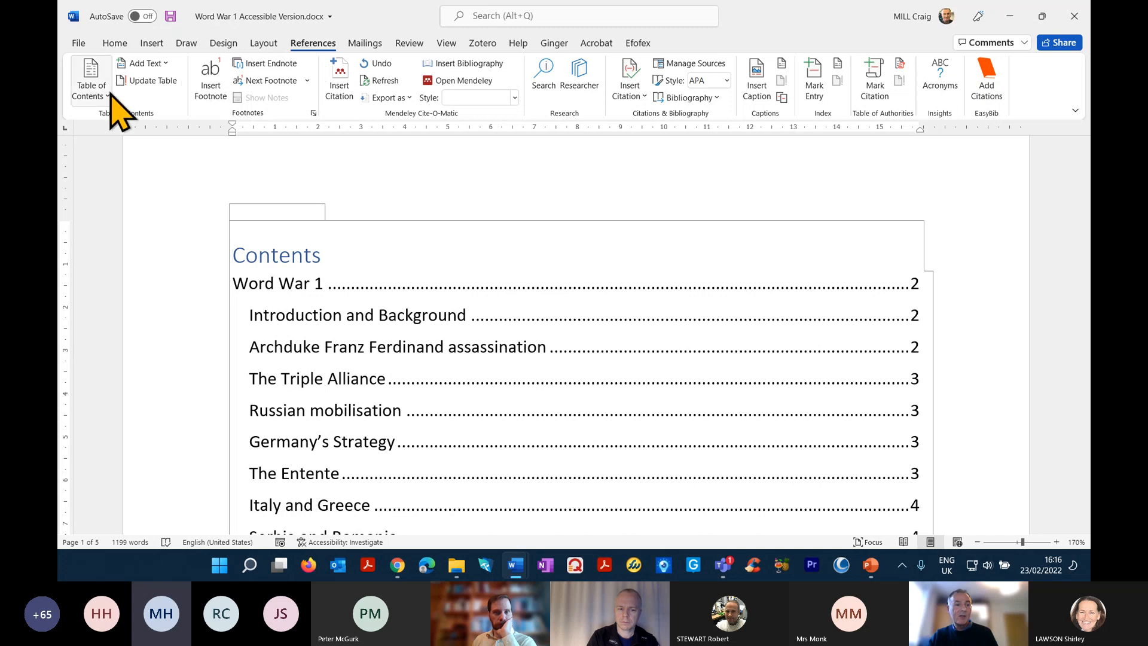
{"action": "left_click", "coordinate": [95, 94]}
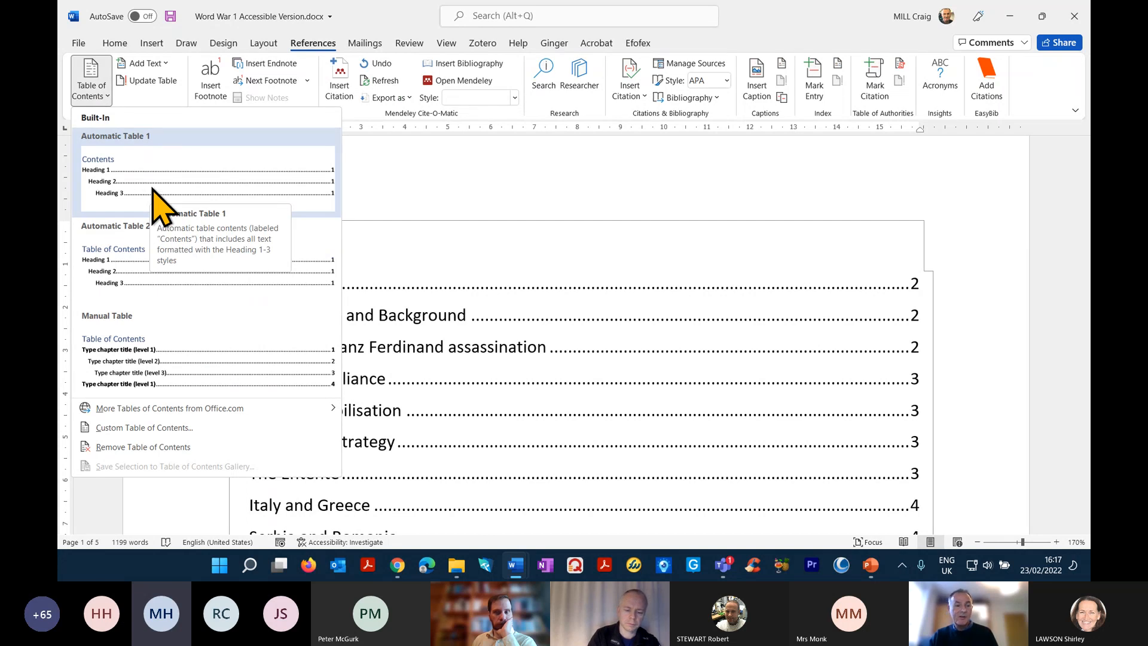
{"action": "left_click", "coordinate": [425, 253]}
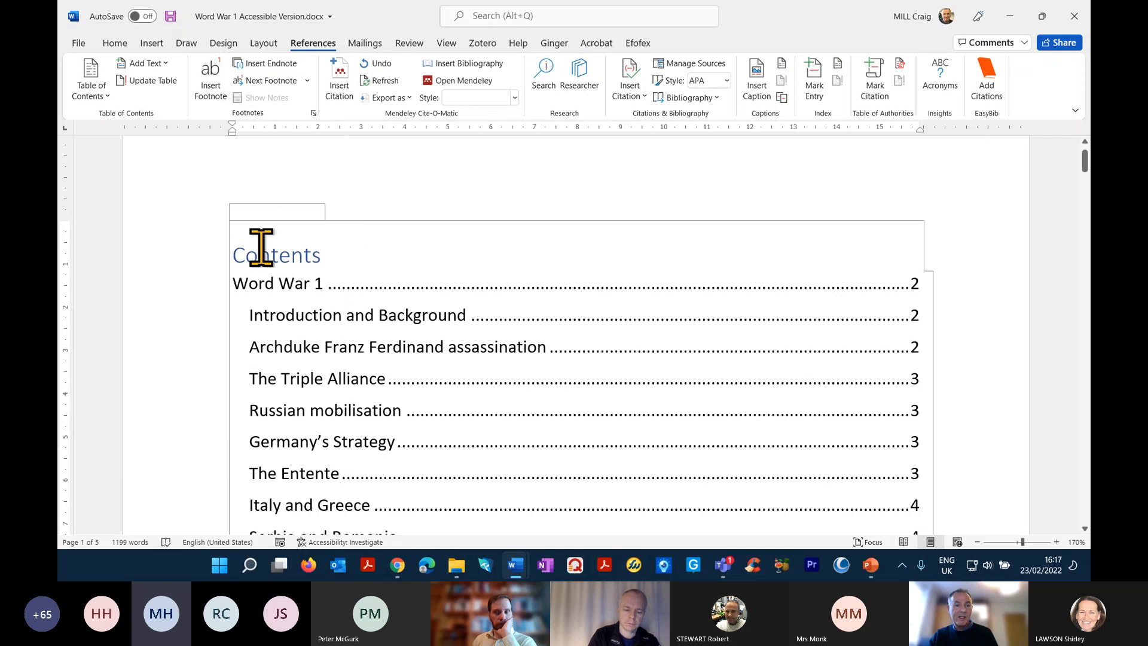
- Delete the whole table of contents and insert a page break before the "Word War 1" heading for a blank first page
{"action": "left_click_drag", "start_coordinate": [233, 250], "coordinate": [417, 454]}
{"action": "key", "text": "Delete"}
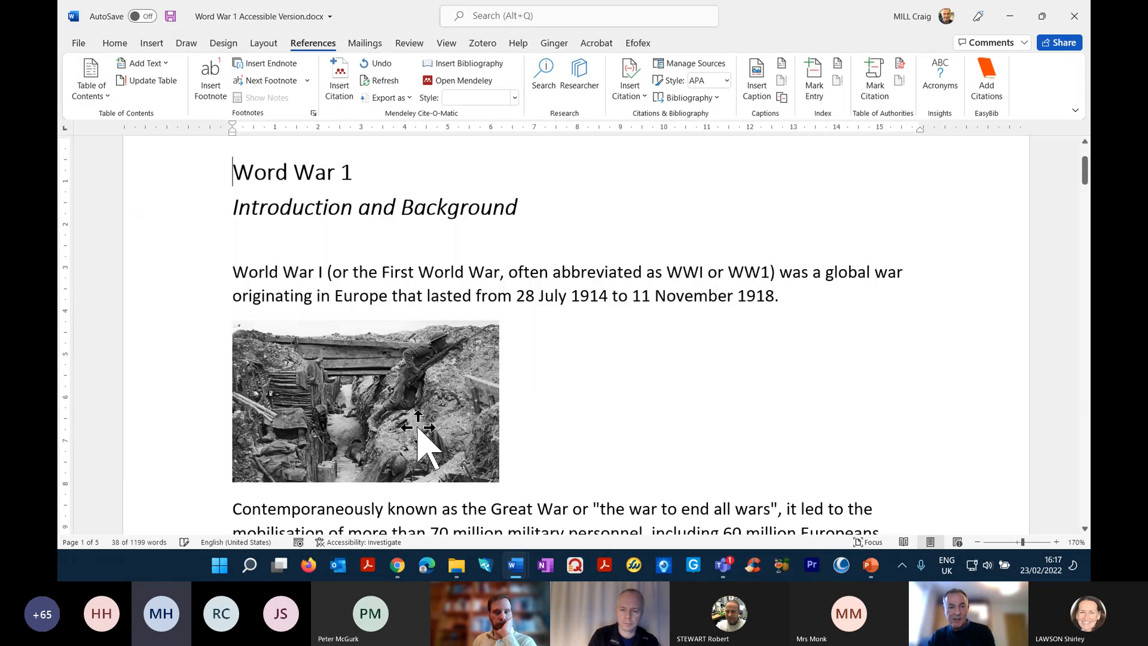
{"action": "scroll", "coordinate": [249, 229], "scroll_direction": "up", "scroll_amount": 2}
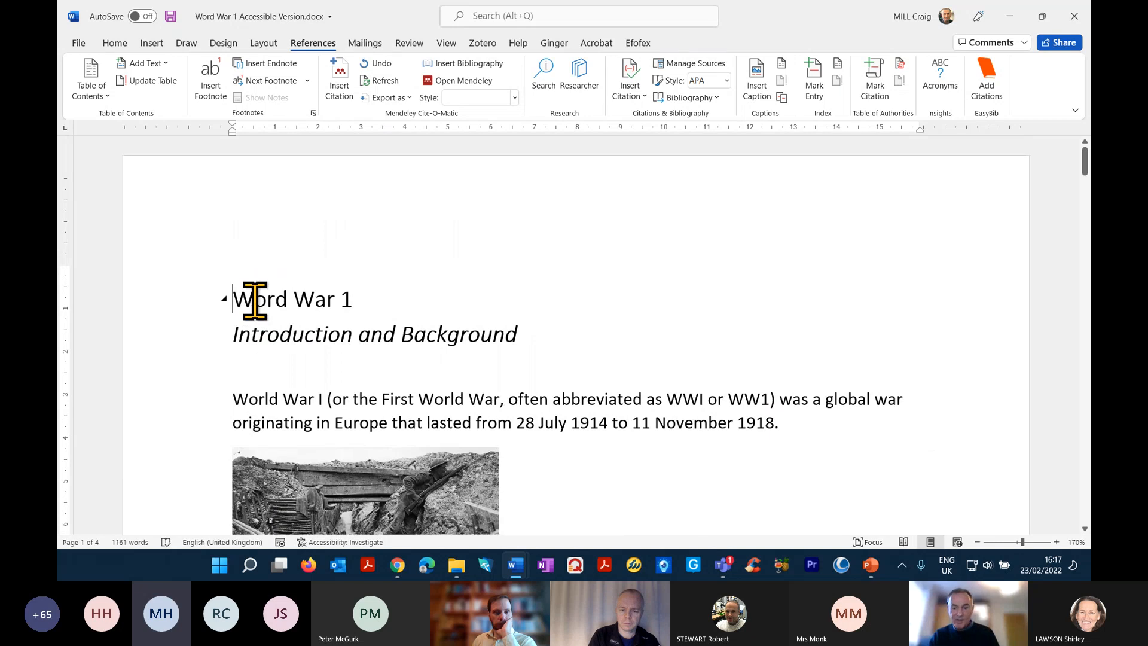
{"action": "key", "text": "ctrl+Return"}
{"action": "scroll", "coordinate": [299, 217], "scroll_direction": "up", "scroll_amount": 4}
{"action": "left_click", "coordinate": [316, 231]}
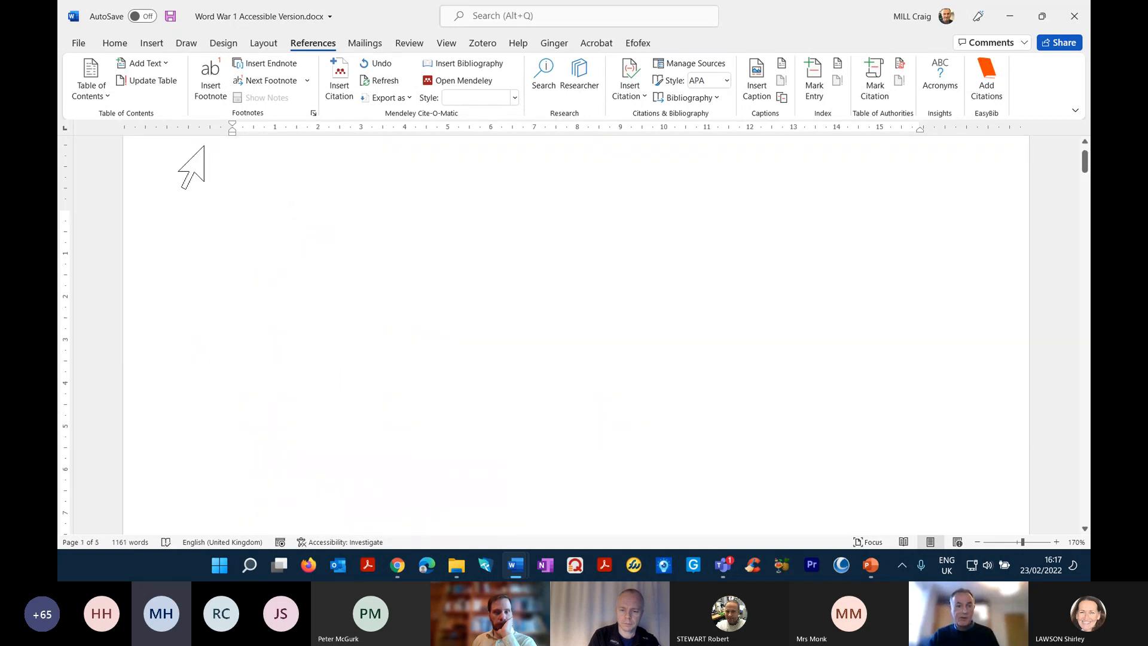
- Insert an Automatic Table 1 table of contents on the blank first page
{"action": "left_click", "coordinate": [92, 98]}
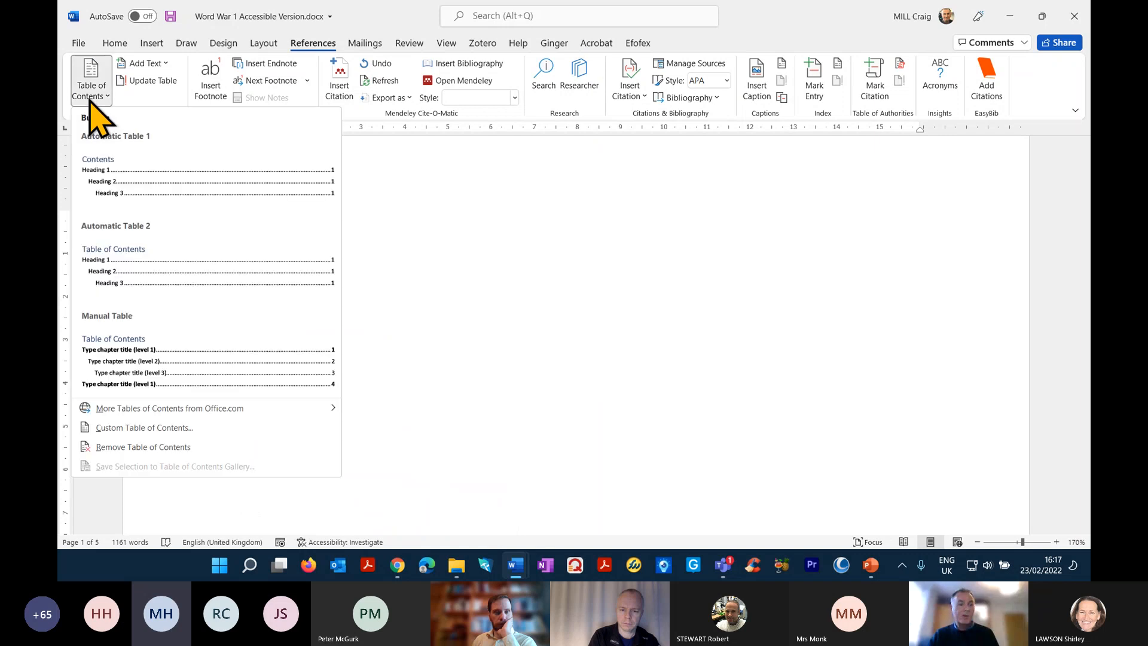
{"action": "left_click", "coordinate": [120, 197]}
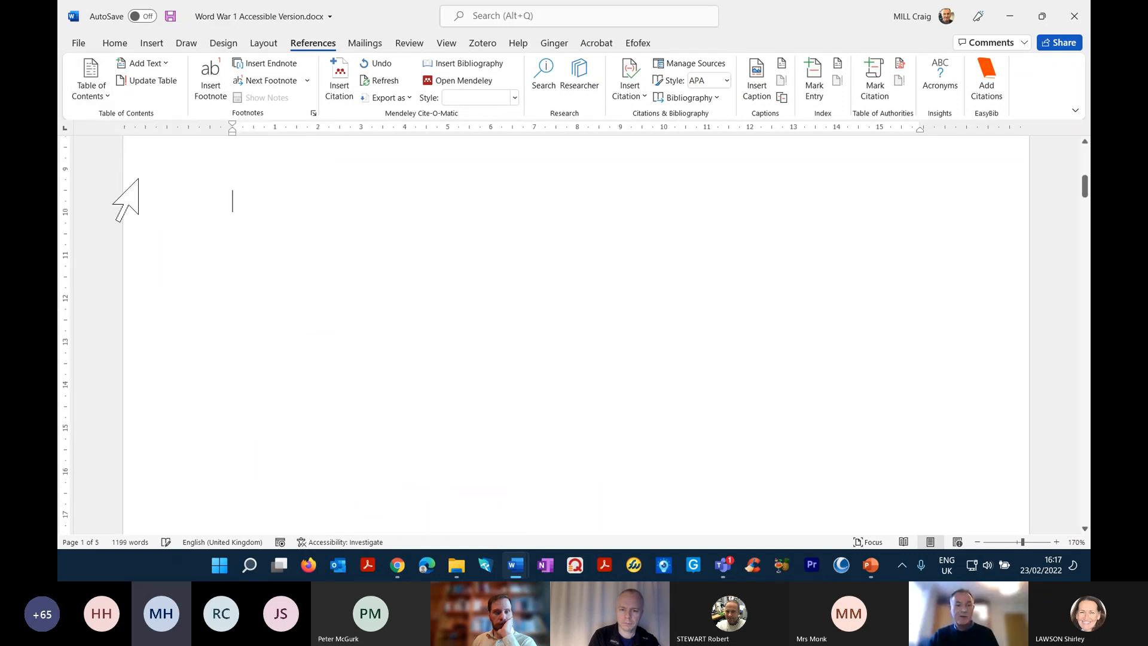
{"action": "scroll", "coordinate": [396, 281], "scroll_direction": "up", "scroll_amount": 5}
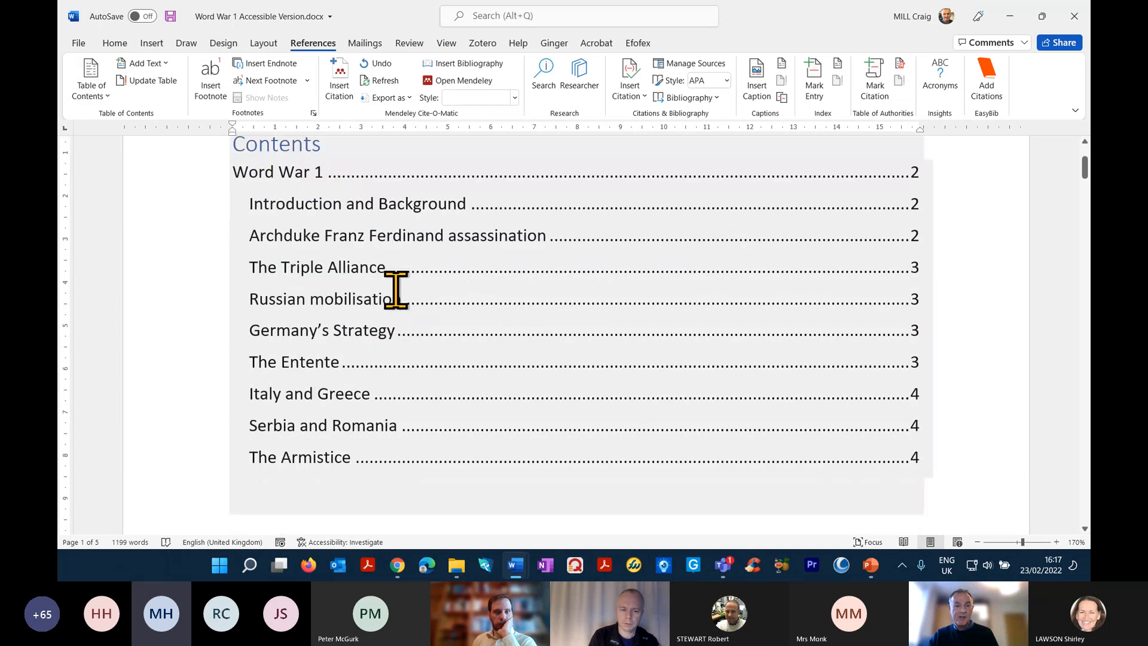
- Test the new table of contents by following its "The Triple Alliance" entry, and return to the contents page
{"action": "left_click", "coordinate": [345, 267]}
{"action": "left_click", "coordinate": [335, 269], "text": "ctrl"}
{"action": "scroll", "coordinate": [330, 276], "scroll_direction": "up", "scroll_amount": 10}
{"action": "scroll", "coordinate": [331, 276], "scroll_direction": "up", "scroll_amount": 15}
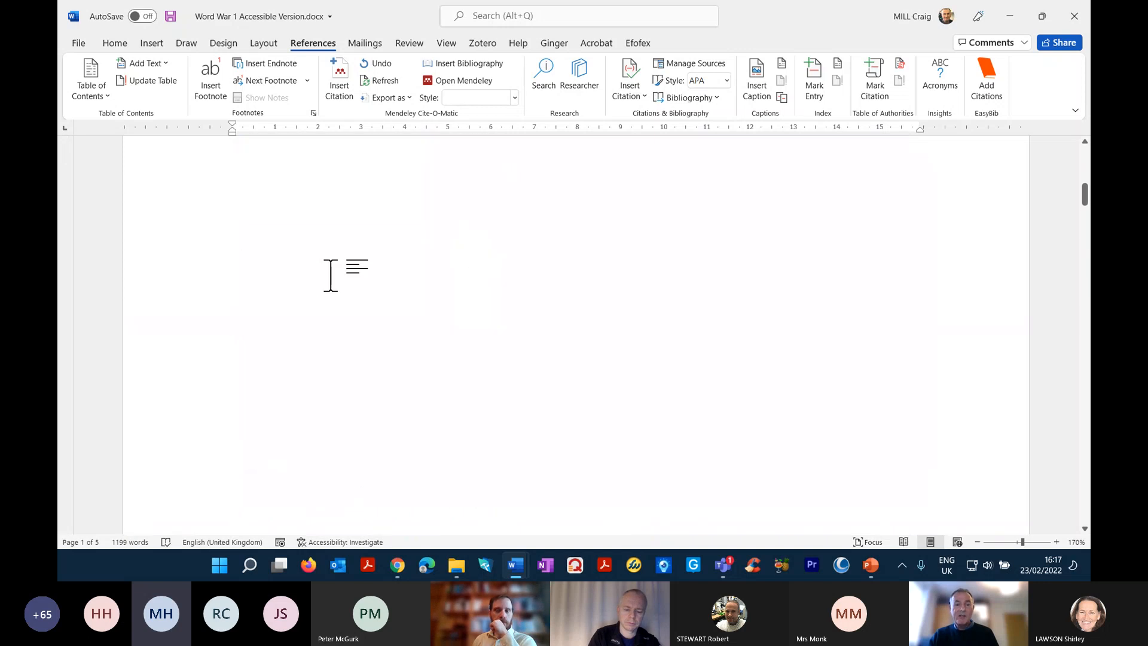
{"action": "scroll", "coordinate": [354, 277], "scroll_direction": "down", "scroll_amount": 3}
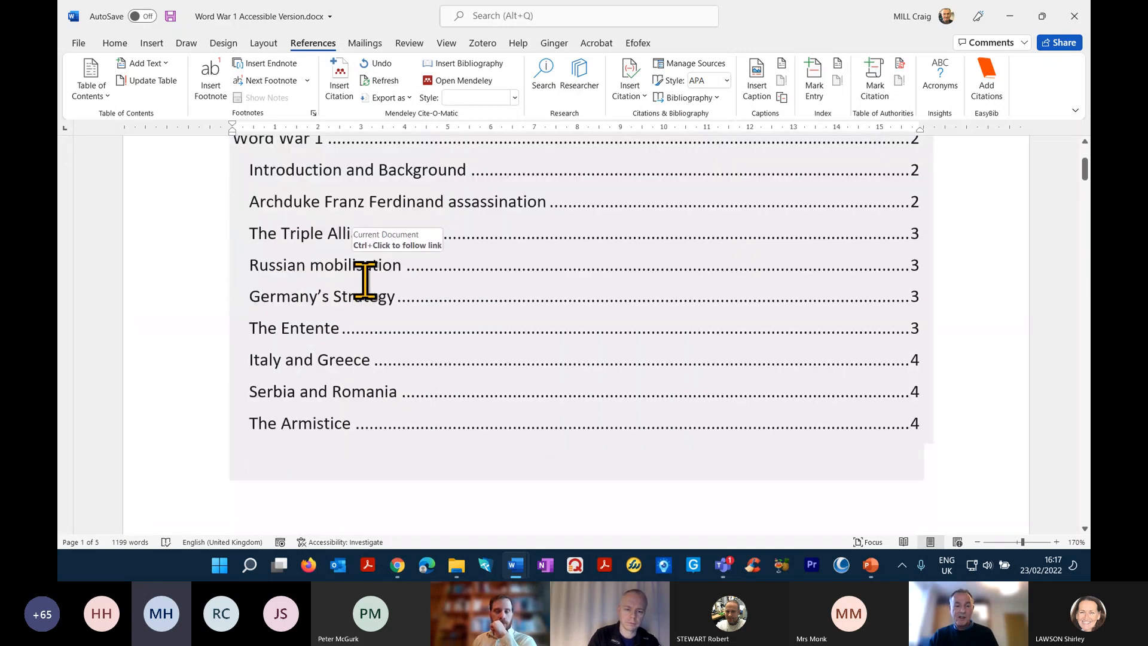